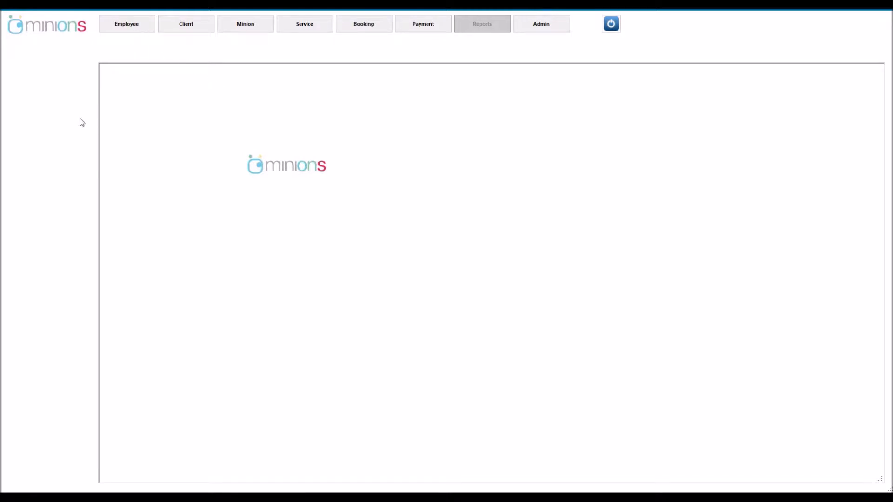
# Add an employee titled Mr as a South African Operational Head from Pretoria, and acknowledge both notices
pyautogui.click(129, 29)
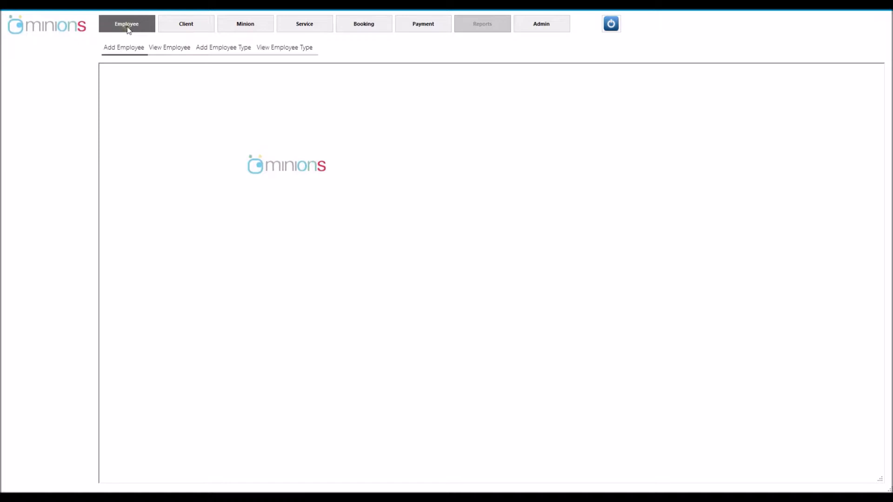
pyautogui.click(129, 55)
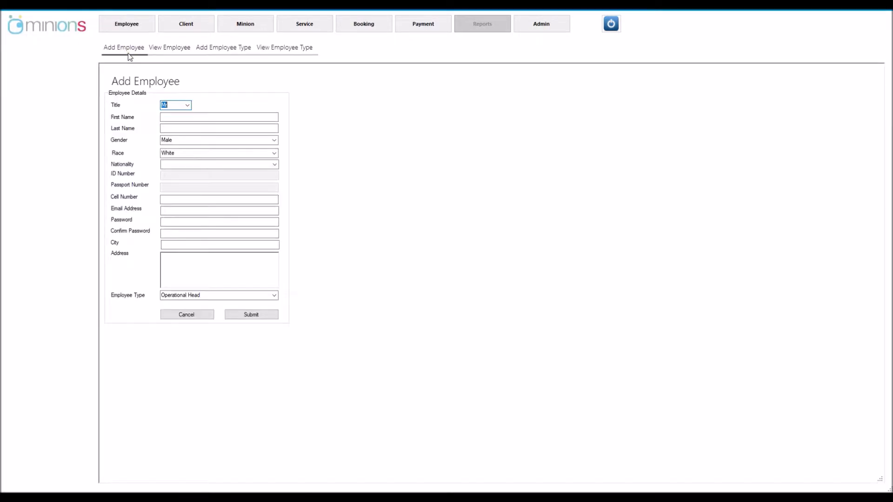
pyautogui.click(188, 106)
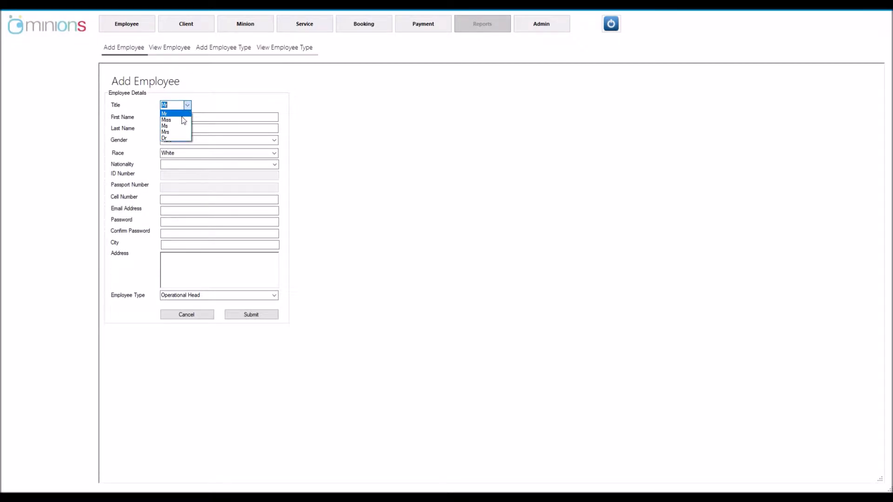
pyautogui.click(182, 113)
pyautogui.click(182, 117)
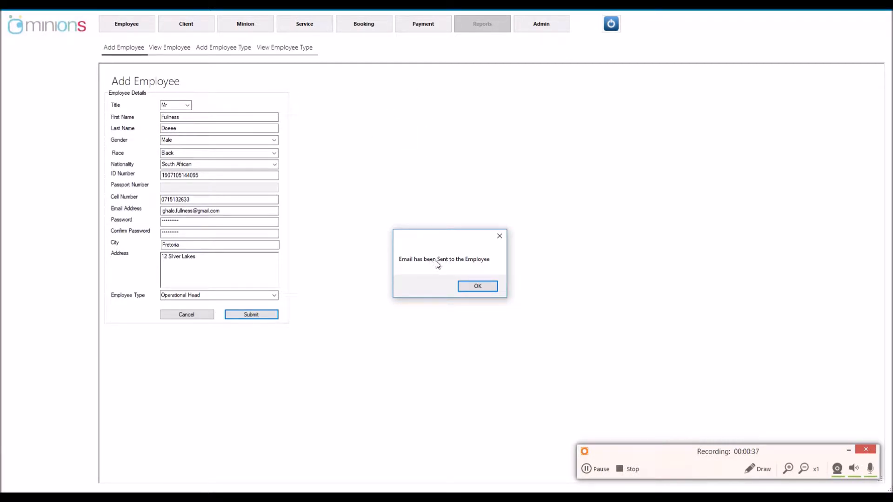
pyautogui.click(474, 289)
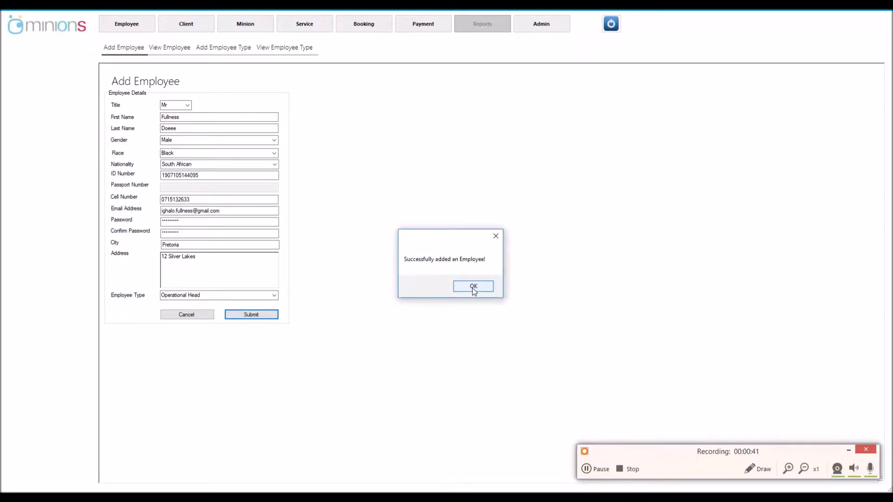
pyautogui.click(473, 288)
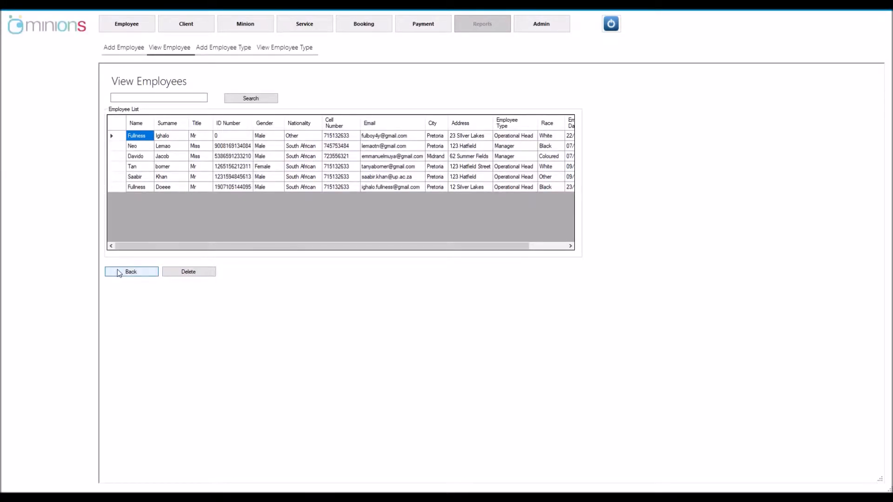
# Select the sixth employee row and scroll across its columns to verify the new Operational Head
pyautogui.click(117, 187)
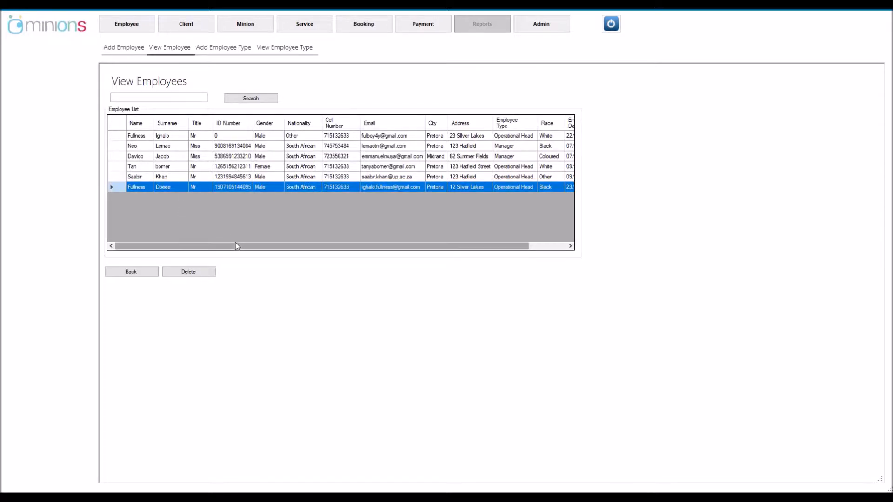
pyautogui.moveTo(237, 248); pyautogui.dragTo(273, 241)
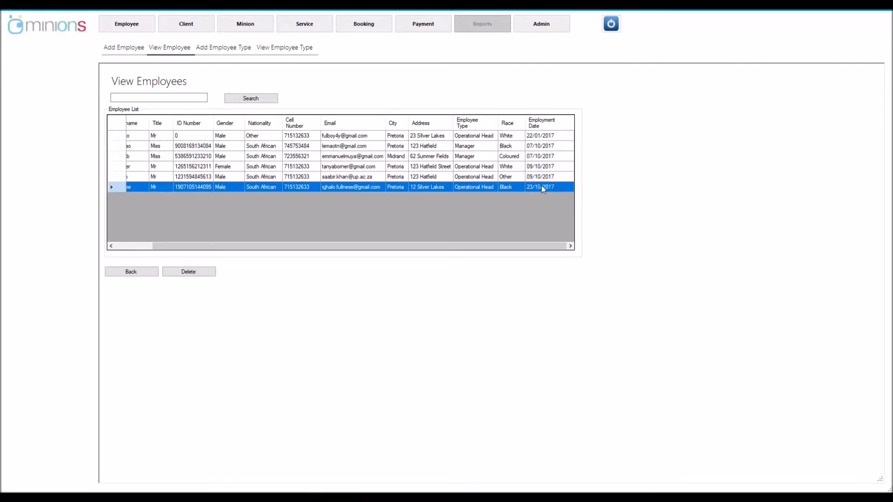
pyautogui.moveTo(459, 244); pyautogui.dragTo(409, 254)
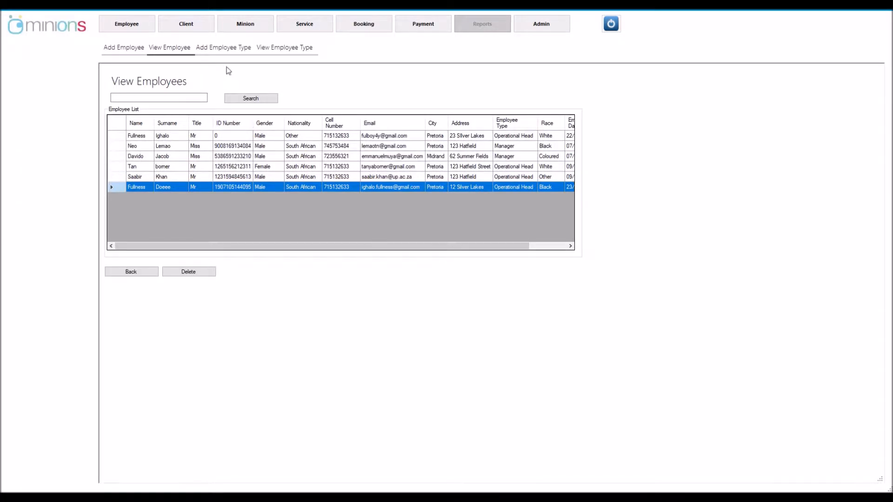
pyautogui.click(193, 24)
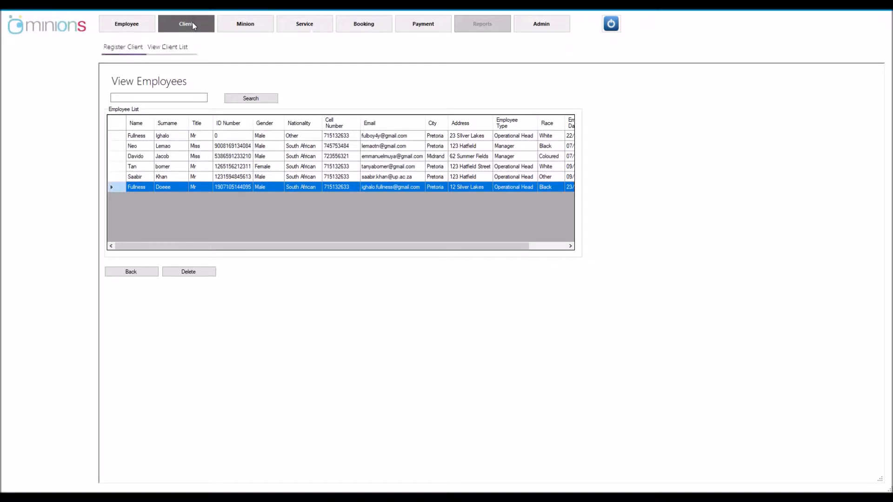
# Start a client registration with title Miss and enter the client's first name
pyautogui.click(131, 51)
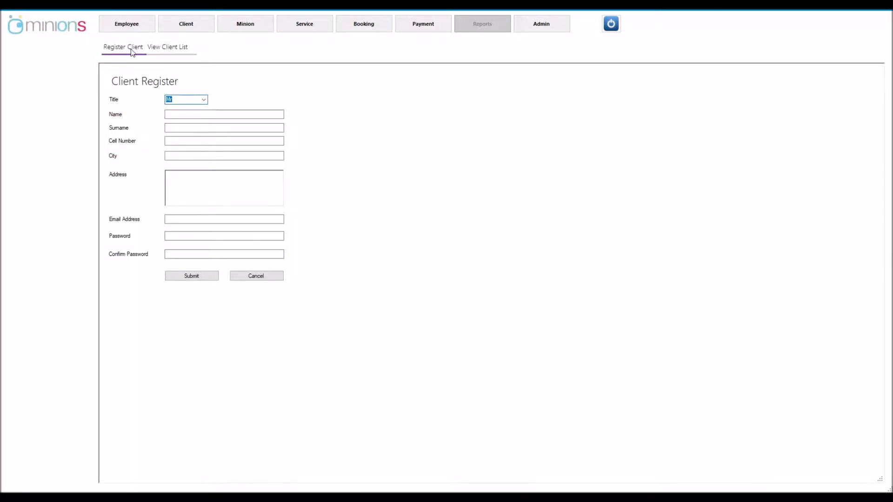
pyautogui.click(204, 101)
pyautogui.click(199, 113)
pyautogui.click(191, 113)
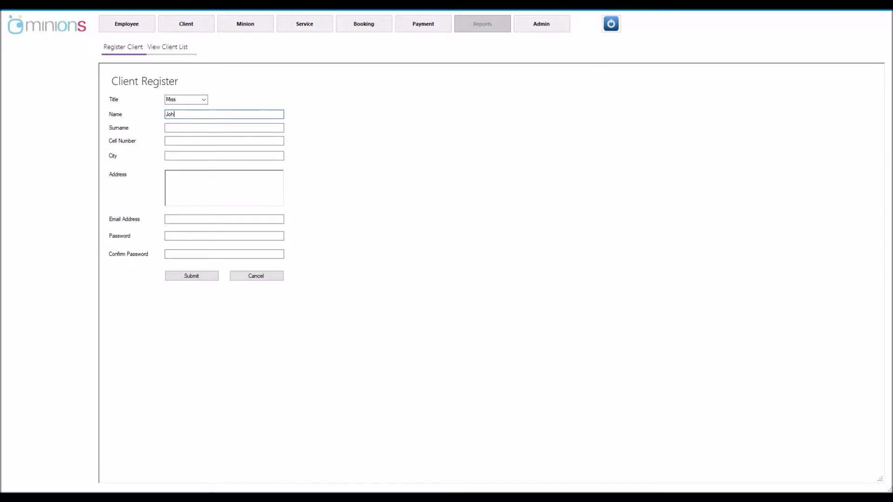
pyautogui.press('Tab')
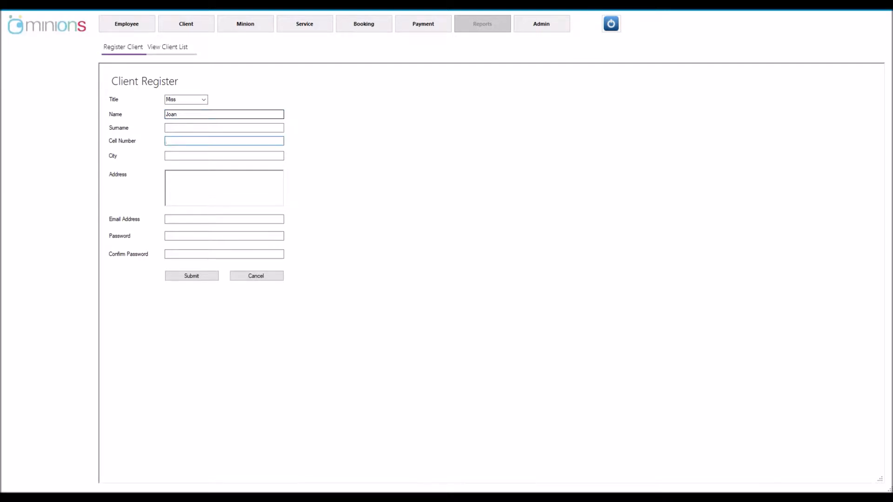
# Enter the client's surname and cell number, submit, and dismiss the mail error and confirmation
pyautogui.click(186, 128)
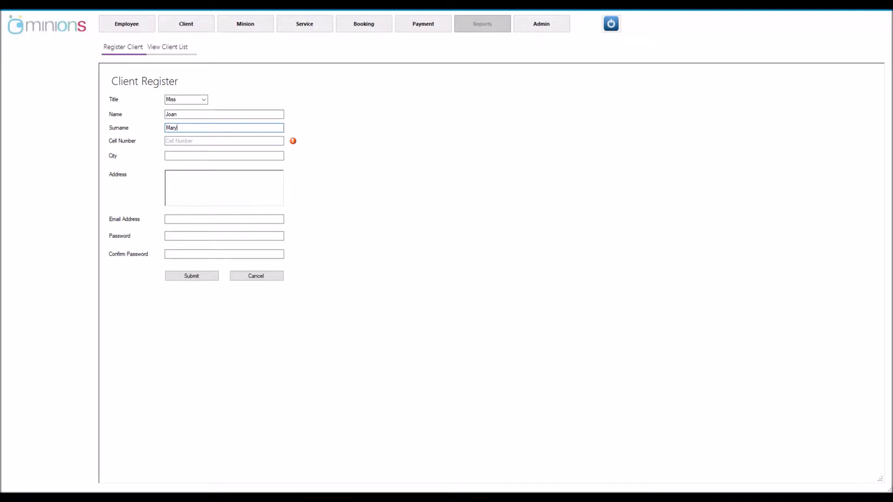
pyautogui.click(190, 139)
pyautogui.write('075123658')
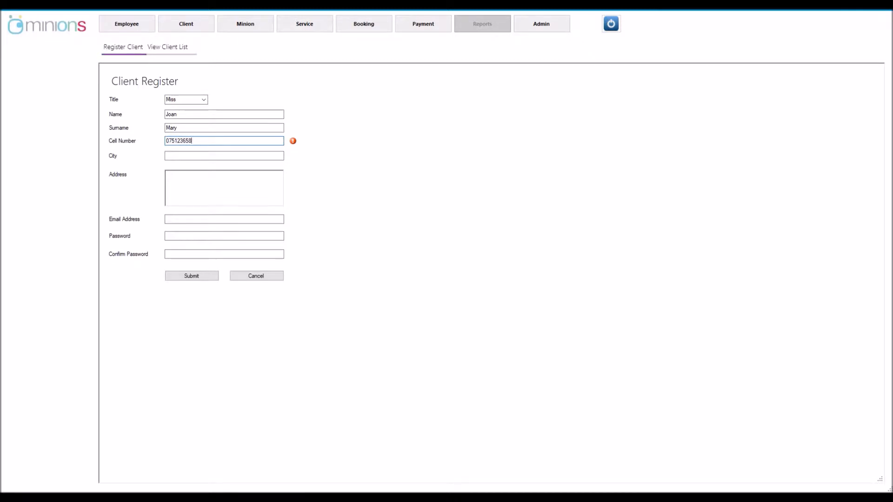
pyautogui.press('Tab')
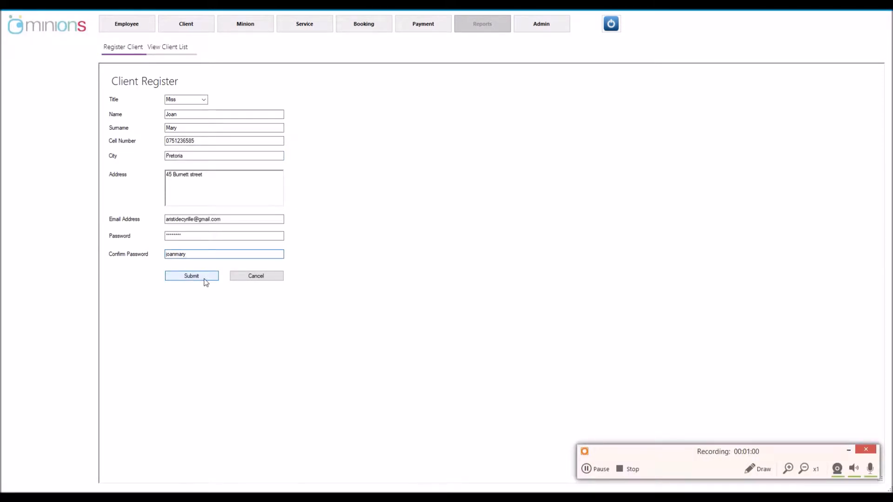
pyautogui.click(205, 279)
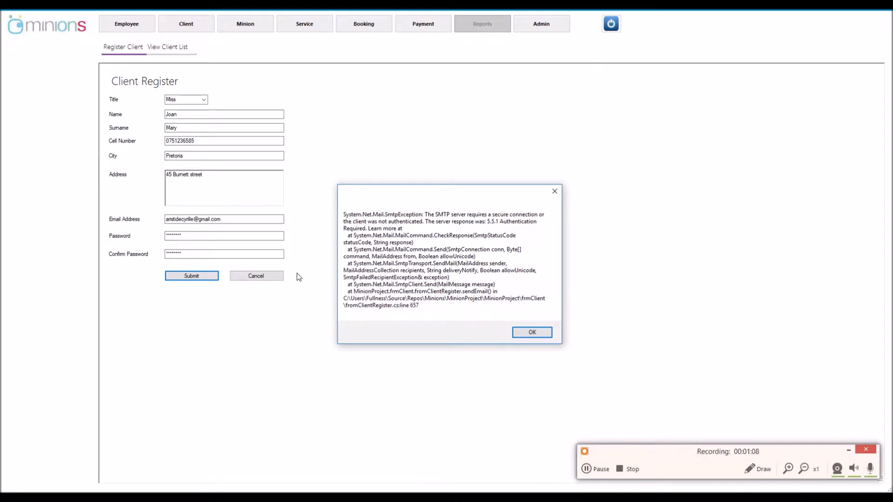
pyautogui.click(523, 332)
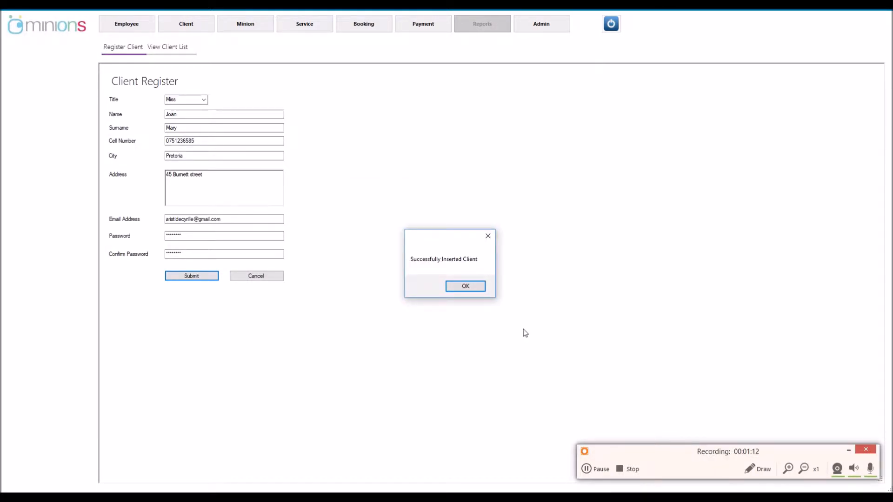
pyautogui.click(460, 288)
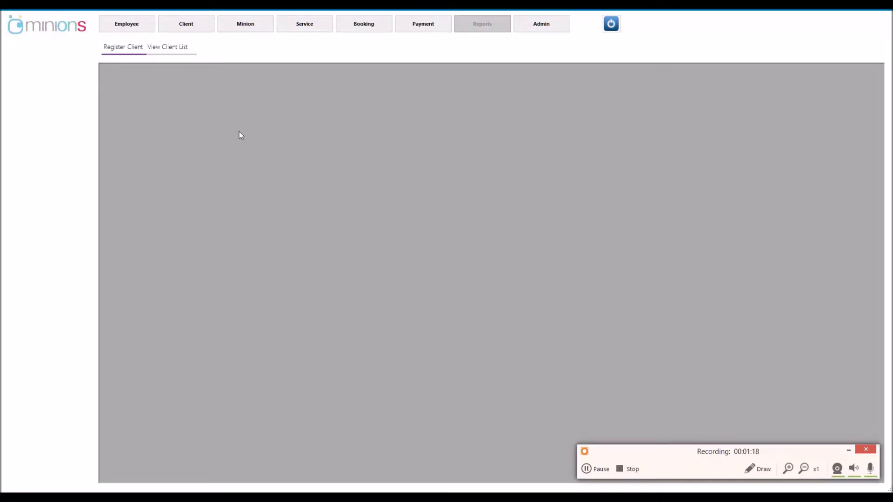
# Scroll to the bottom of the client list and inspect the new Miss client's row
pyautogui.click(177, 48)
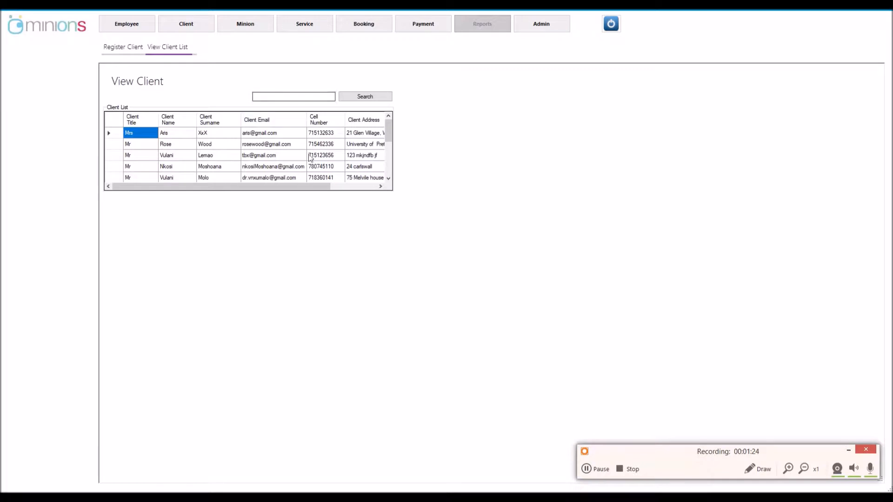
pyautogui.moveTo(388, 130); pyautogui.dragTo(387, 168)
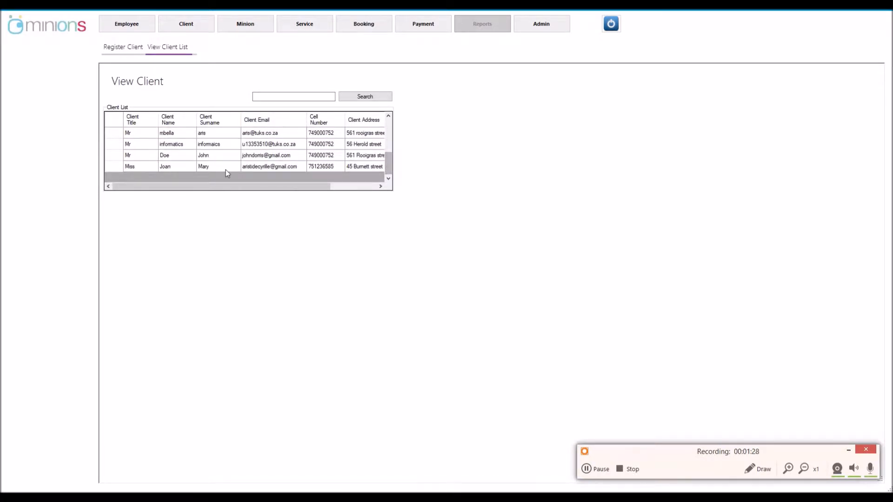
pyautogui.click(110, 167)
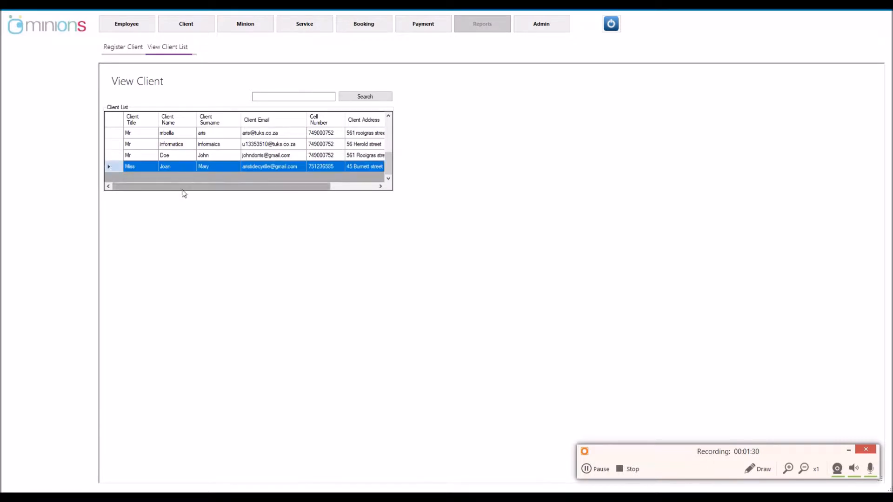
pyautogui.moveTo(188, 189); pyautogui.dragTo(241, 188)
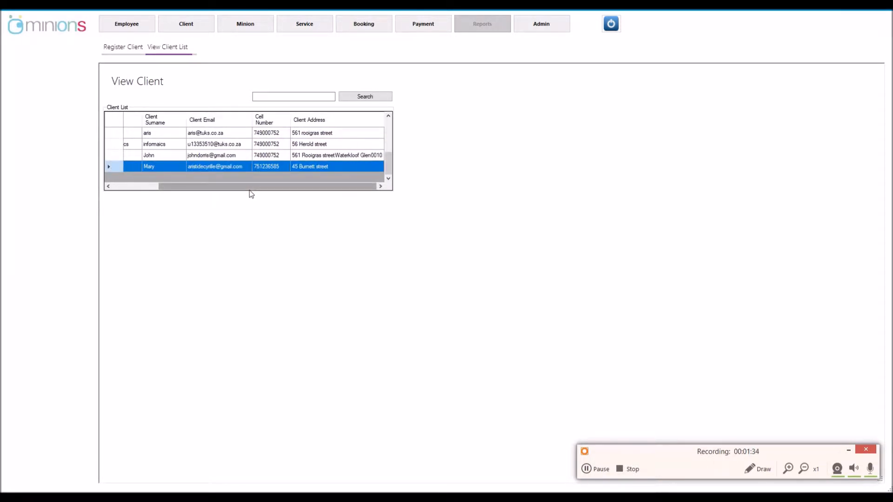
pyautogui.moveTo(250, 189); pyautogui.dragTo(194, 191)
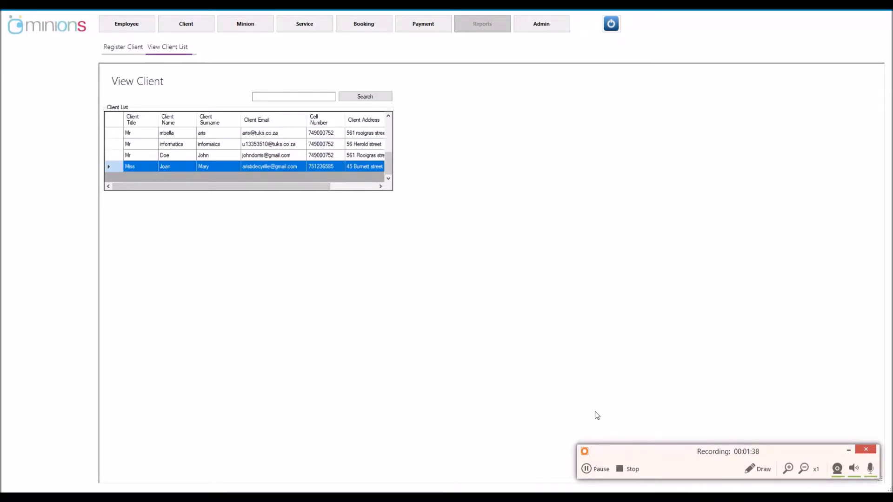
pyautogui.click(239, 21)
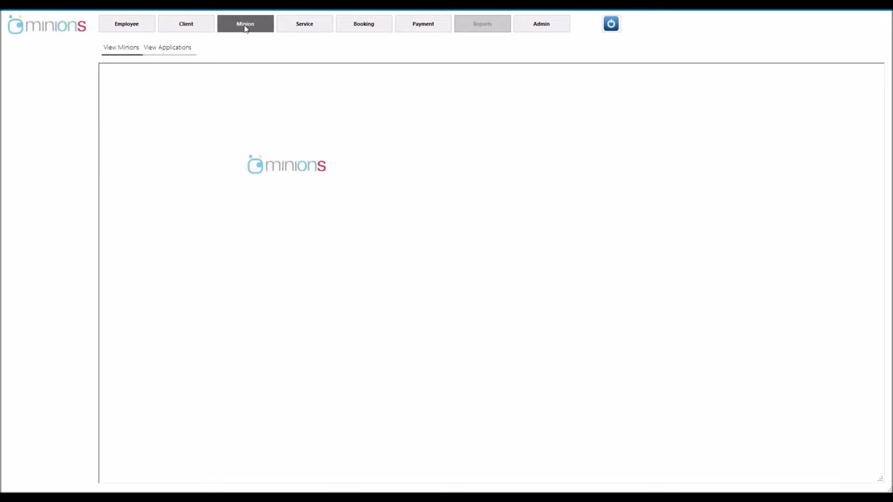
# Open View Applications and double-click the last pending application to edit its status
pyautogui.click(182, 52)
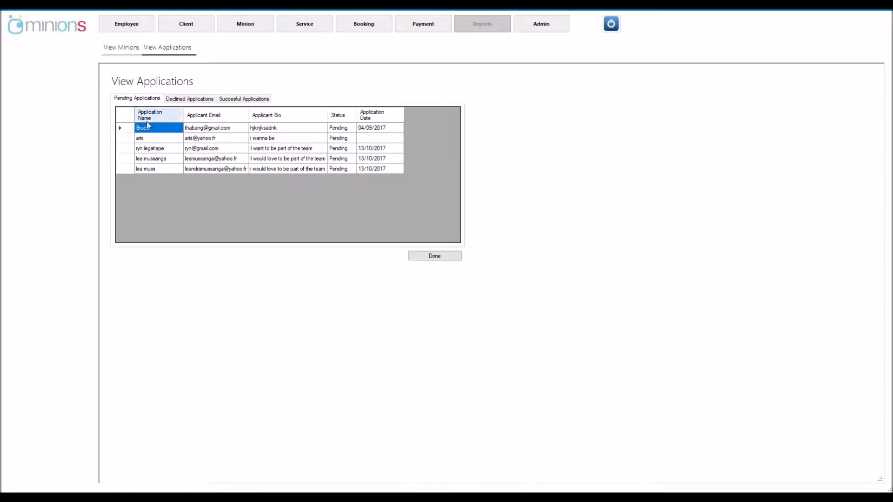
pyautogui.click(127, 170)
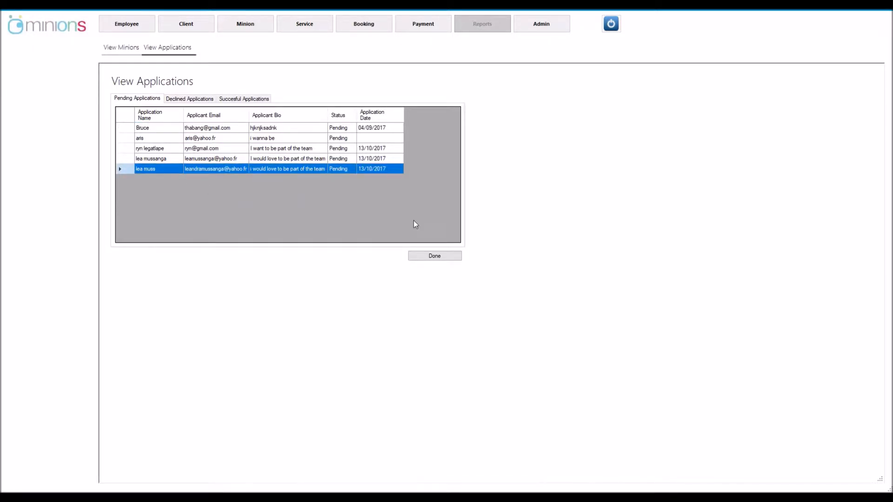
pyautogui.doubleClick(199, 169)
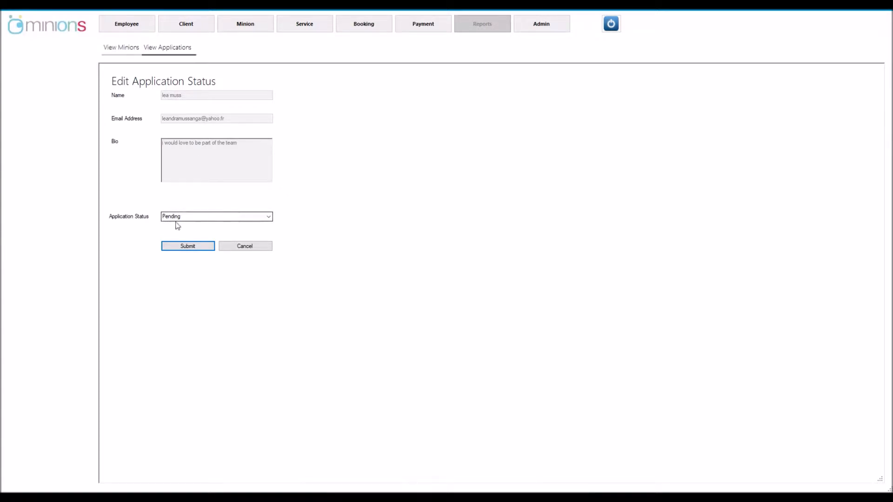
# Change the applicant's status from Pending to Accepted, submit, and acknowledge the success notice
pyautogui.click(269, 216)
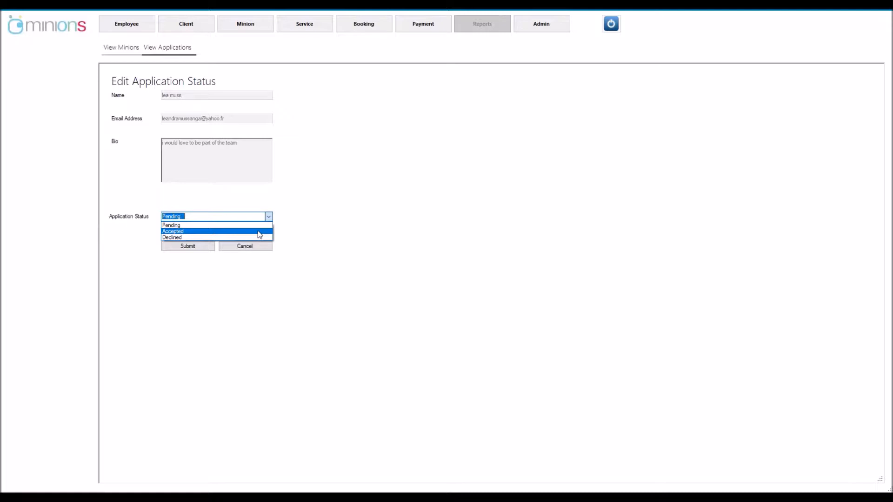
pyautogui.click(258, 232)
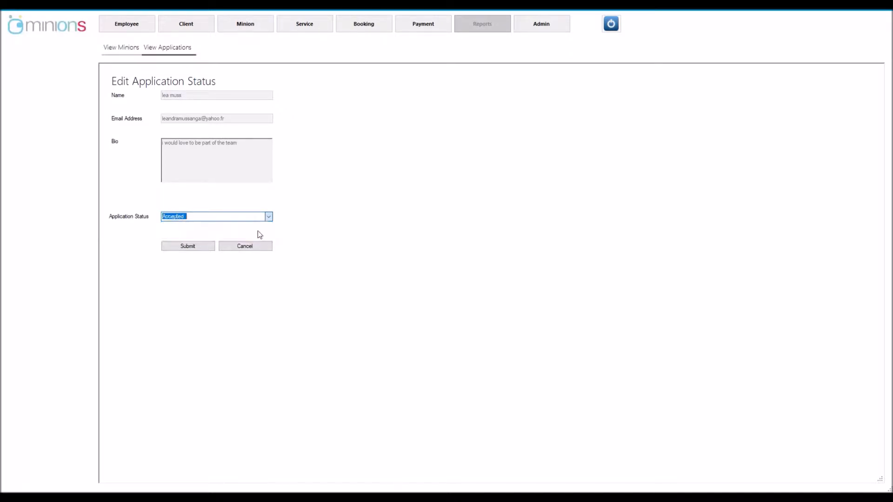
pyautogui.click(206, 246)
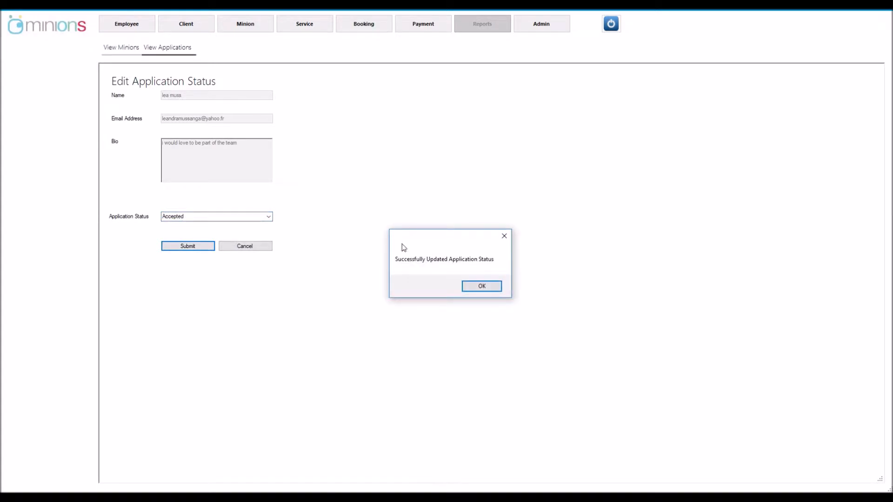
pyautogui.click(473, 286)
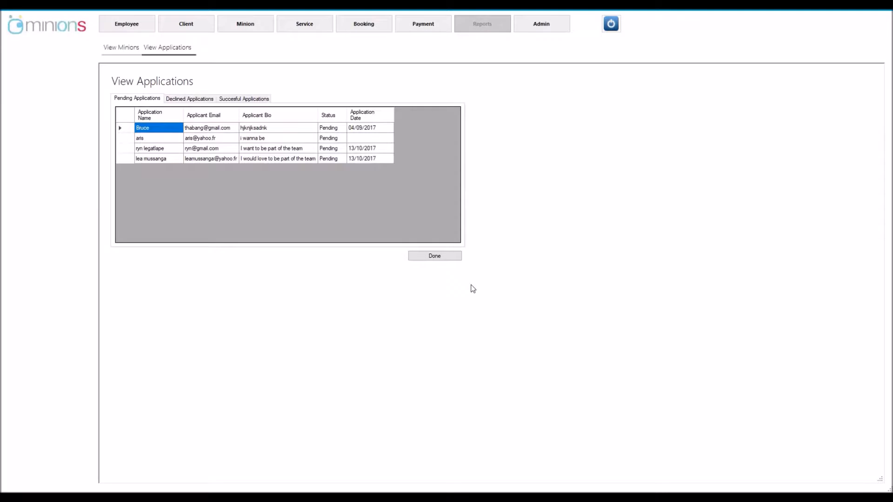
# Review the Successful Applications tab and the View Minions list
pyautogui.click(232, 99)
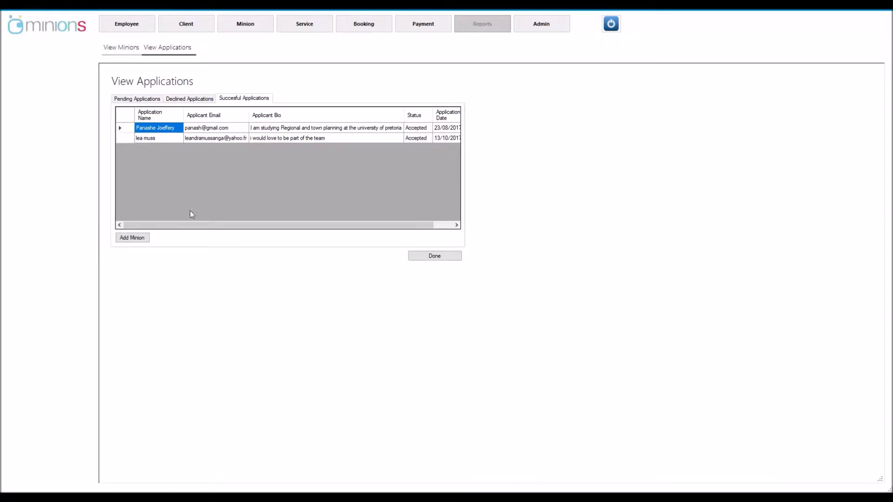
pyautogui.moveTo(191, 225); pyautogui.dragTo(212, 227)
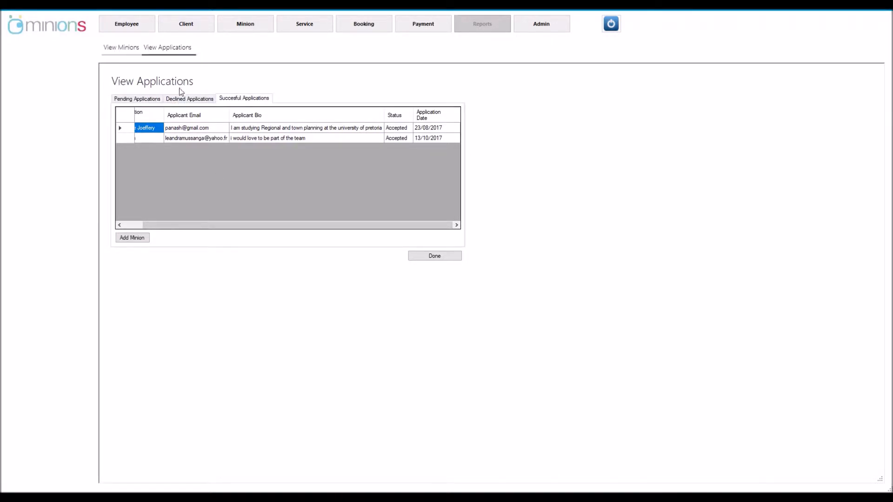
pyautogui.click(116, 49)
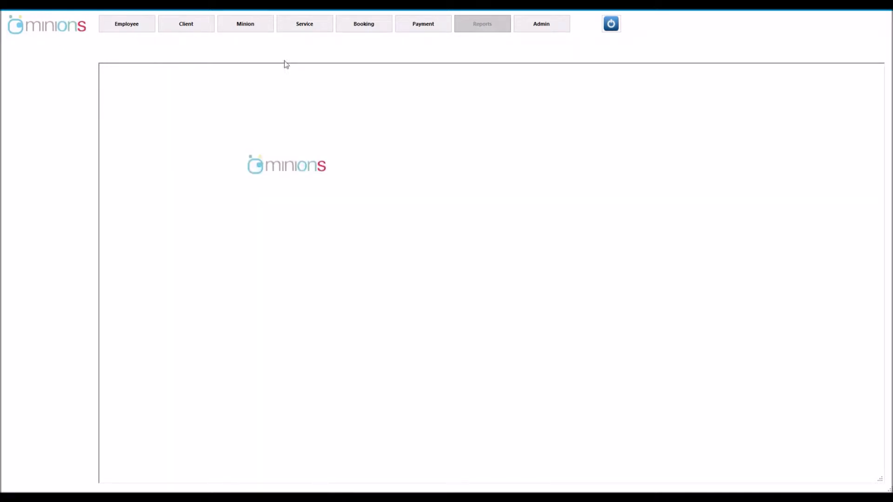
pyautogui.click(305, 27)
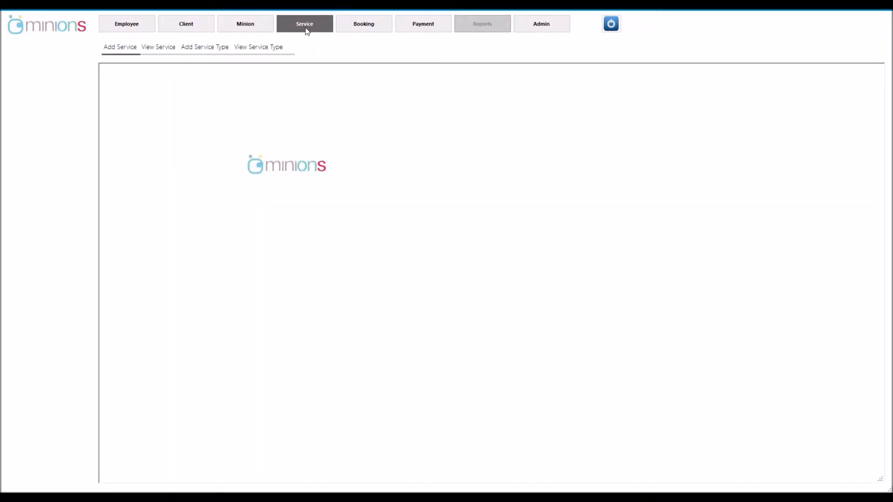
# Name the new service 'Sort out CabinetsGuarage' with a flat rate of 99
pyautogui.click(120, 48)
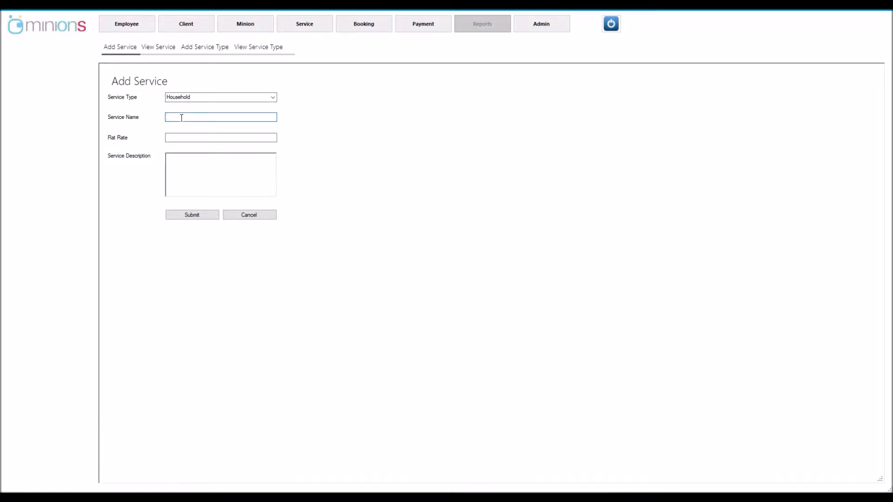
pyautogui.write('Sort out CabinetsGuarage')
pyautogui.click(177, 137)
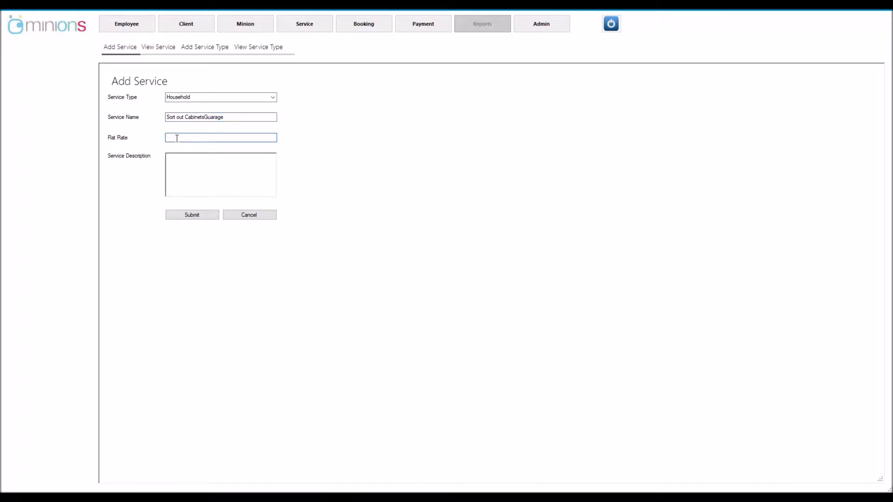
pyautogui.write('99')
# Describe it as 'This is a service where a minion sorts according to the client's preference' and save
pyautogui.click(183, 165)
pyautogui.write('This is a service where')
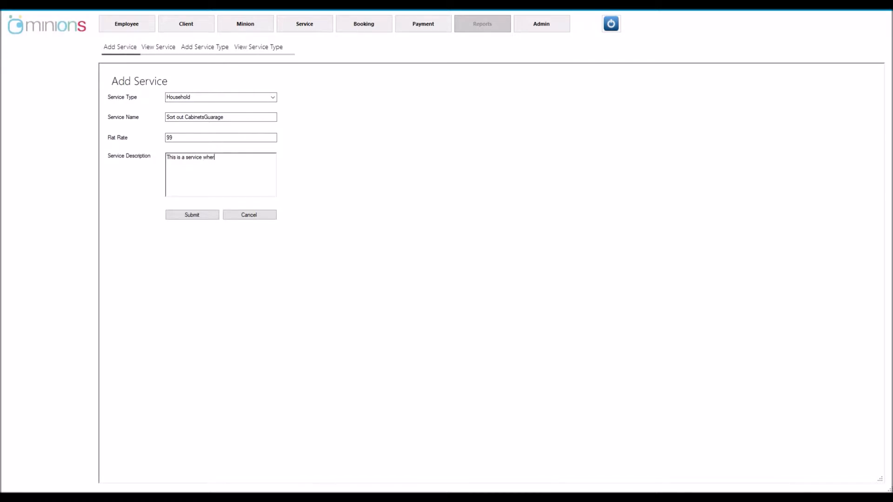
pyautogui.write("a minion sorts according to the client's preference")
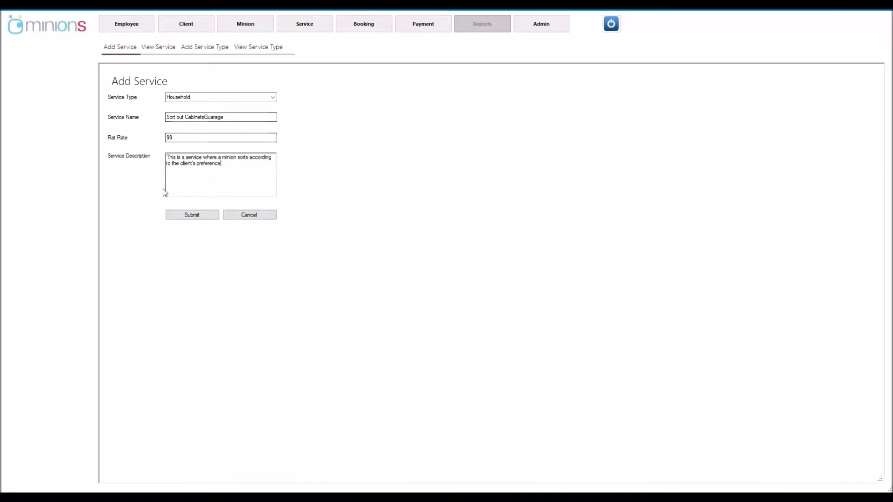
pyautogui.click(195, 221)
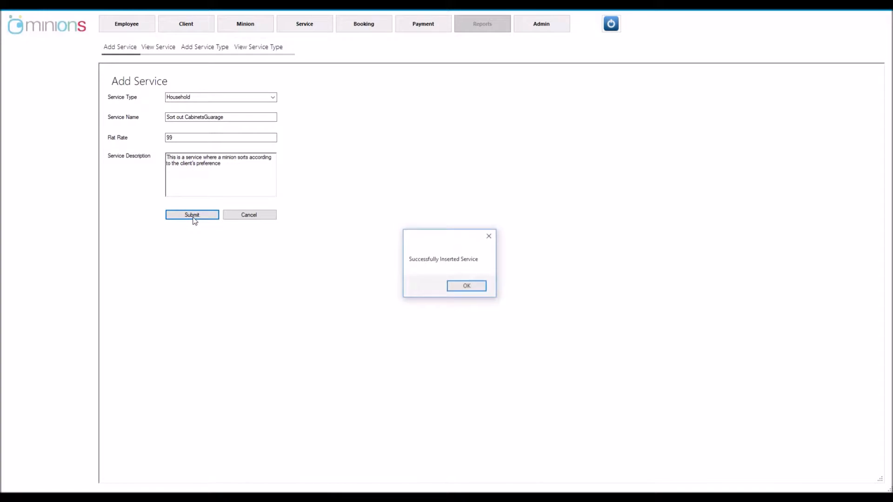
pyautogui.click(466, 286)
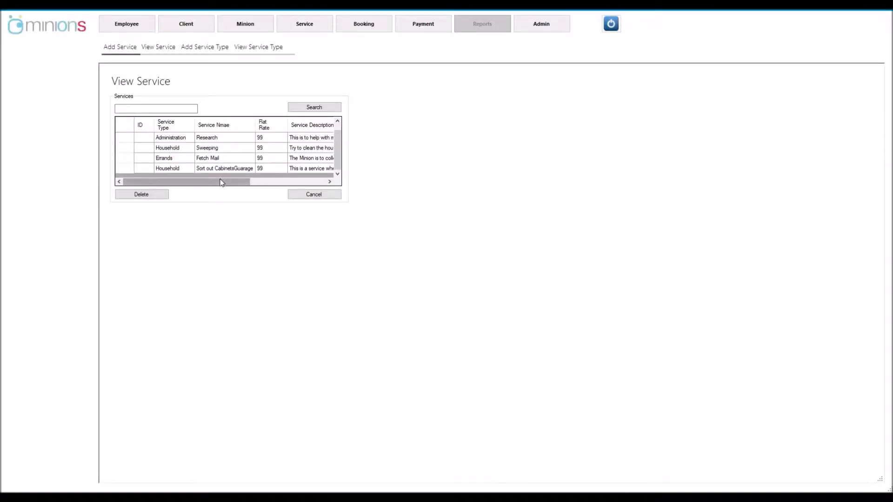
# Scroll the service list right to check the new description, then begin another service
pyautogui.moveTo(220, 182); pyautogui.dragTo(300, 182)
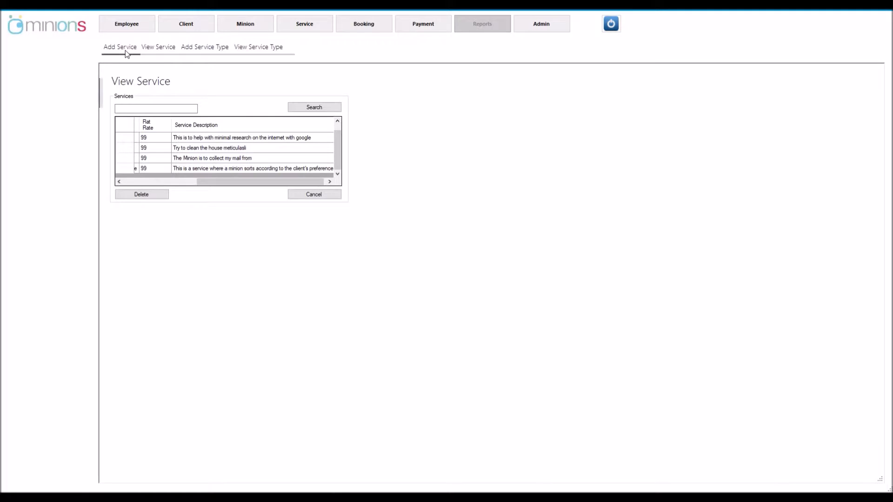
pyautogui.click(124, 49)
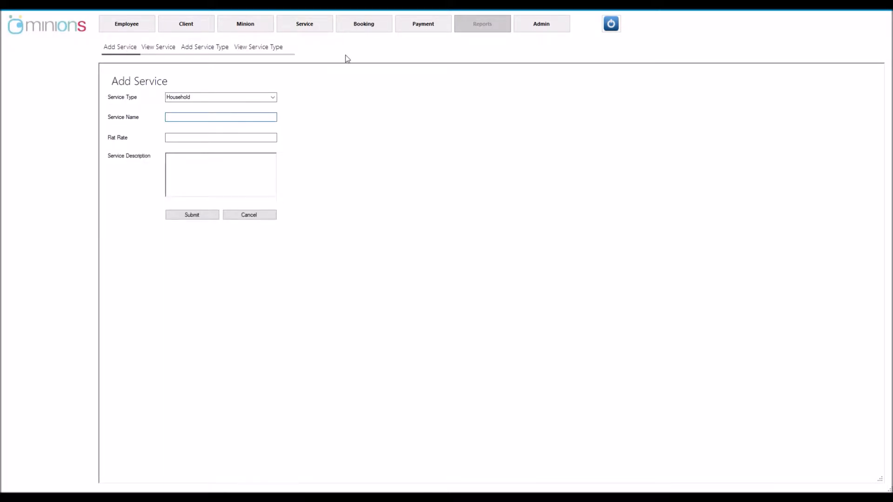
# Set service type Administration, name 'Data Capture', and flat rate 99
pyautogui.click(273, 97)
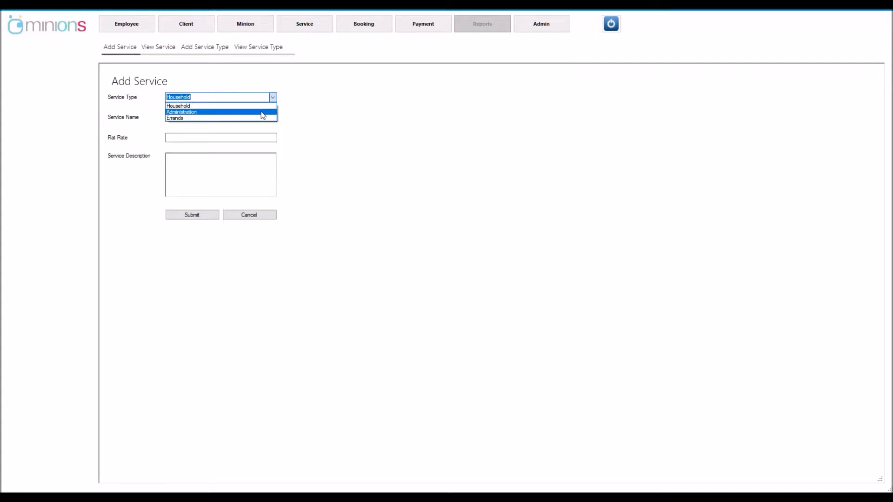
pyautogui.click(262, 113)
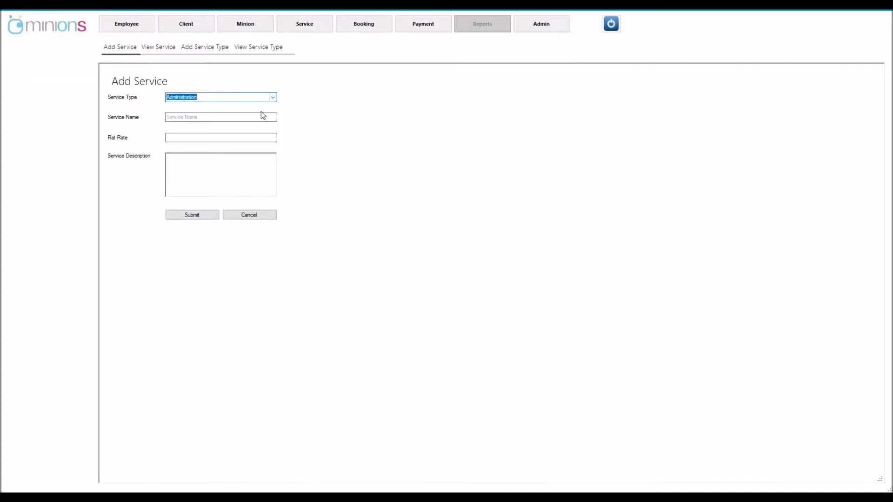
pyautogui.click(230, 117)
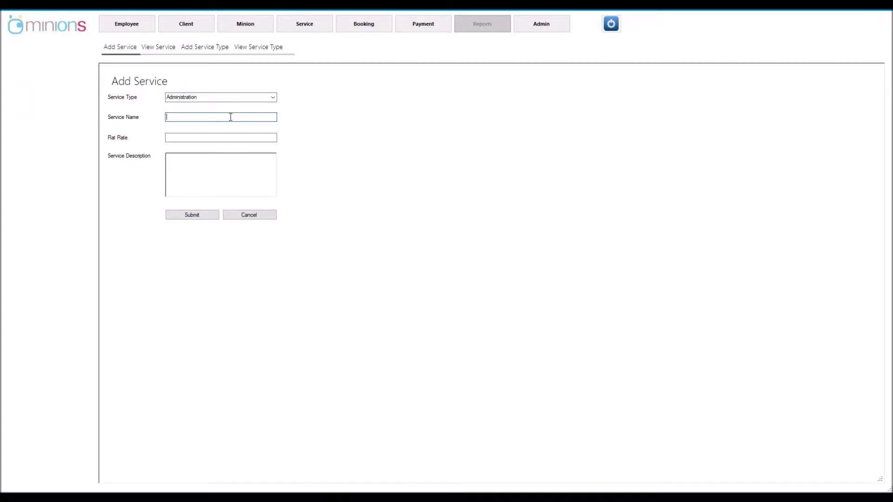
pyautogui.write('Data Capture')
pyautogui.click(229, 137)
pyautogui.write('99')
# Enter a description about a minion capturing data for the client and save the service
pyautogui.write('s ')
pyautogui.write('is')
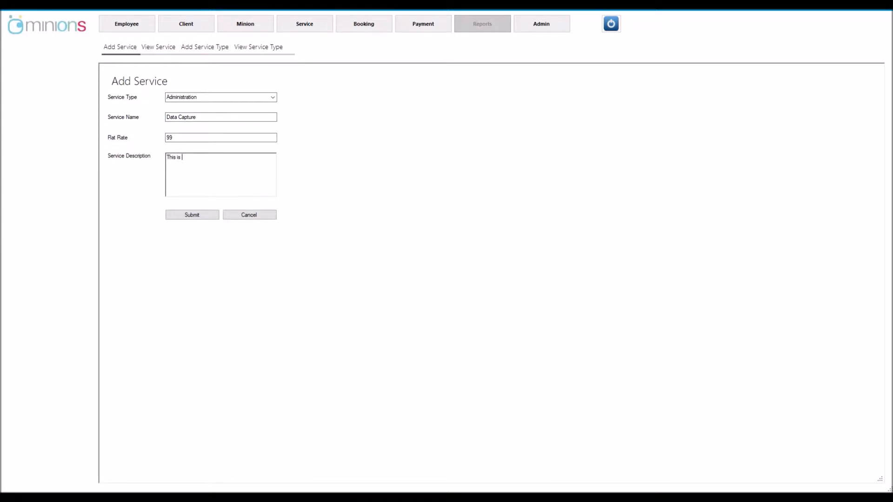
pyautogui.write(' where a Minion capture data for the client')
pyautogui.click(196, 215)
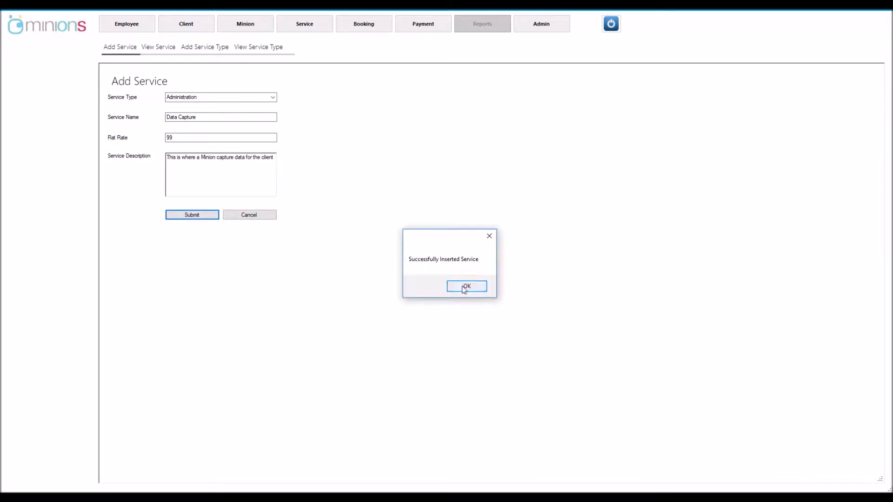
pyautogui.click(463, 288)
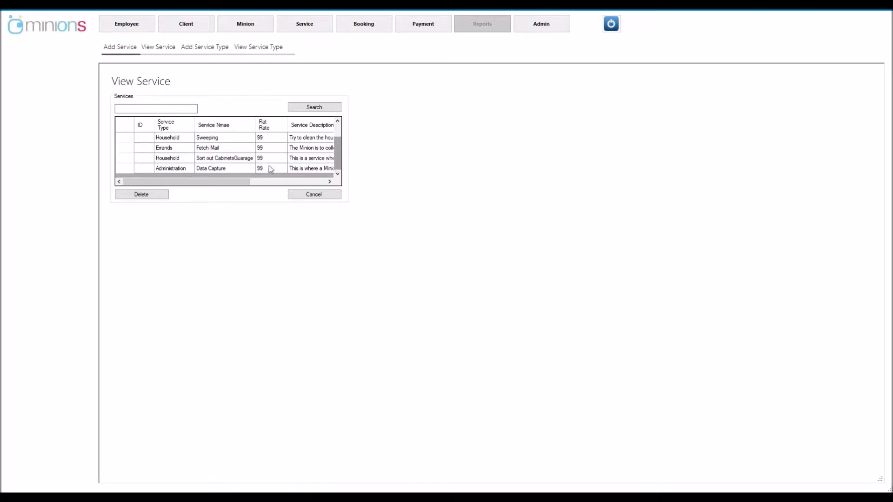
# After confirming Data Capture is listed, open a blank Add Service form
pyautogui.click(128, 48)
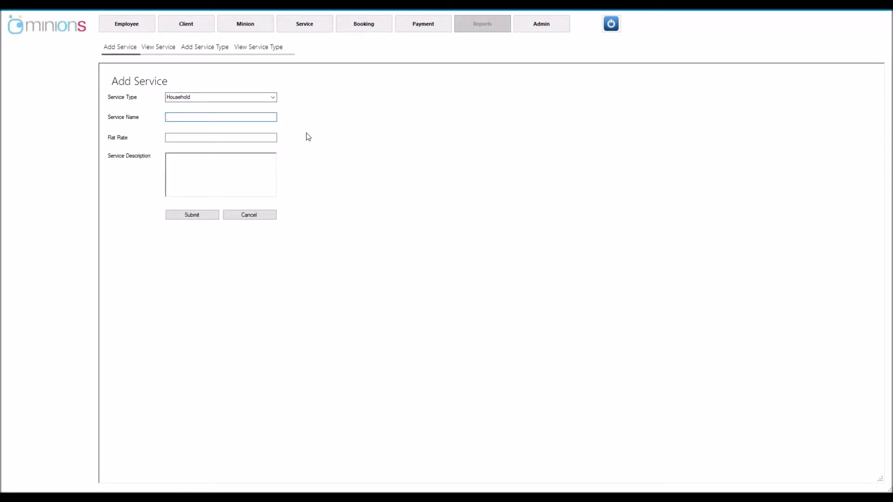
# Add the Errands service 'Stand in queues' at flat rate 99, where the minion stands in queues for the client
pyautogui.click(271, 102)
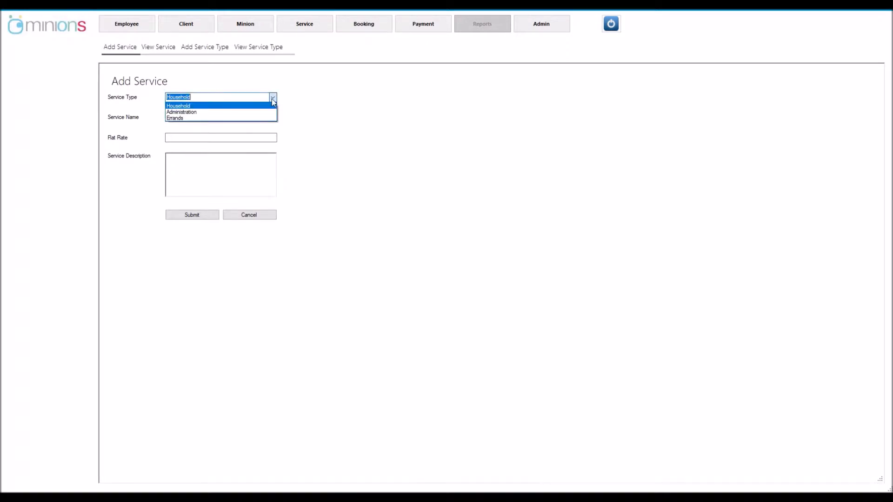
pyautogui.click(256, 118)
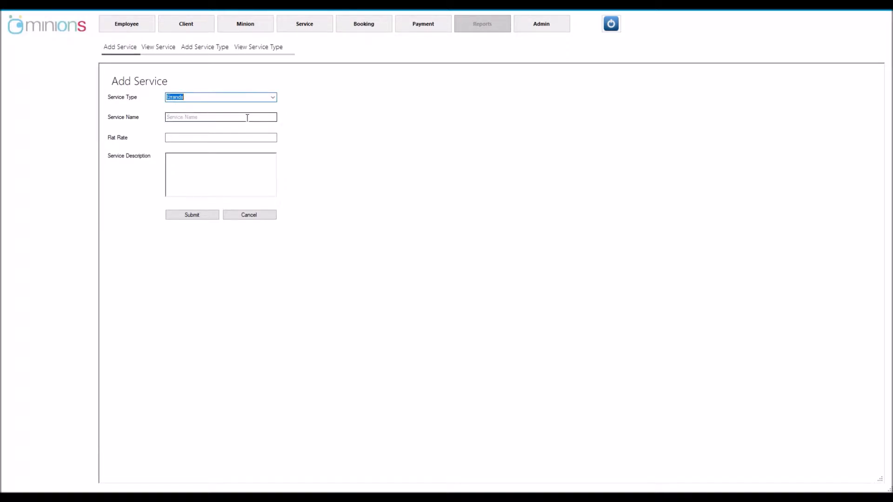
pyautogui.click(238, 118)
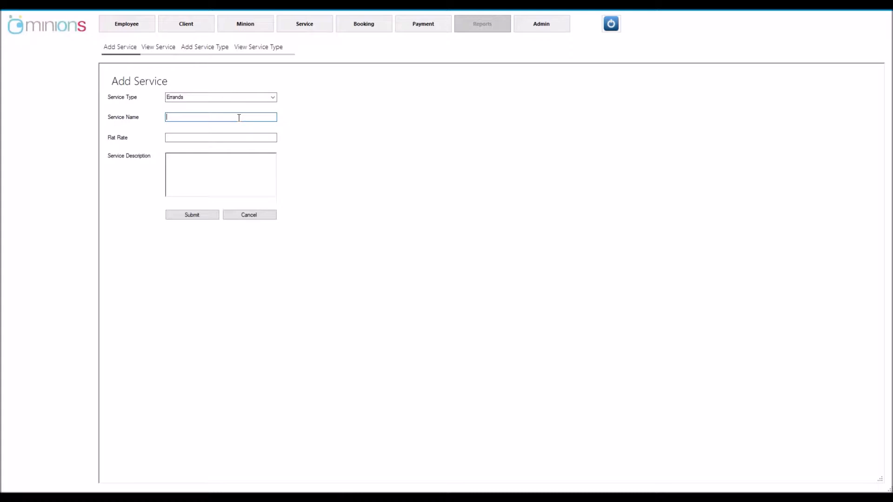
pyautogui.write('Stand in queues')
pyautogui.click(246, 135)
pyautogui.write('99')
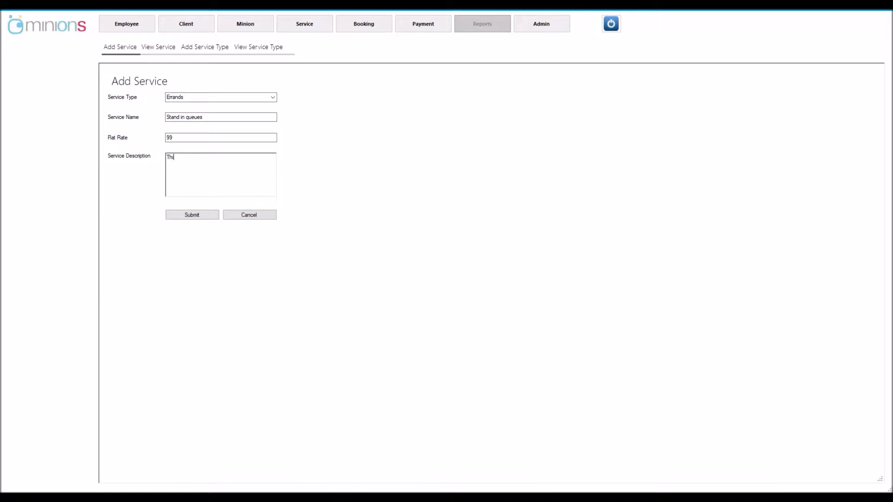
pyautogui.write('is where the cli')
pyautogui.press('BackSpace')
pyautogui.write('minion stands in queues for the ')
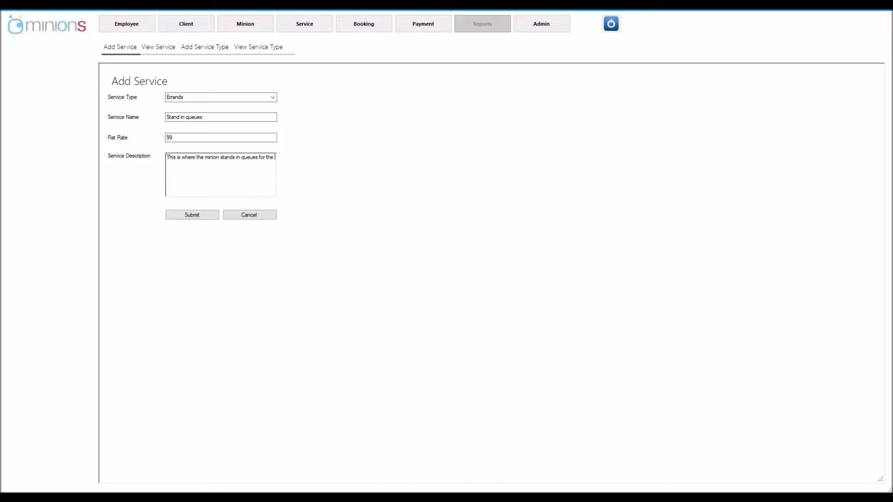
pyautogui.write('client')
pyautogui.click(195, 218)
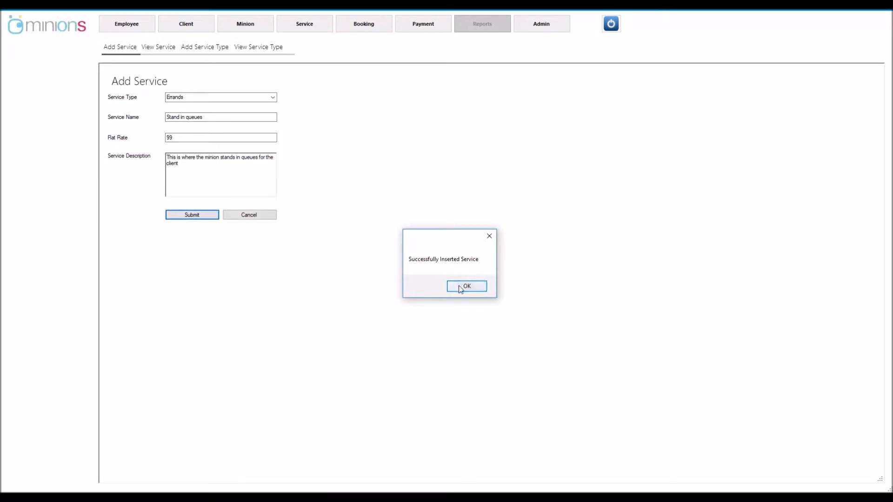
pyautogui.click(461, 288)
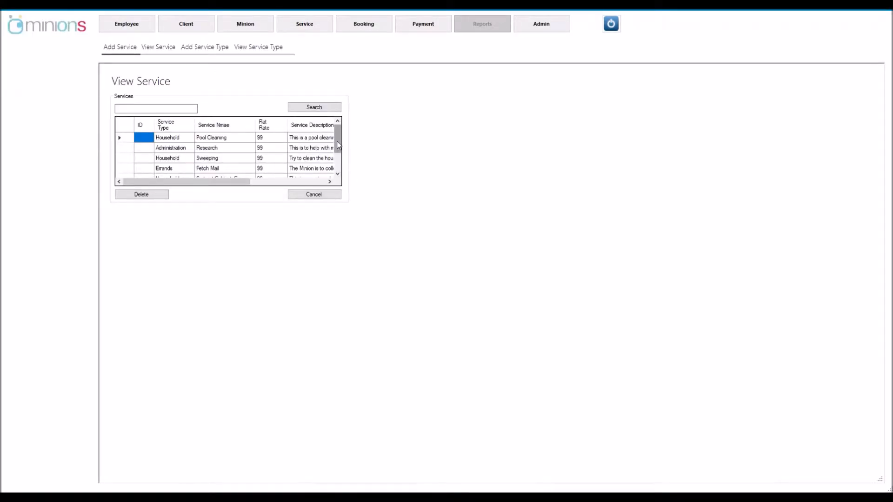
# Select the Household, Administration and Stand in queues rows, then close the View Service page
pyautogui.moveTo(337, 145); pyautogui.dragTo(336, 161)
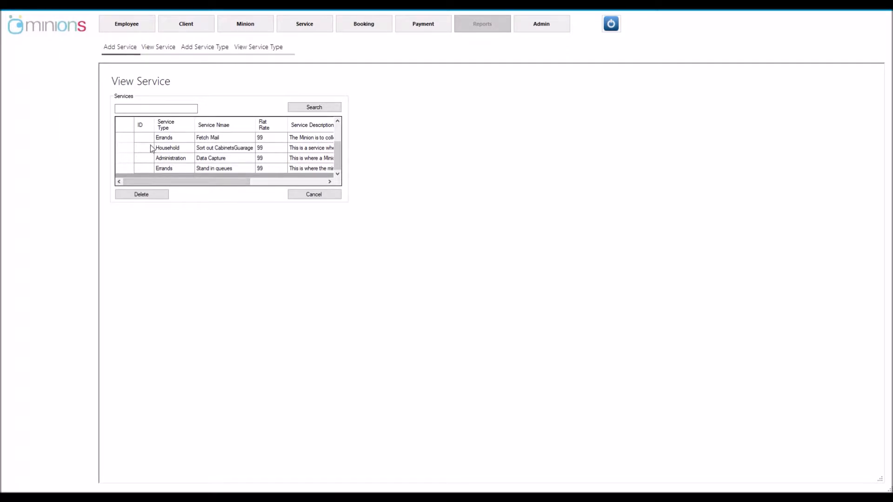
pyautogui.click(128, 147)
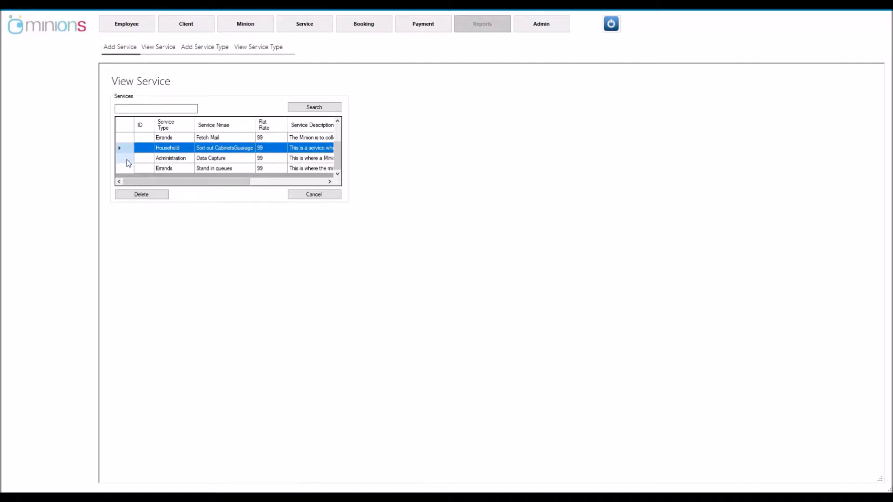
pyautogui.keyDown('ctrl'); pyautogui.click(127, 159); pyautogui.keyUp('ctrl')
pyautogui.keyDown('ctrl'); pyautogui.click(127, 168); pyautogui.keyUp('ctrl')
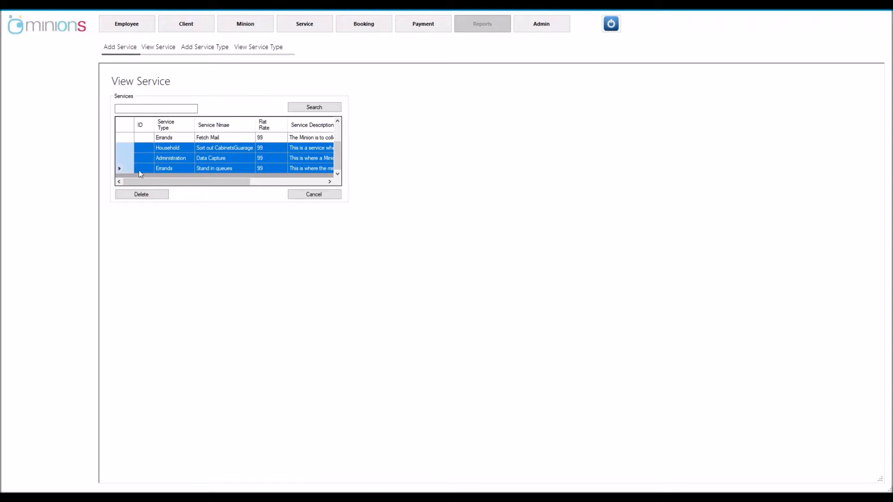
pyautogui.moveTo(152, 181); pyautogui.dragTo(232, 176)
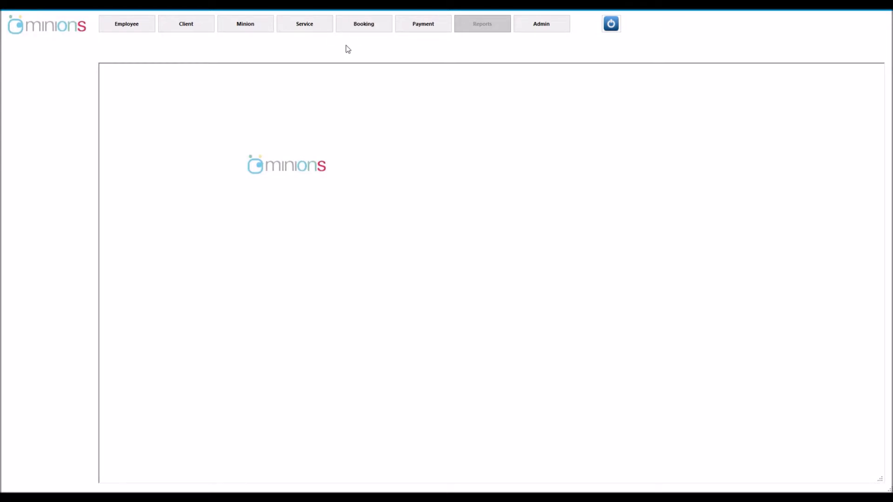
# Open an admin Place Request form for the bottom client in View Clients
pyautogui.click(360, 27)
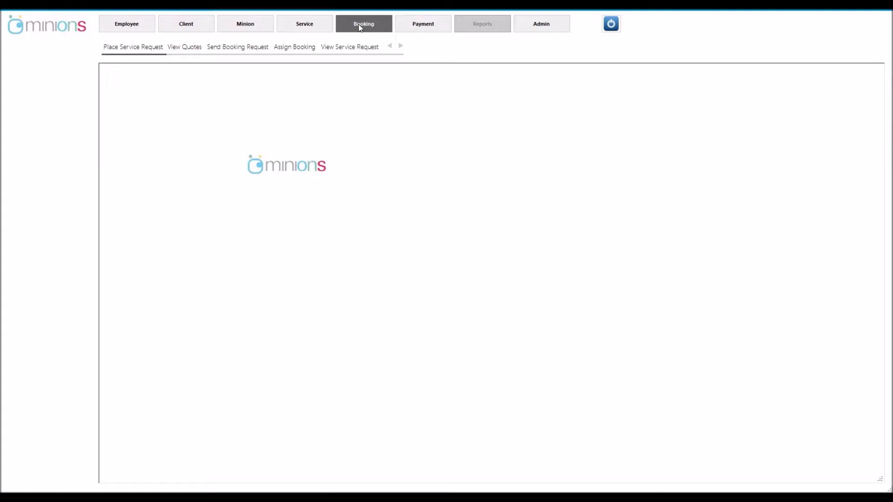
pyautogui.click(125, 52)
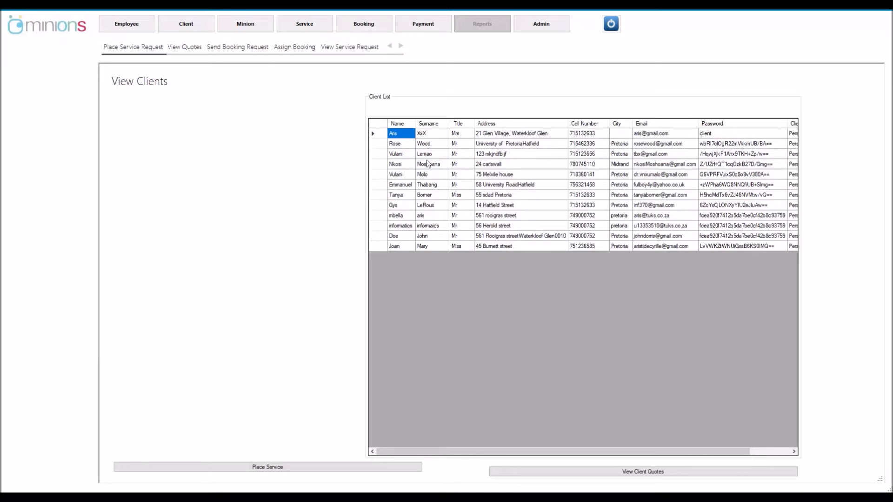
pyautogui.click(381, 250)
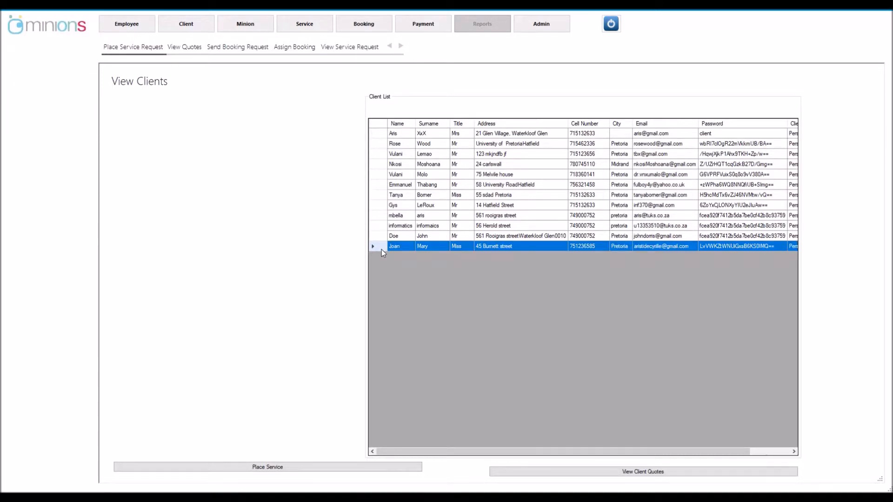
pyautogui.click(251, 465)
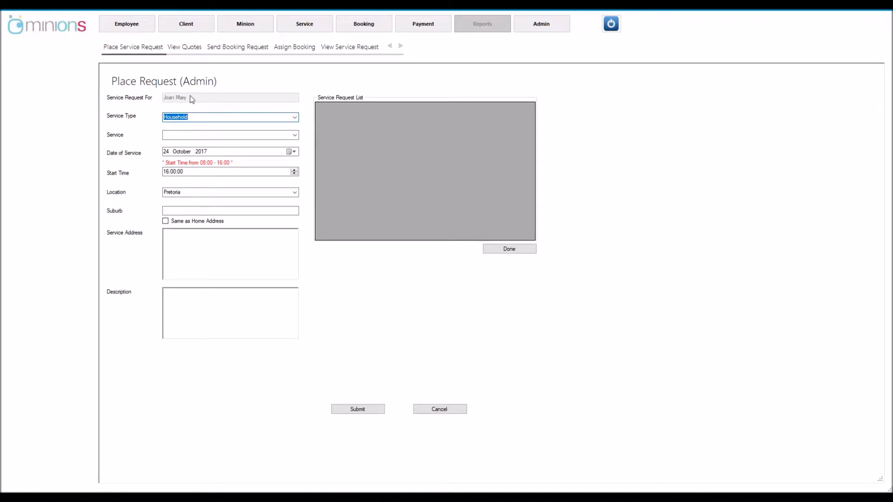
# Set the request to Administration > Data Capture on 27 October 2017 at 08:00
pyautogui.click(295, 119)
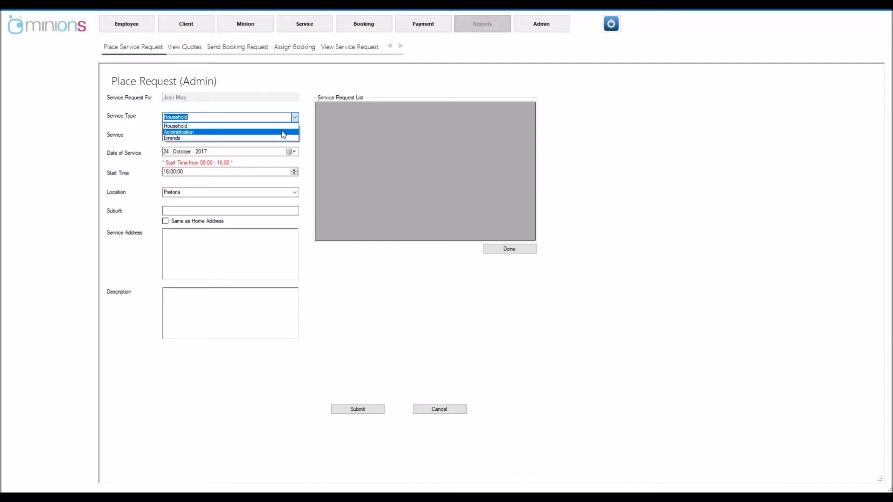
pyautogui.click(282, 132)
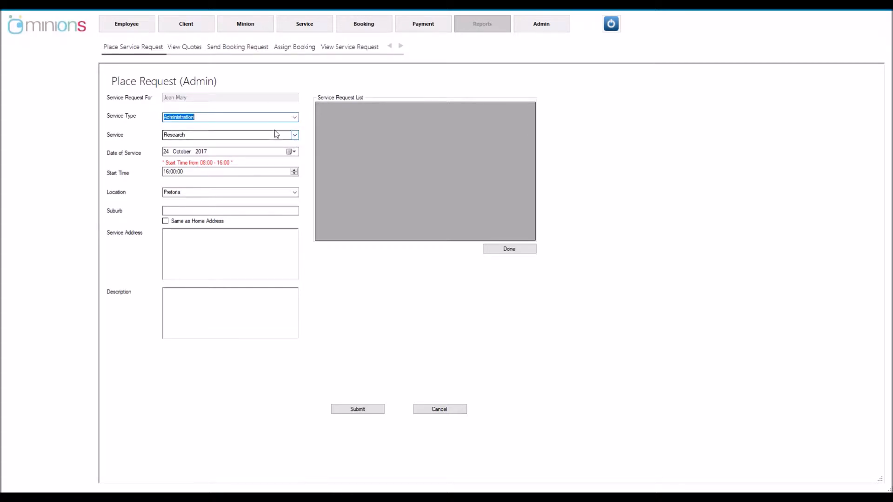
pyautogui.click(295, 134)
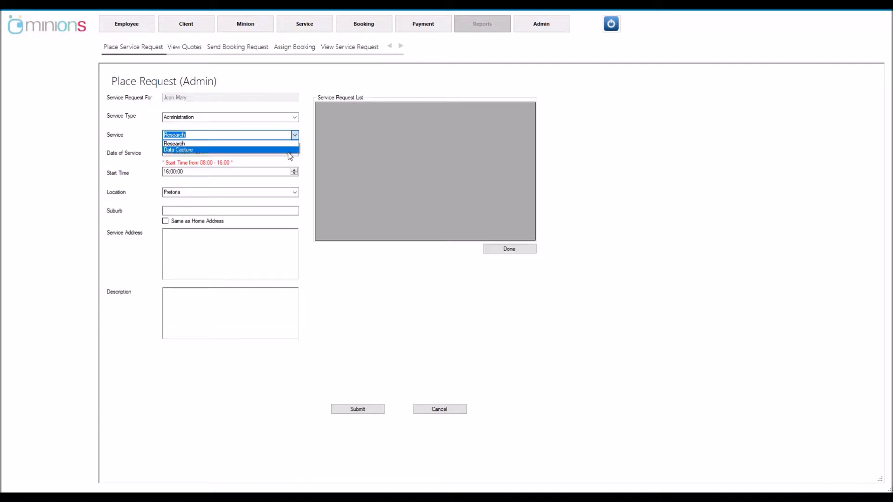
pyautogui.click(288, 151)
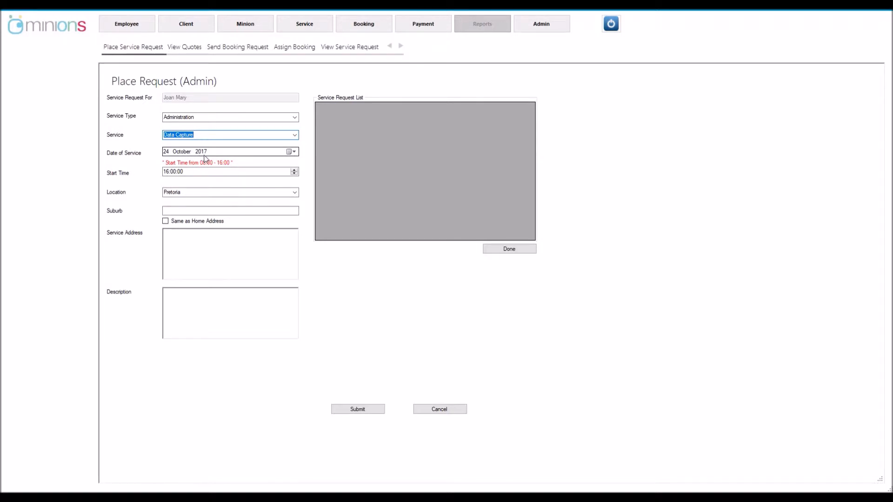
pyautogui.click(292, 153)
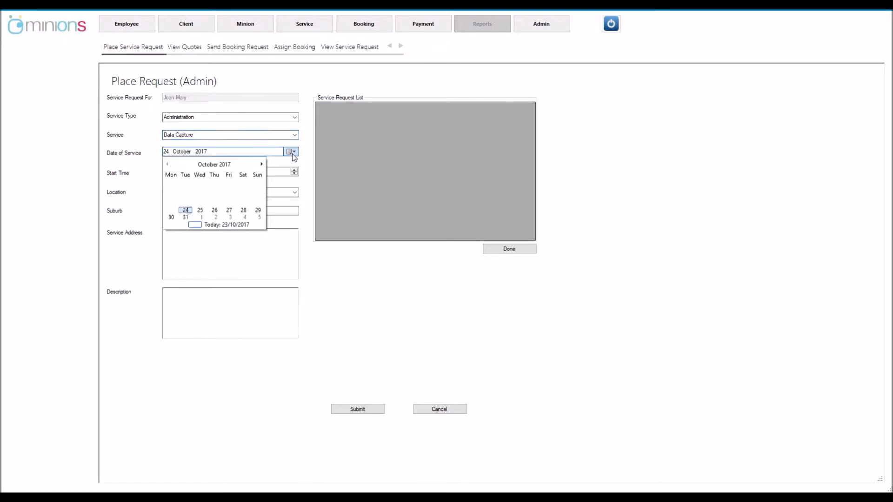
pyautogui.click(230, 212)
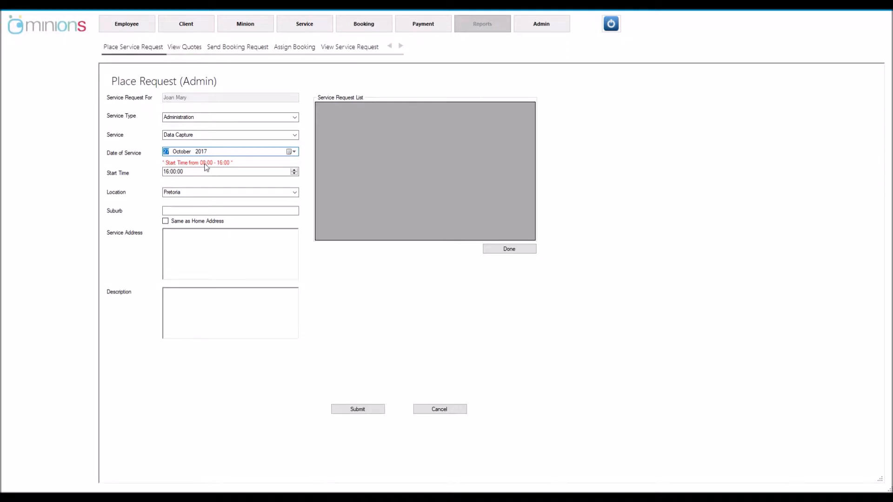
pyautogui.click(188, 171)
pyautogui.click(168, 172)
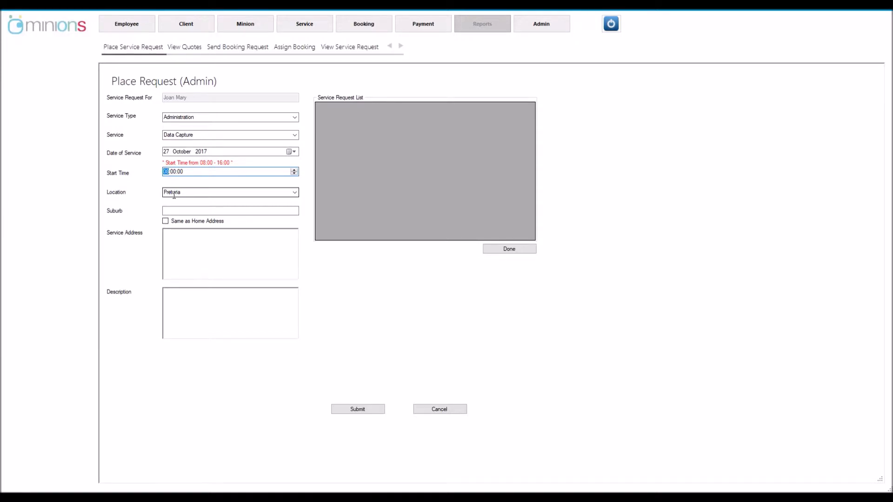
# Set suburb Hatfield with the client's home address, paste the description, and submit the request
pyautogui.click(180, 195)
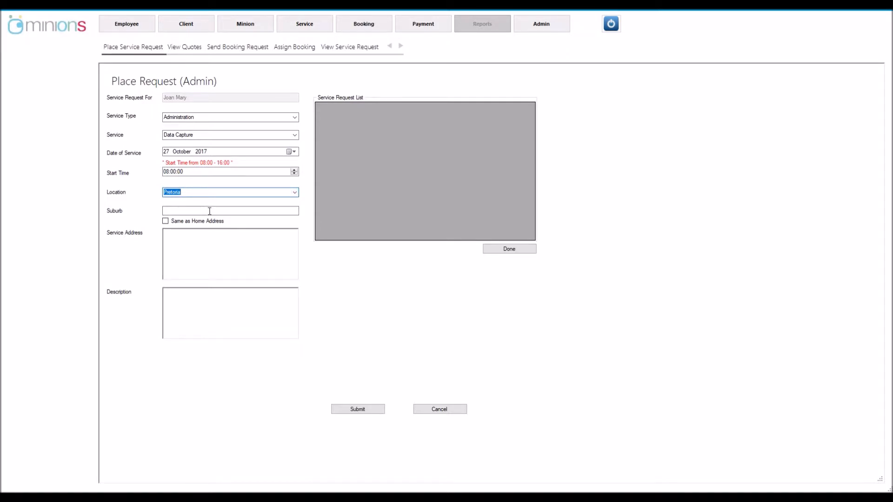
pyautogui.click(190, 211)
pyautogui.write('Hatfield')
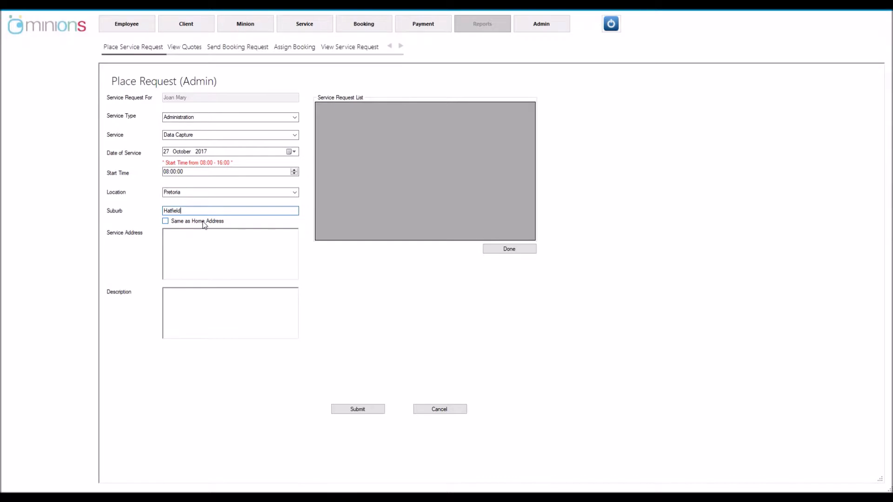
pyautogui.press('BackSpace')
pyautogui.press('BackSpace')
pyautogui.press('BackSpace')
pyautogui.press('BackSpace')
pyautogui.press('BackSpace')
pyautogui.press('BackSpace')
pyautogui.press('BackSpace')
pyautogui.click(165, 221)
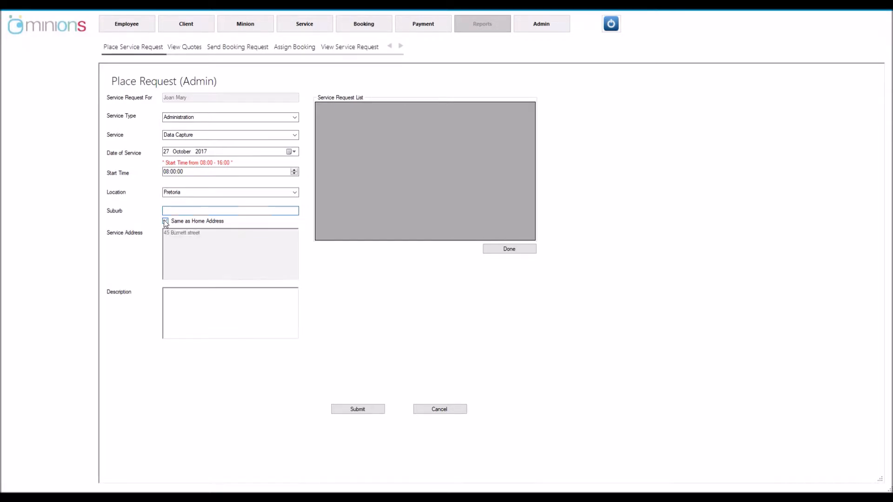
pyautogui.click(184, 212)
pyautogui.write('Hatfield')
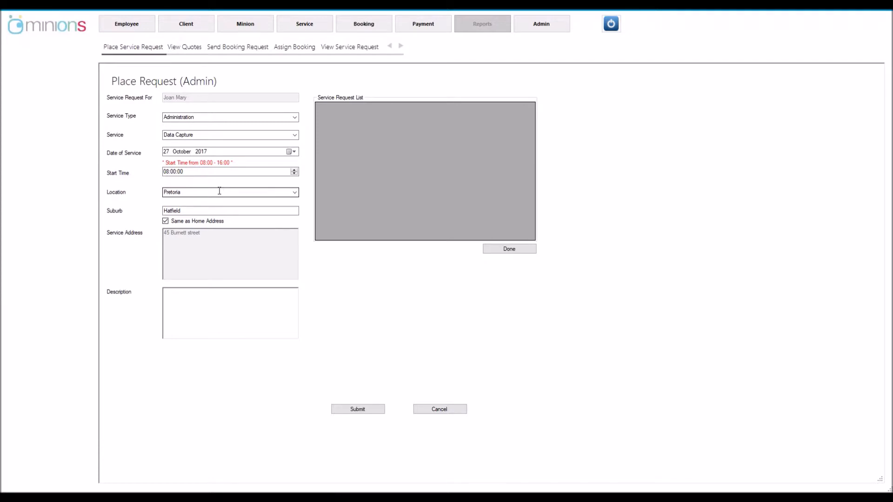
pyautogui.write('I want the minion to write a few lines of documents from my journals to Microsoft Word')
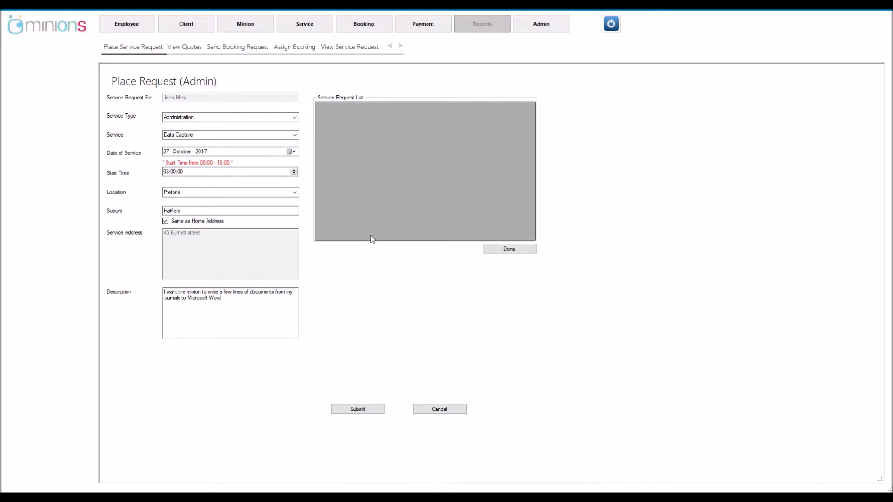
pyautogui.click(357, 409)
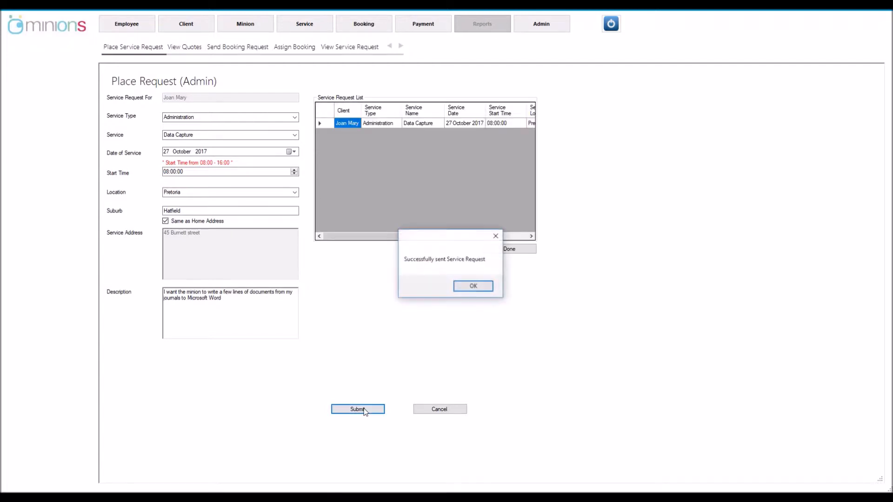
pyautogui.click(466, 289)
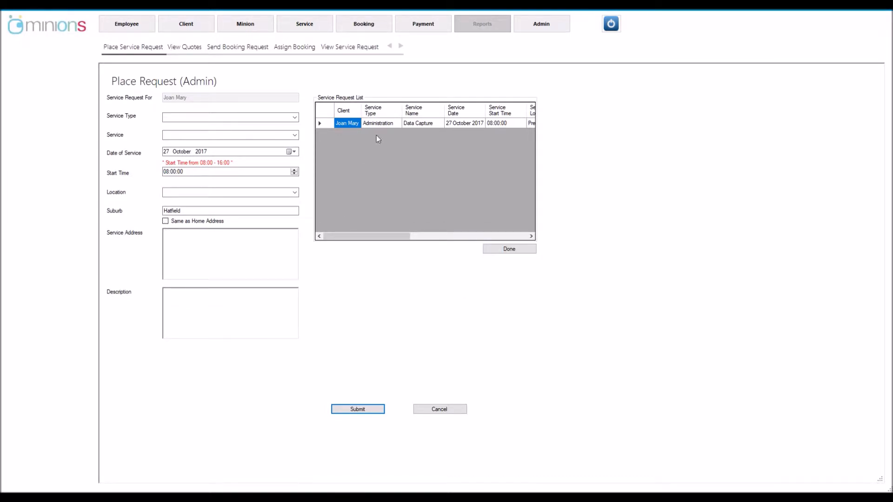
# Finish the request form and select the new Data Capture request in New Service Requests
pyautogui.moveTo(347, 236); pyautogui.dragTo(329, 228)
pyautogui.click(496, 255)
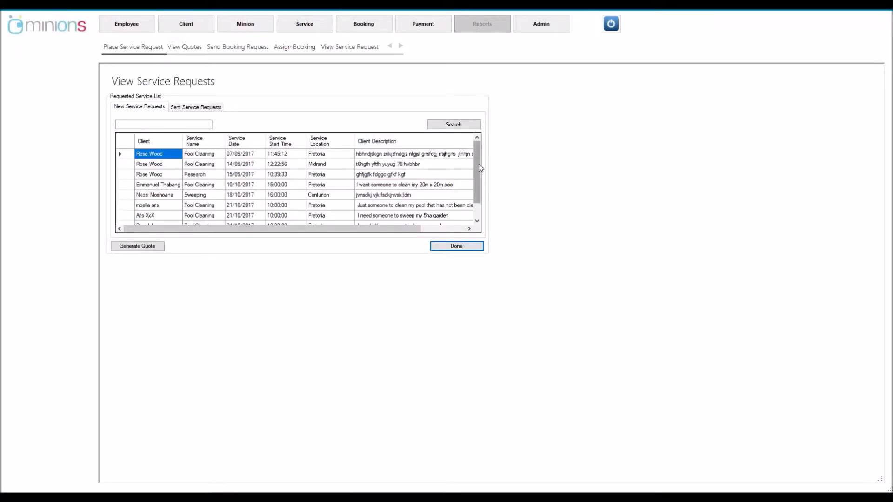
pyautogui.moveTo(480, 167); pyautogui.dragTo(479, 194)
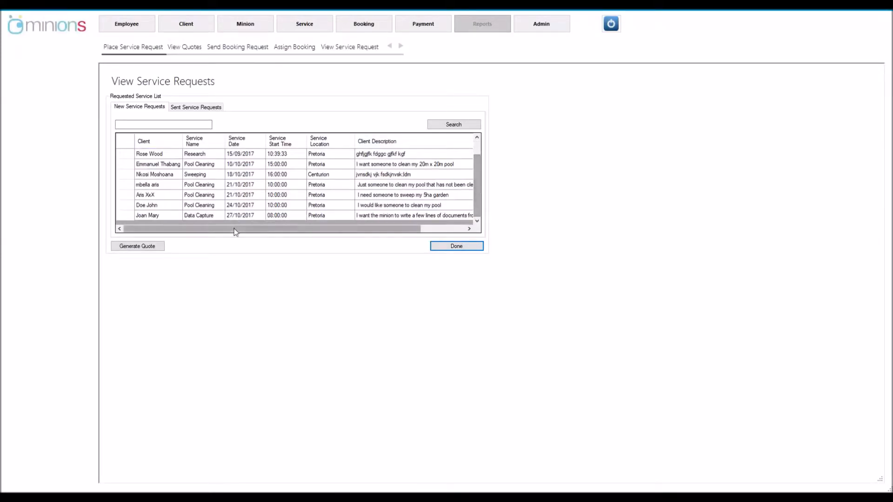
pyautogui.click(125, 216)
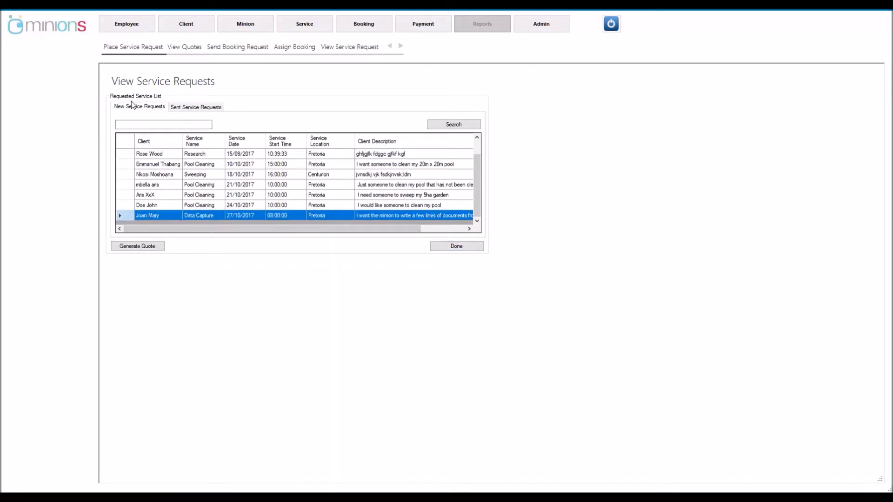
pyautogui.click(126, 125)
# Generate a 2-hour Data Capture quote totalling R 198, save it and send it
pyautogui.click(129, 250)
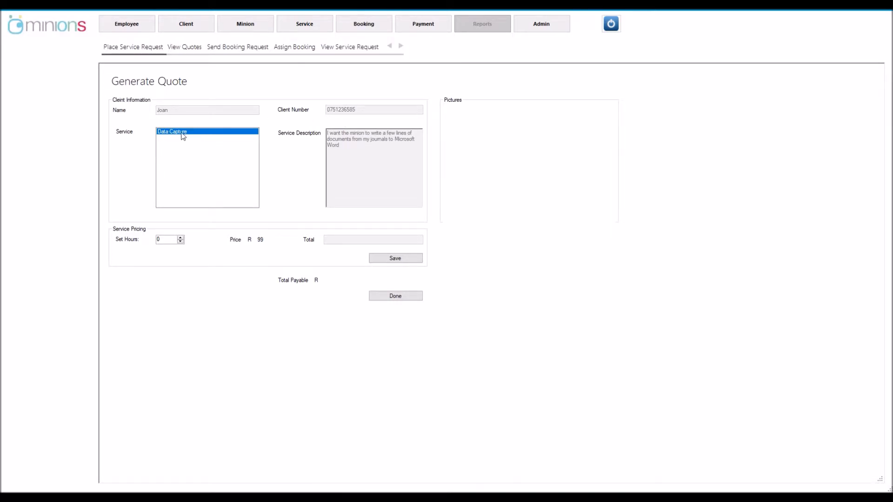
pyautogui.click(181, 238)
pyautogui.click(382, 259)
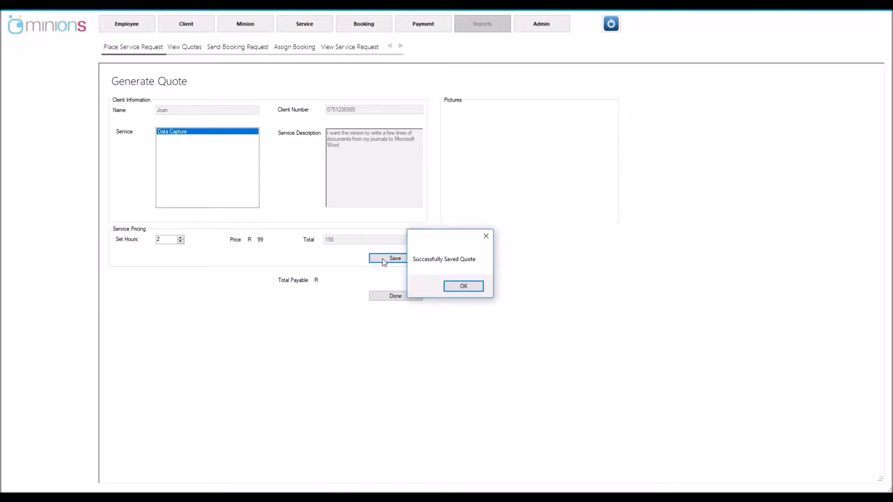
pyautogui.click(453, 291)
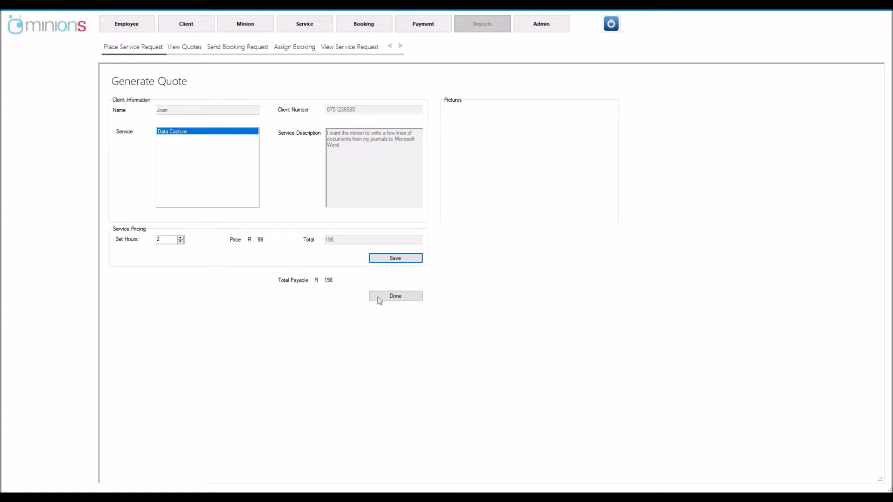
pyautogui.click(400, 299)
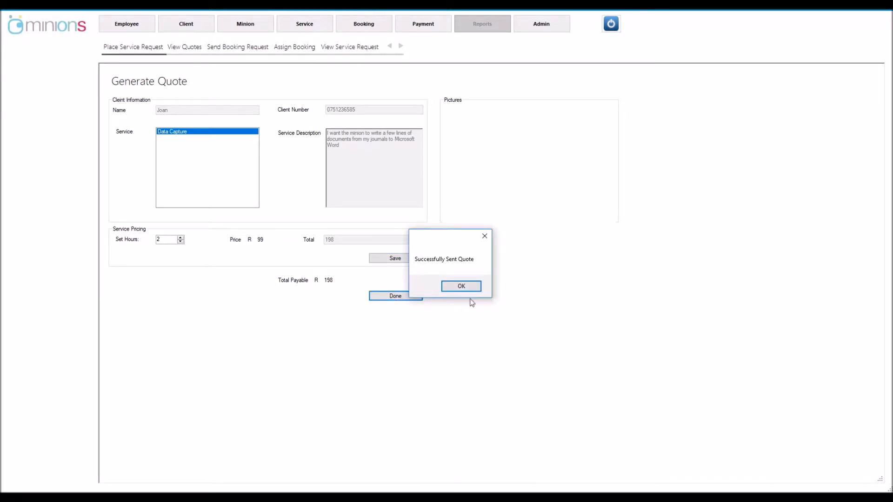
pyautogui.click(461, 286)
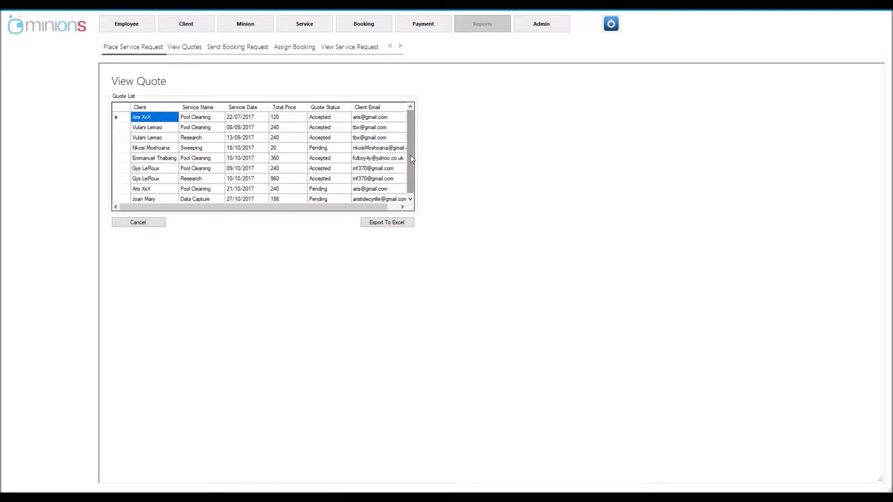
# Scroll View Quotes and select the new Data Capture quote for R 198
pyautogui.scroll(-1, 410, 155)
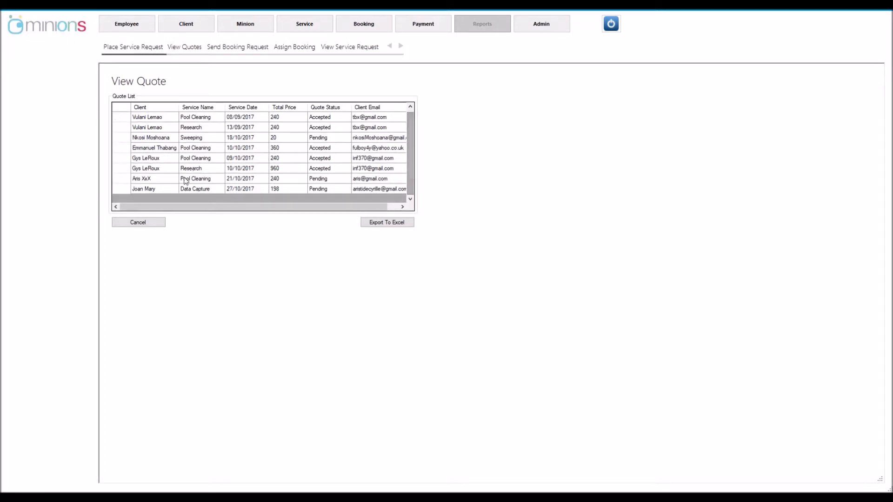
pyautogui.click(121, 189)
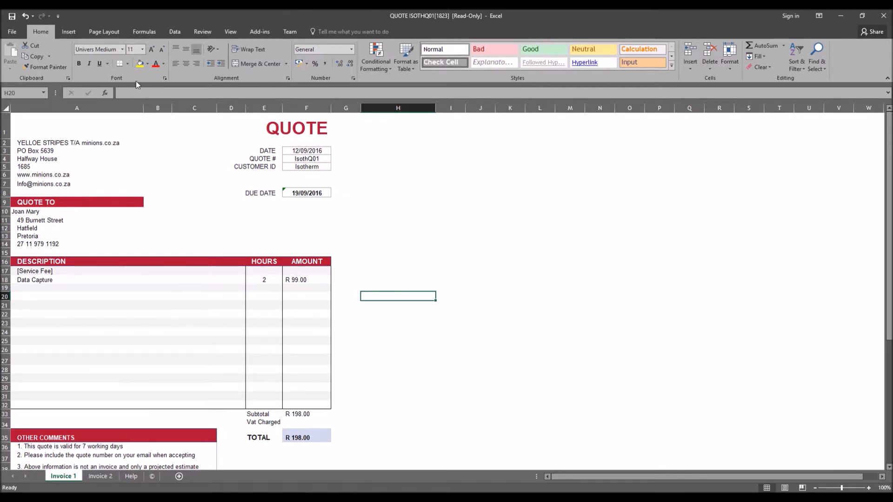
# Save the quote workbook to the Desktop as 'Copy of QUOTE'
pyautogui.click(13, 32)
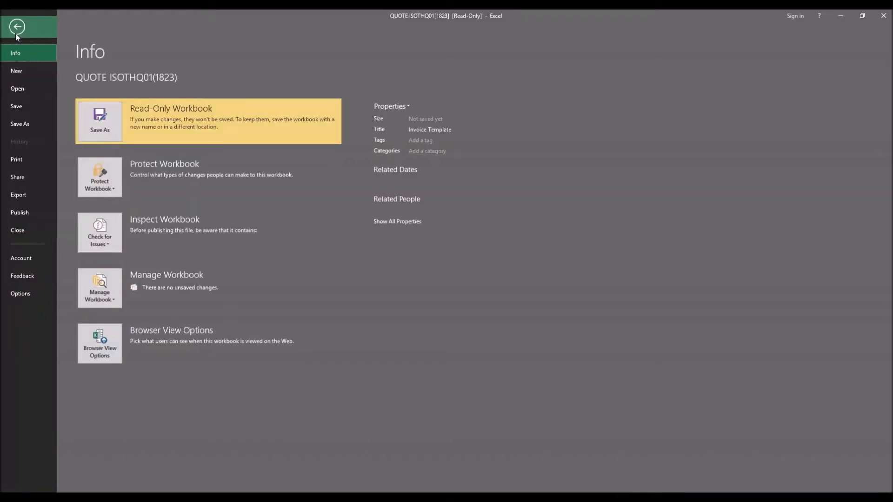
pyautogui.click(31, 121)
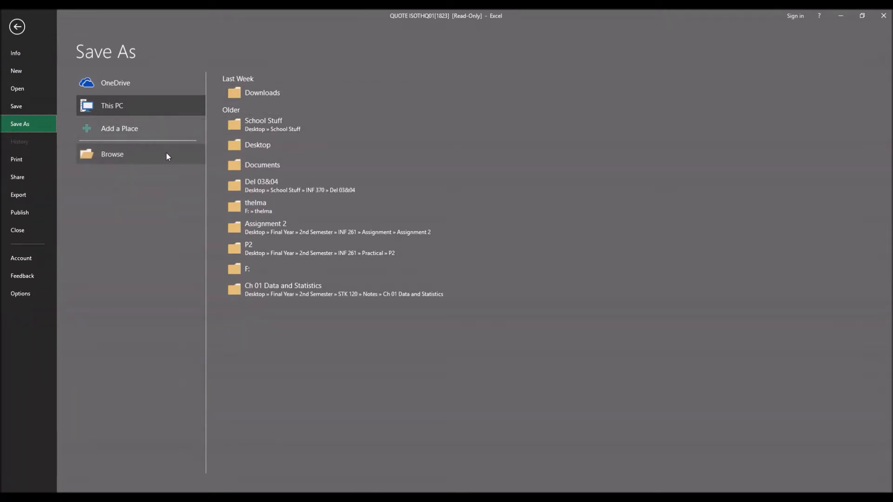
pyautogui.click(167, 153)
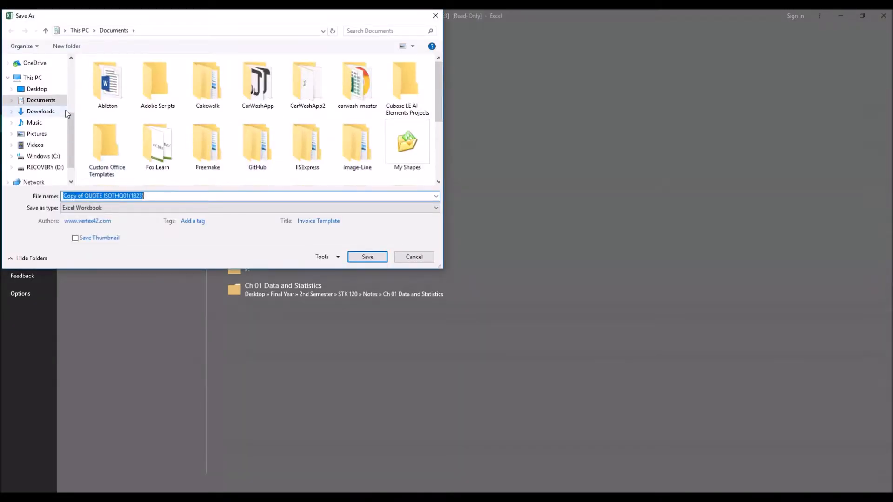
pyautogui.click(35, 90)
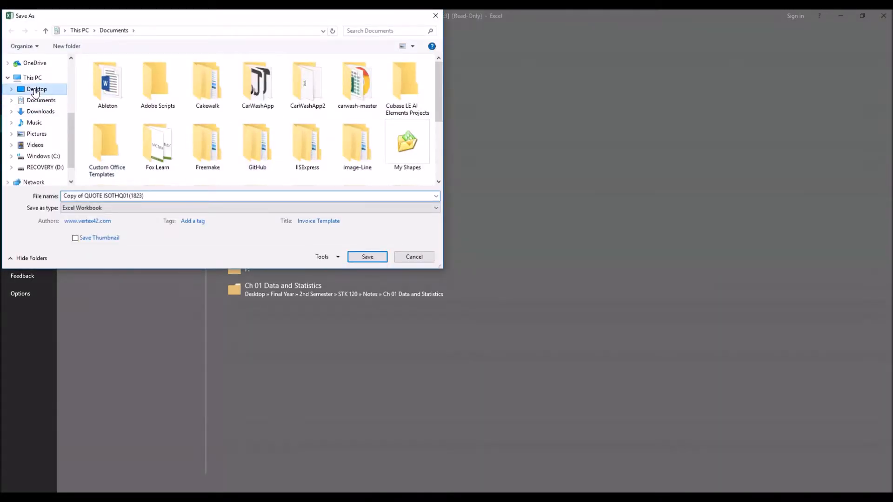
pyautogui.click(149, 196)
pyautogui.click(150, 196)
pyautogui.press('BackSpace')
pyautogui.press('BackSpace')
pyautogui.press('BackSpace')
pyautogui.press('BackSpace')
pyautogui.press('BackSpace')
pyautogui.press('BackSpace')
pyautogui.press('BackSpace')
pyautogui.press('BackSpace')
pyautogui.press('BackSpace')
pyautogui.press('BackSpace')
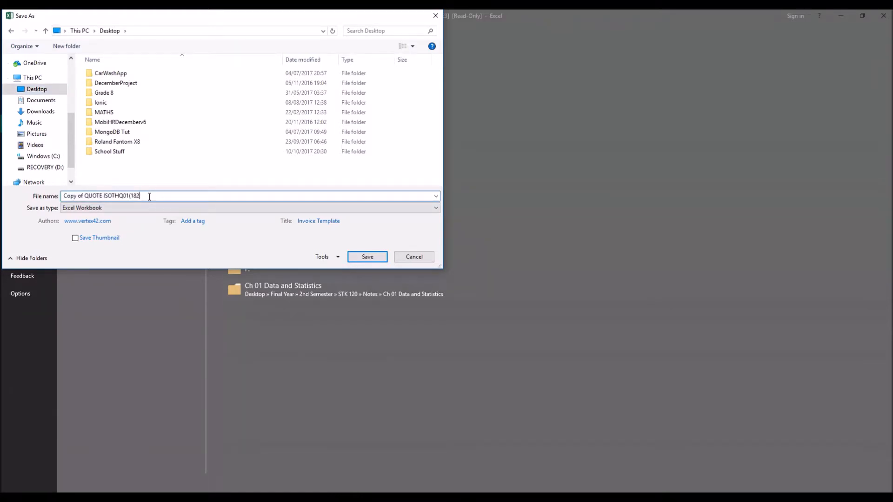
pyautogui.press('BackSpace')
pyautogui.press('BackSpace')
pyautogui.press('BackSpace')
pyautogui.press('Return')
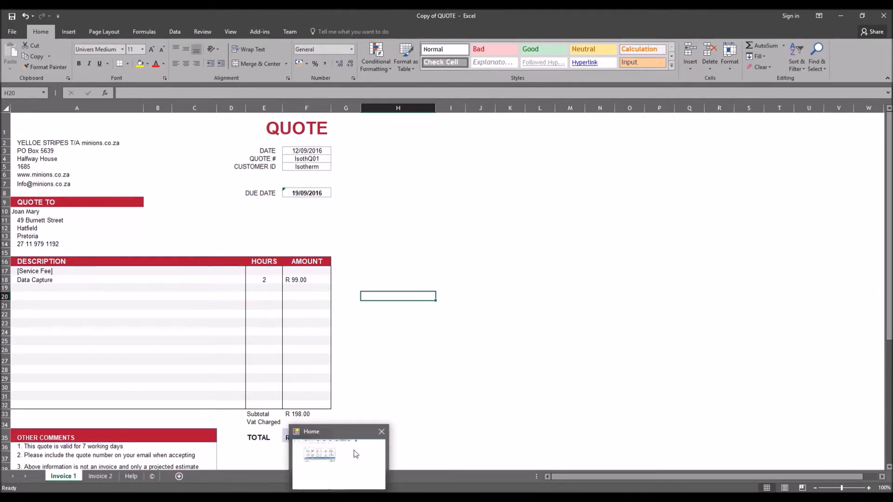
# Copy the client's email from cell F2 of the quote sheet into the To field
pyautogui.click(355, 454)
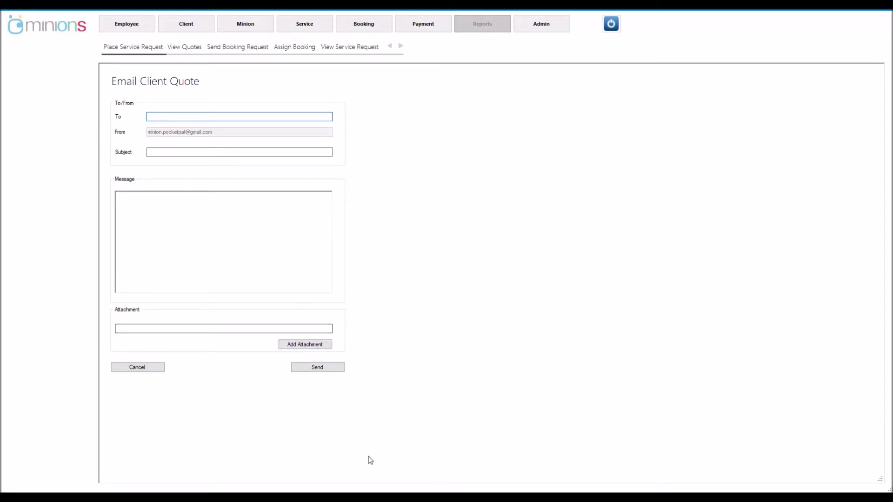
pyautogui.moveTo(395, 481)
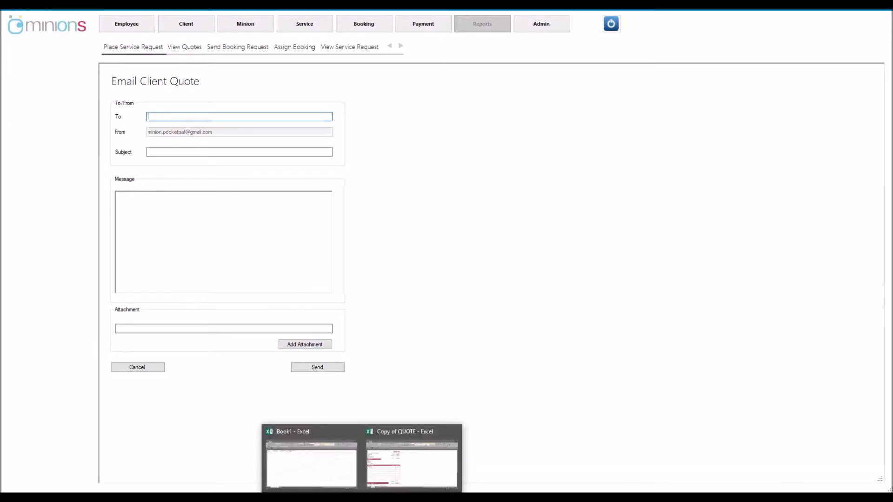
pyautogui.click(329, 474)
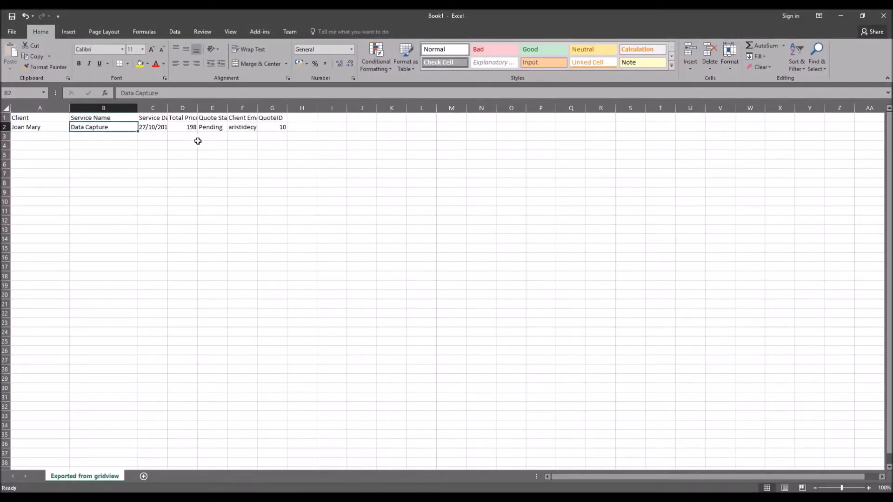
pyautogui.moveTo(253, 109); pyautogui.dragTo(308, 112)
pyautogui.click(258, 128)
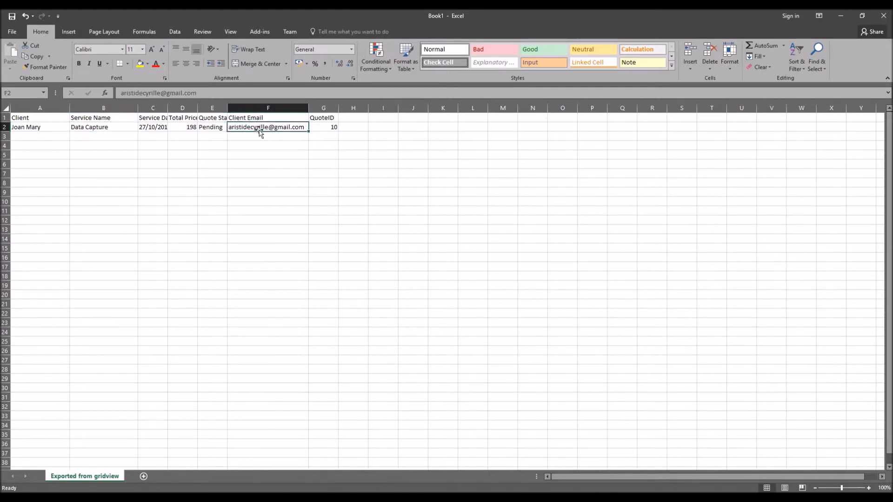
pyautogui.hotkey('ctrl', 'c')
pyautogui.hotkey('alt', 'Tab')
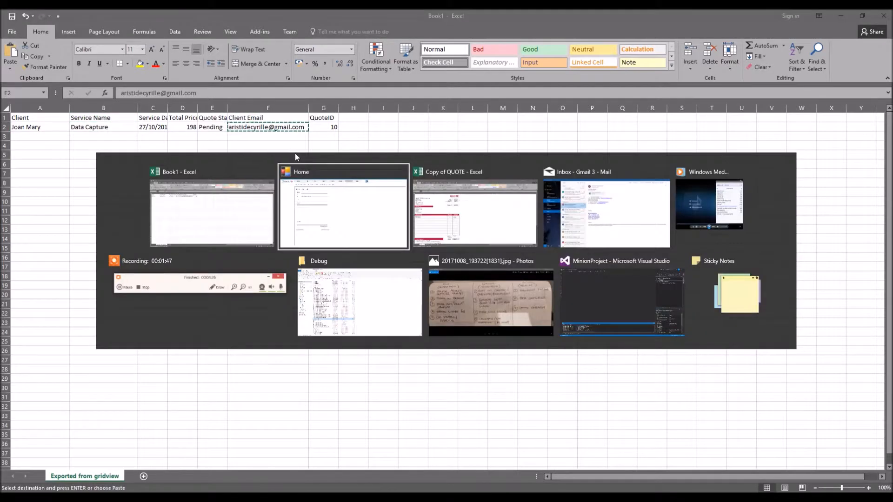
pyautogui.click(167, 114)
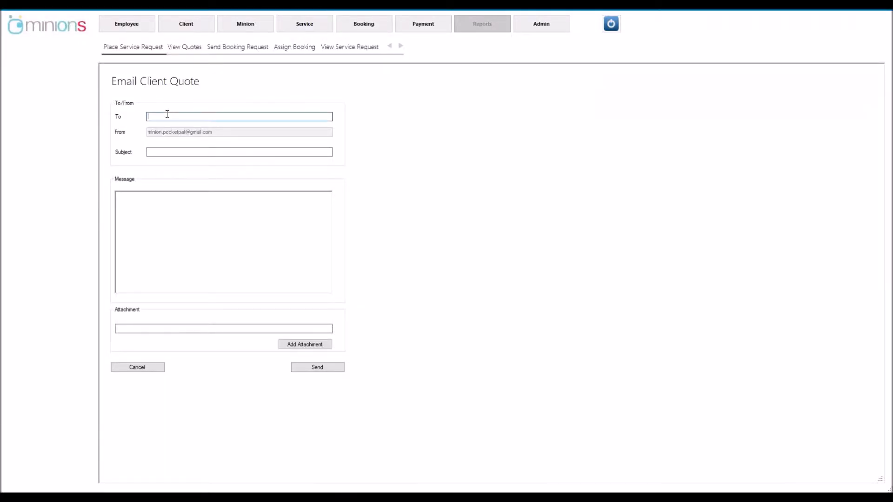
pyautogui.rightClick(168, 116)
pyautogui.click(200, 152)
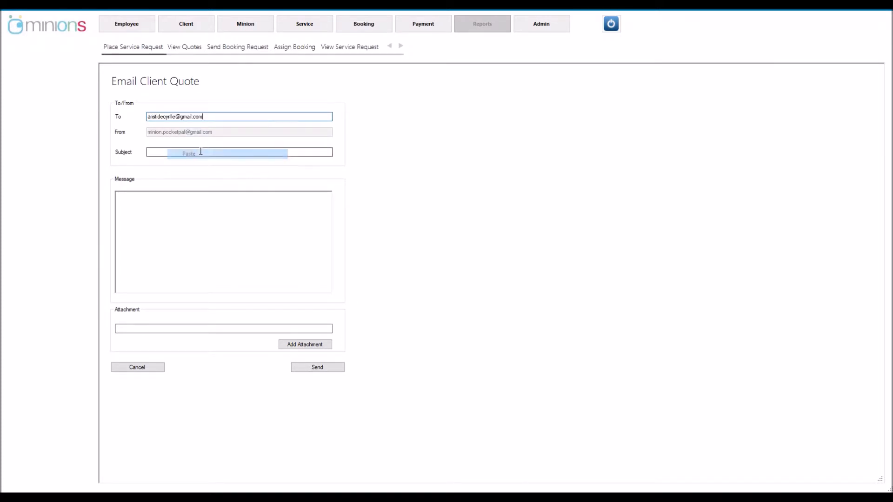
# Enter subject 'Quote as per requested' and message 'Dear Client attached is your quote as requested'
pyautogui.click(192, 152)
pyautogui.write('Quote')
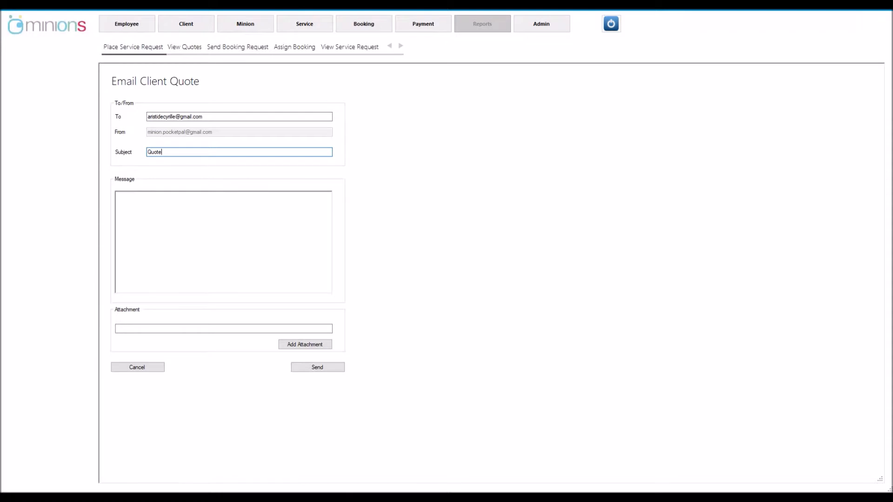
pyautogui.write(' as per requester')
pyautogui.press('BackSpace')
pyautogui.write('d')
pyautogui.click(207, 211)
pyautogui.write('Atta')
pyautogui.press('BackSpace')
pyautogui.press('BackSpace')
pyautogui.press('BackSpace')
pyautogui.press('BackSpace')
pyautogui.press('BackSpace')
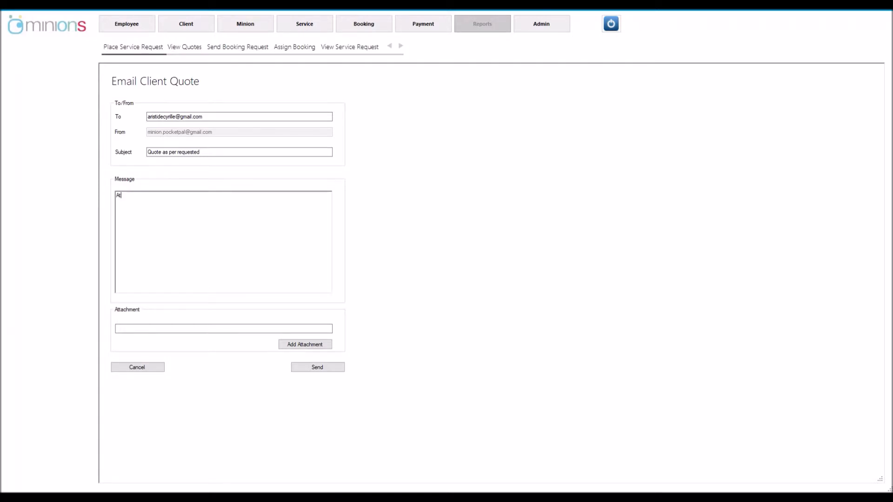
pyautogui.write('Dr')
pyautogui.write('ear ')
pyautogui.write('Cl')
pyautogui.write('ien')
pyautogui.write('t attached is ')
pyautogui.write('your')
pyautogui.write(' quote as ')
pyautogui.write('requested')
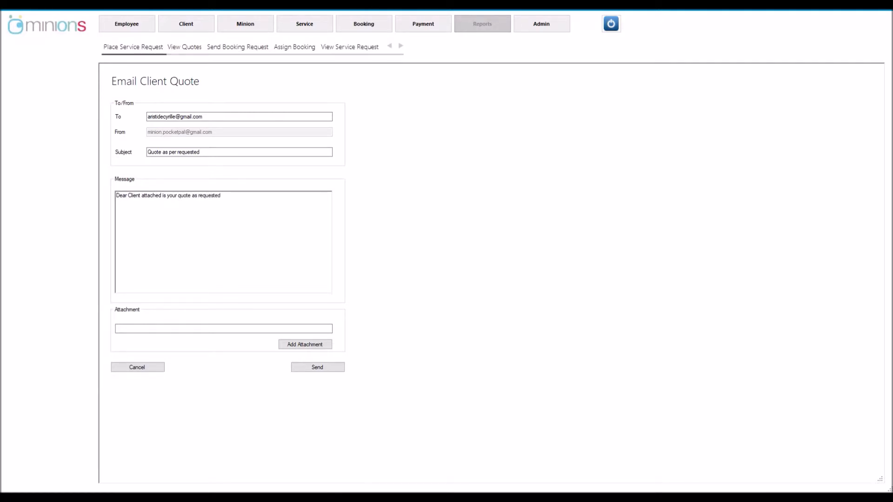
pyautogui.write(' by you to the Minion team')
# Attach Copy of QUOTE from the Desktop to the quote email and send it to the client
pyautogui.click(292, 345)
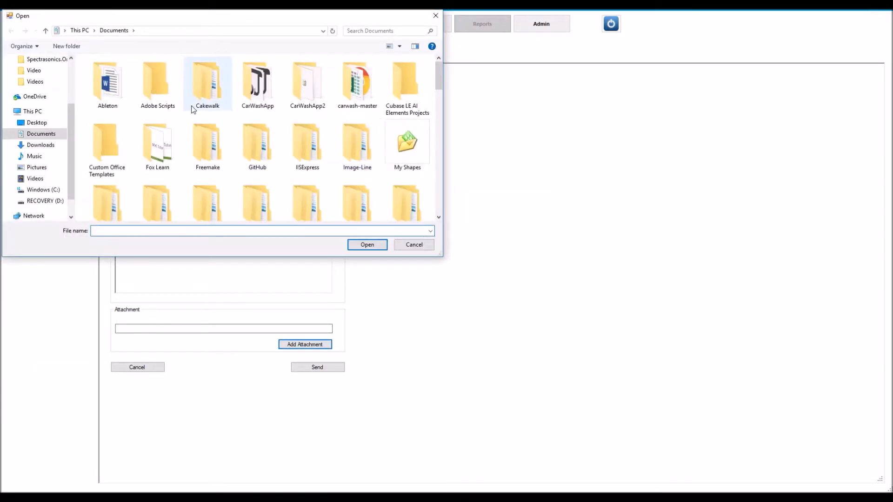
pyautogui.click(36, 123)
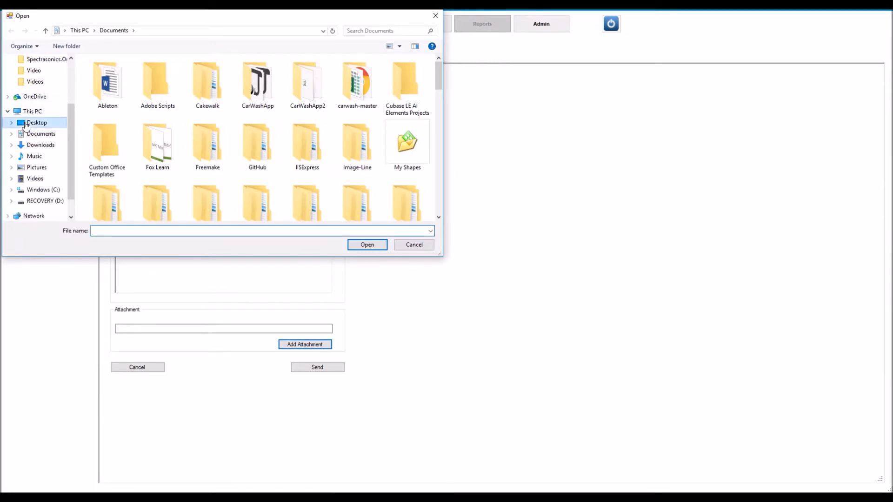
pyautogui.moveTo(438, 96); pyautogui.dragTo(433, 203)
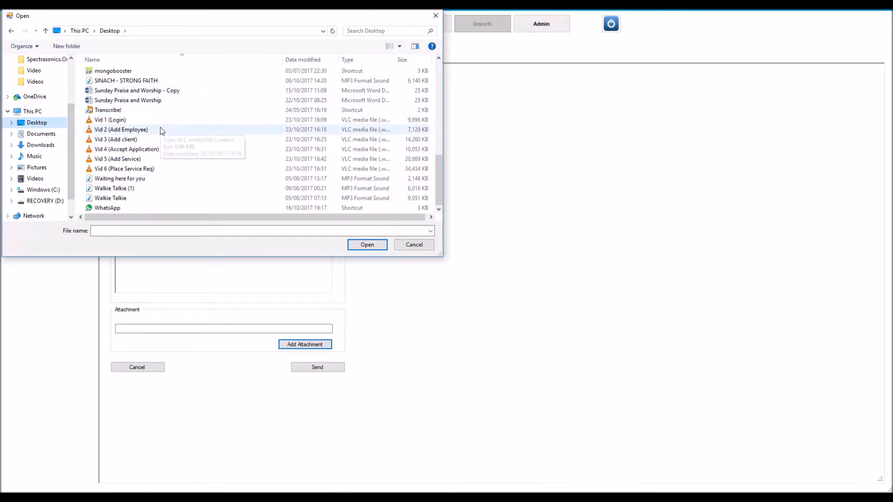
pyautogui.scroll(3, 162, 130)
pyautogui.scroll(4, 162, 130)
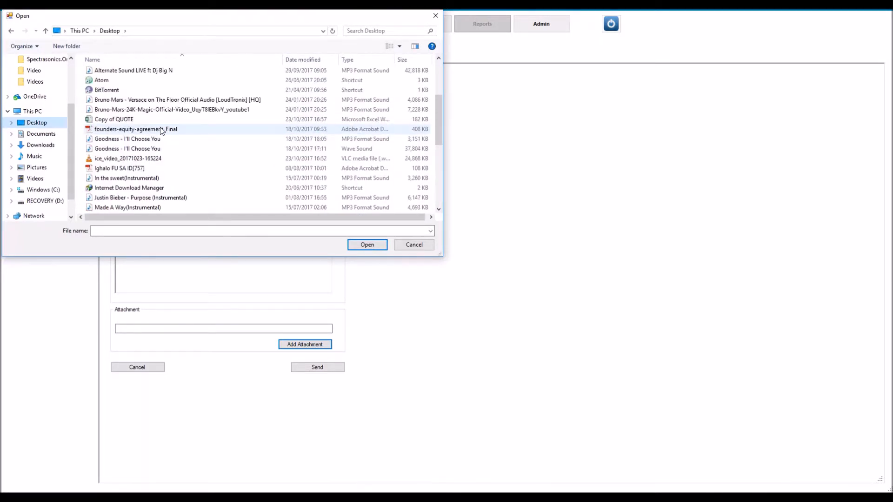
pyautogui.scroll(3, 161, 131)
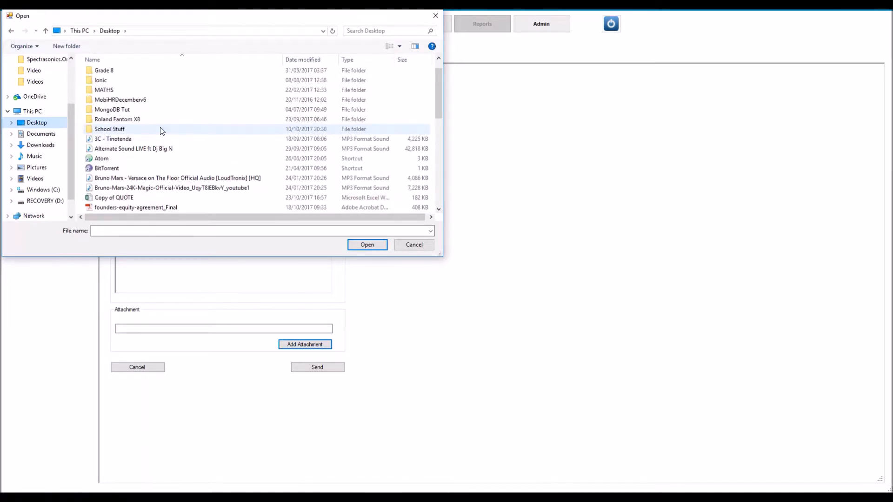
pyautogui.click(198, 199)
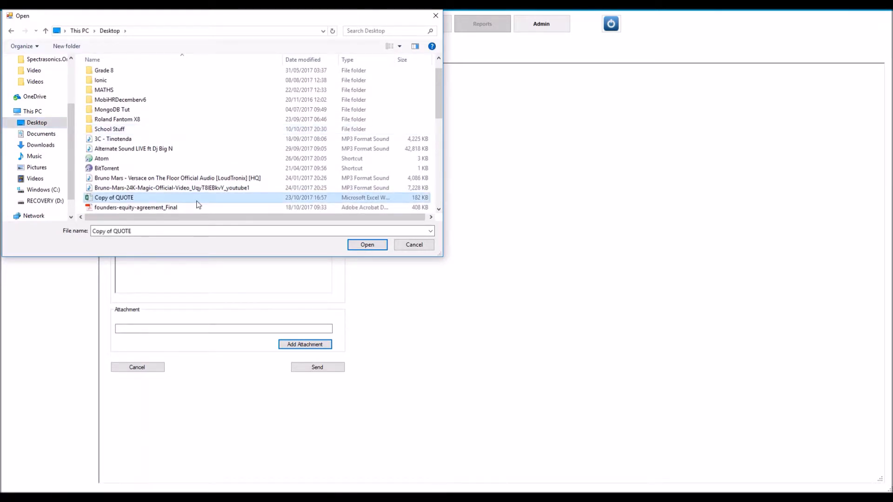
pyautogui.click(366, 245)
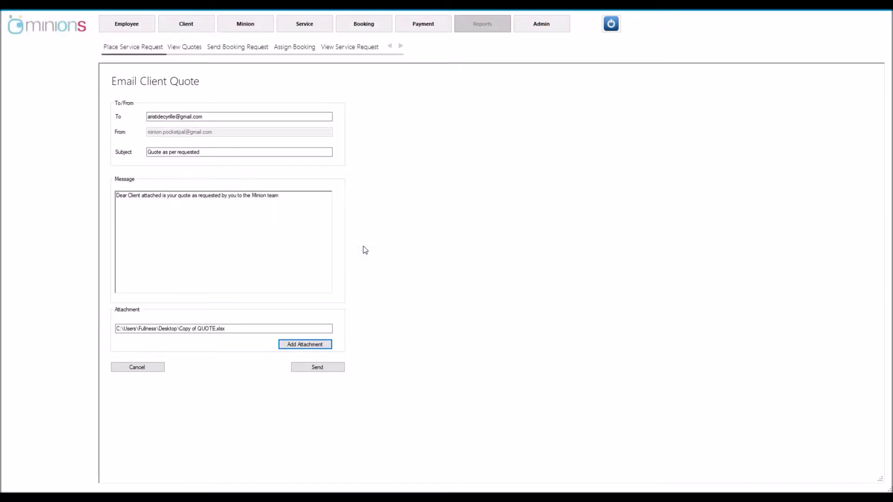
pyautogui.click(314, 368)
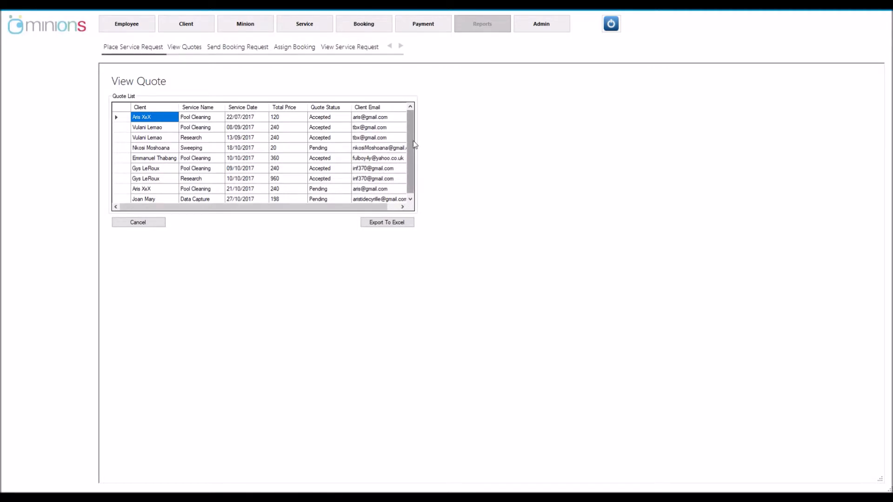
# Scroll the quote list and select the pending Data Capture quote for 198
pyautogui.scroll(-1, 411, 142)
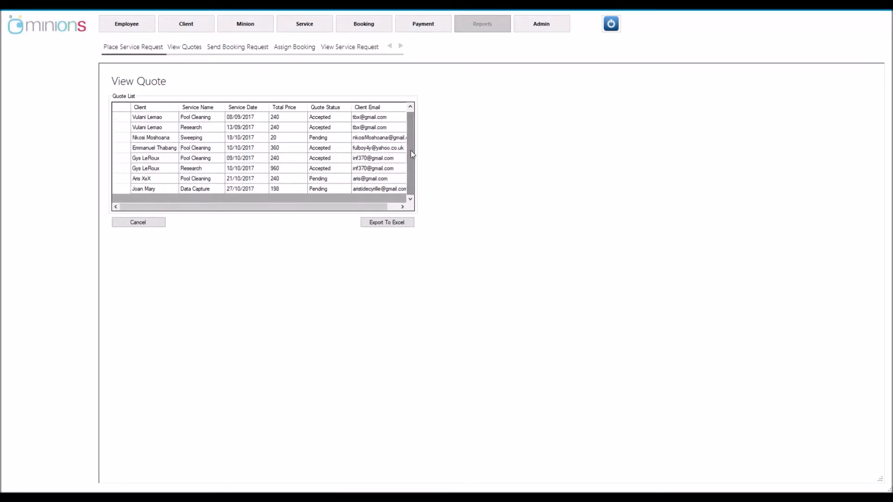
pyautogui.moveTo(177, 204)
pyautogui.mouseDown()
pyautogui.moveTo(194, 207)
pyautogui.moveTo(171, 203)
pyautogui.mouseUp()
pyautogui.click(120, 191)
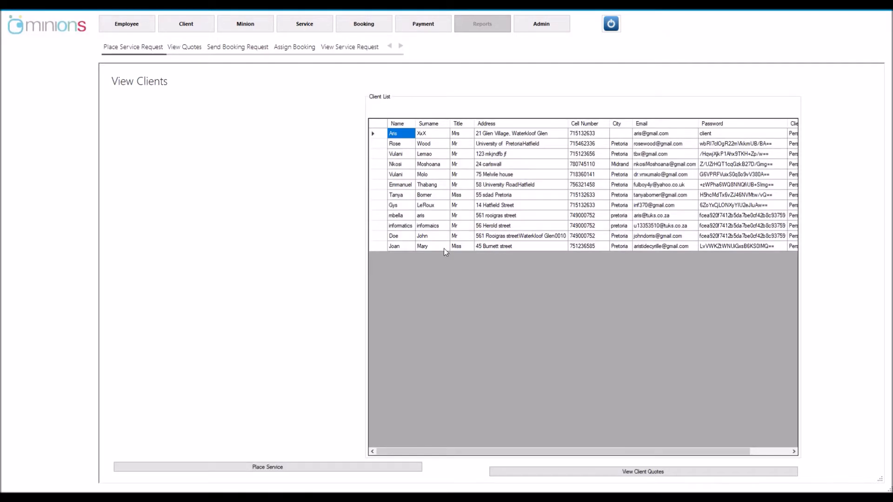
# Select the last client, list their quotes, and open the R 198 Data Capture quote
pyautogui.click(377, 246)
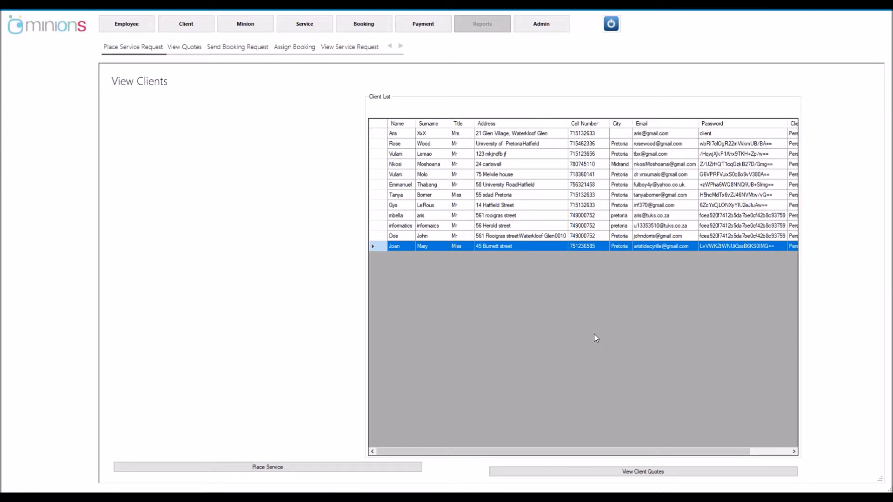
pyautogui.click(648, 472)
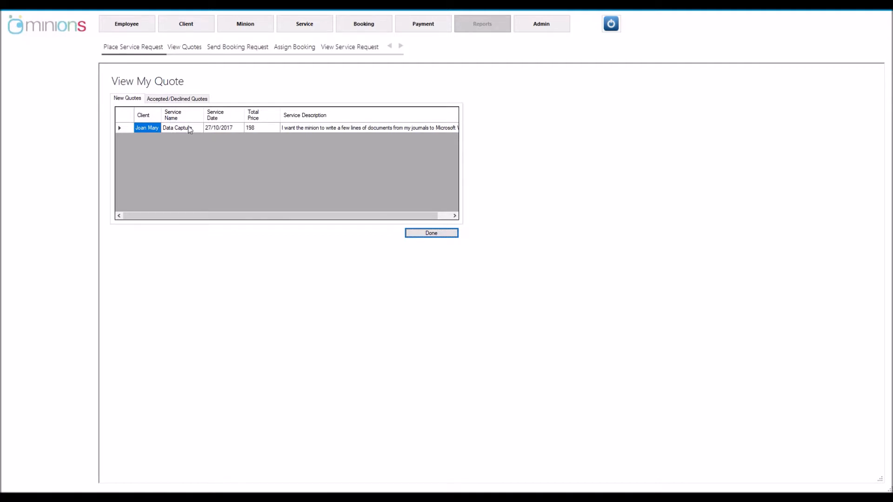
pyautogui.doubleClick(145, 127)
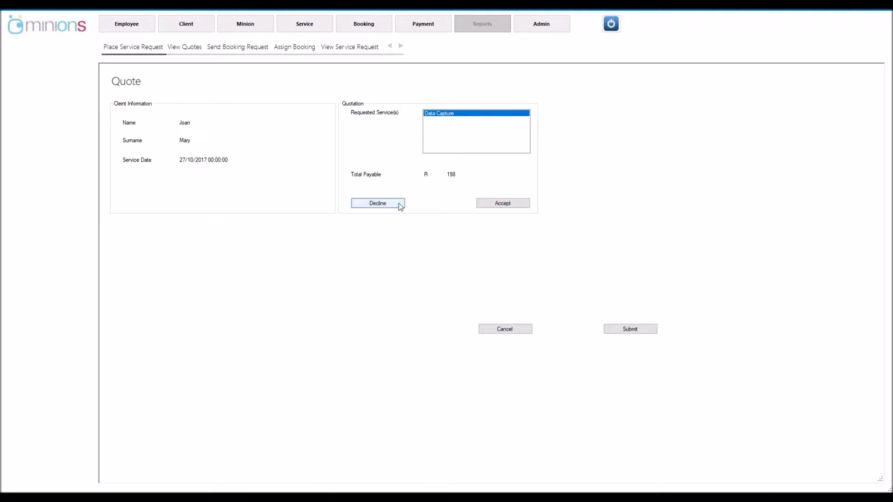
# Accept and submit the client's R 198 Data Capture quote dated 27/10/2017
pyautogui.click(500, 205)
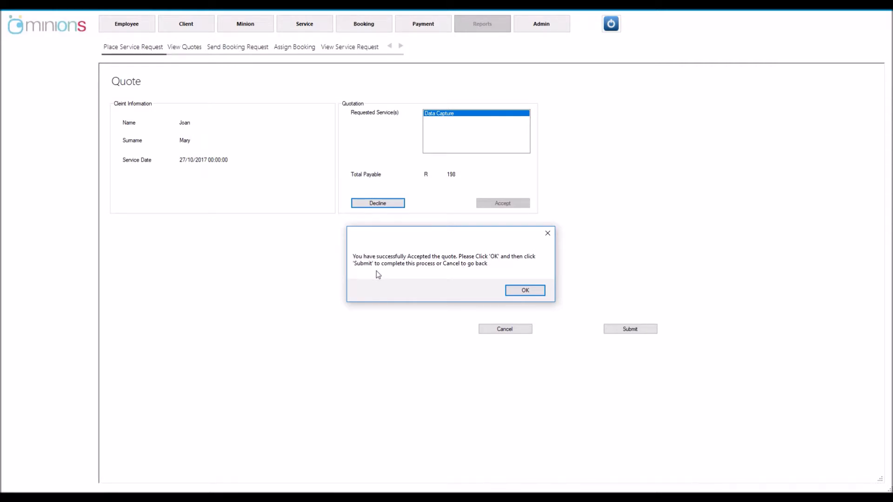
pyautogui.click(511, 292)
pyautogui.click(619, 332)
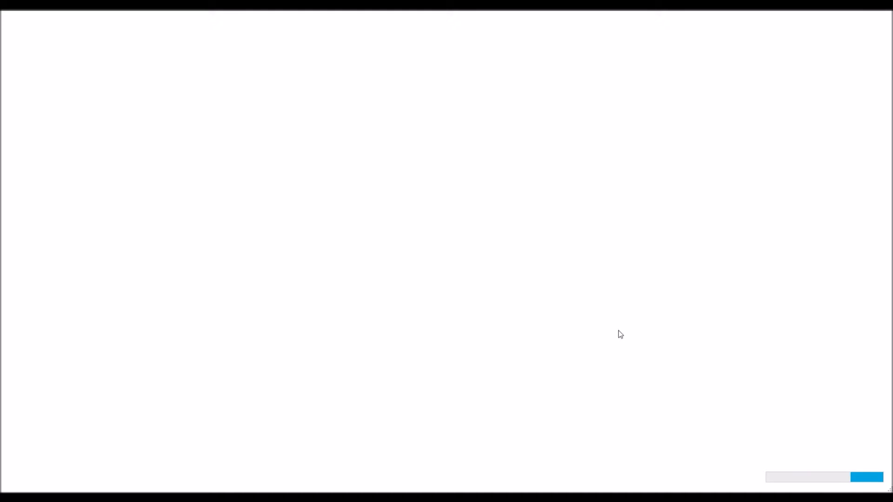
pyautogui.click(184, 100)
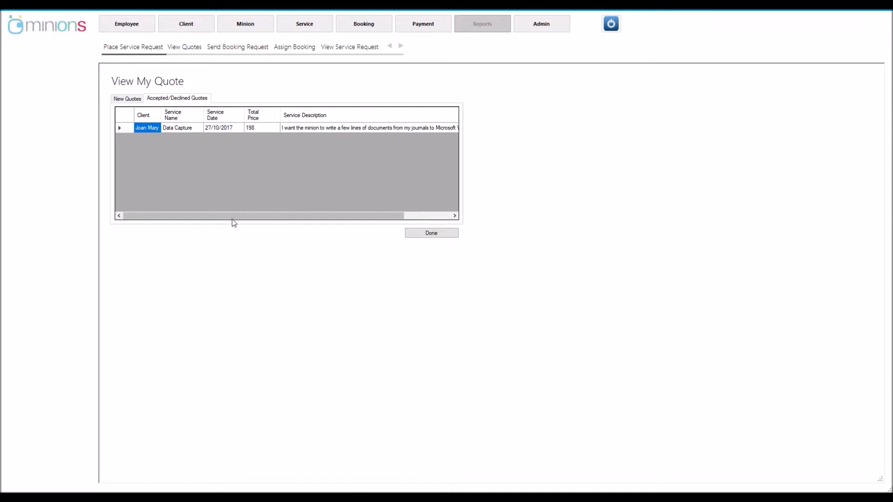
# Scroll the accepted quotes grid to confirm the Data Capture quote reads Accepted
pyautogui.moveTo(233, 216); pyautogui.dragTo(305, 232)
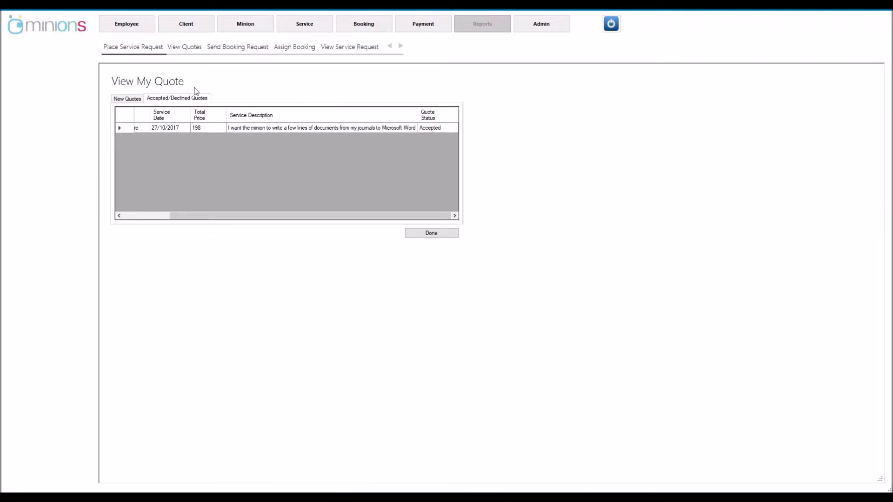
pyautogui.click(245, 48)
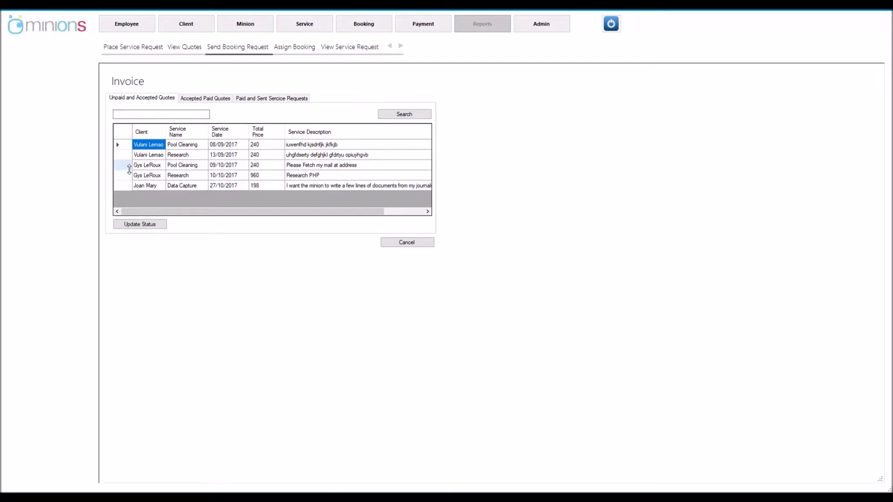
# Select the client's Data Capture invoice for 198 and open its Edit Invoice Status form
pyautogui.click(124, 186)
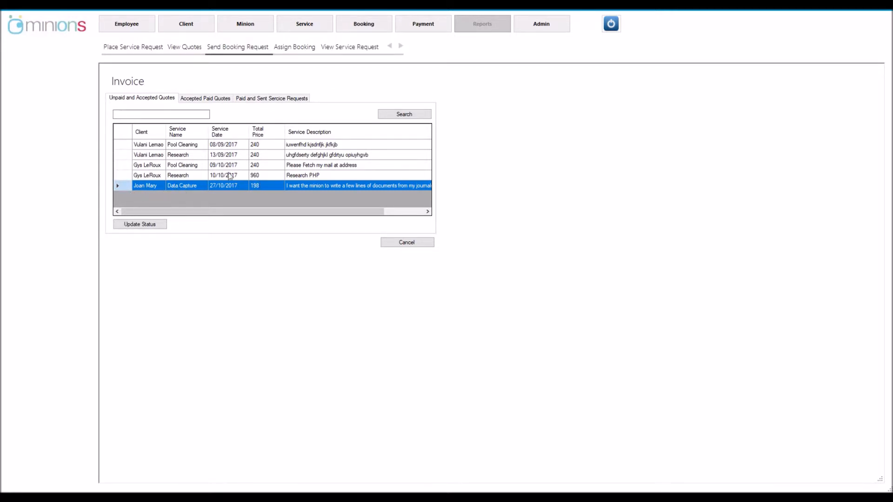
pyautogui.click(143, 185)
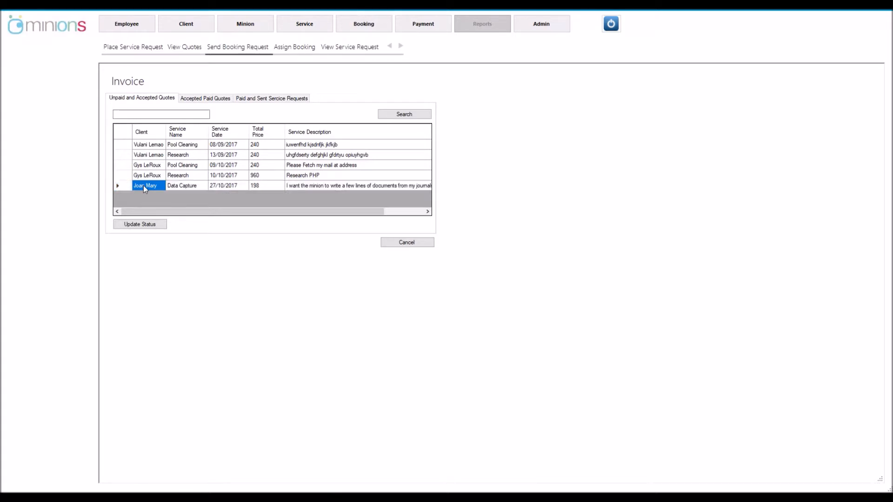
pyautogui.click(123, 186)
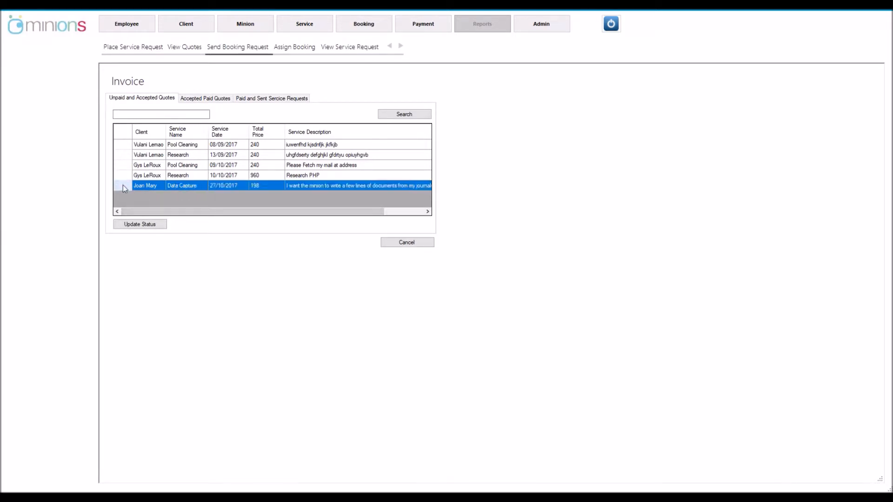
pyautogui.click(150, 226)
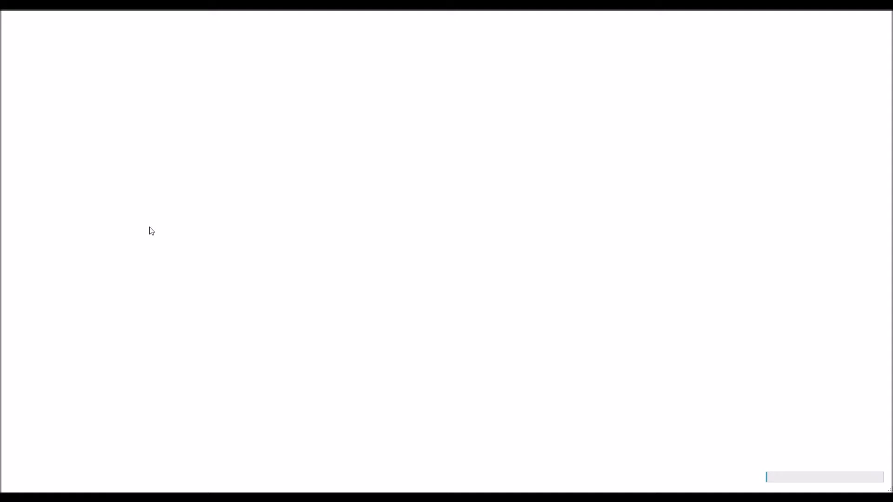
pyautogui.click(149, 228)
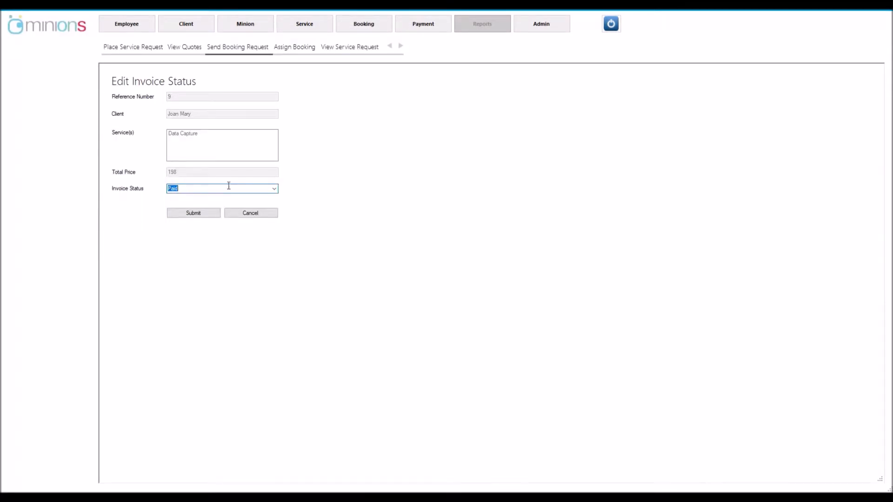
# Save the Data Capture invoice status as Paid and dismiss the success message
pyautogui.click(203, 216)
pyautogui.click(203, 216)
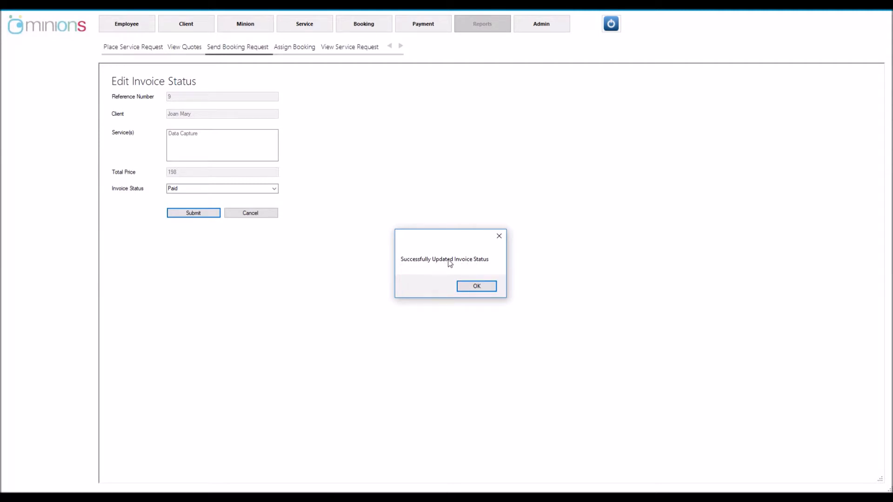
pyautogui.click(476, 287)
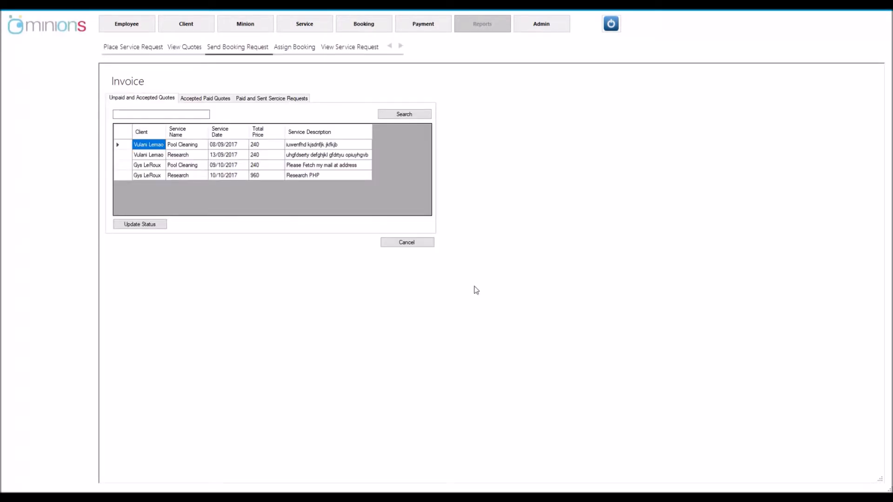
# Create a booking request for the paid Data Capture quote under Accepted Paid Quotes
pyautogui.click(184, 99)
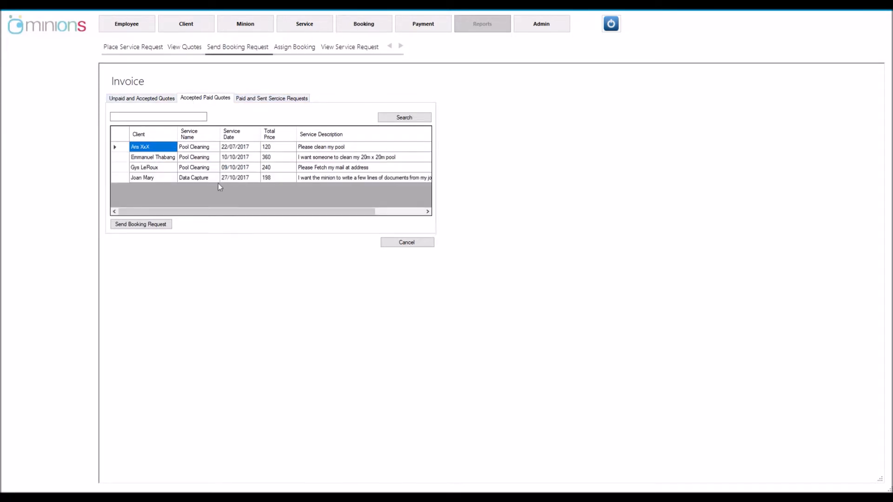
pyautogui.click(121, 177)
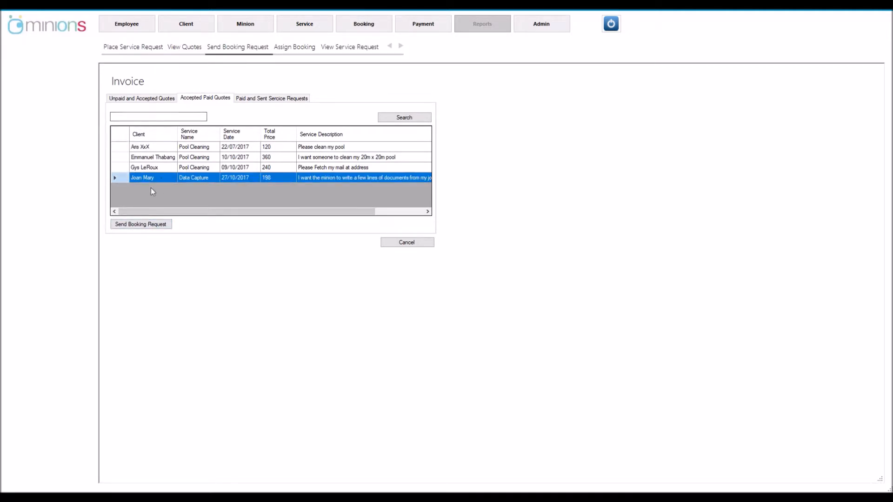
pyautogui.click(134, 225)
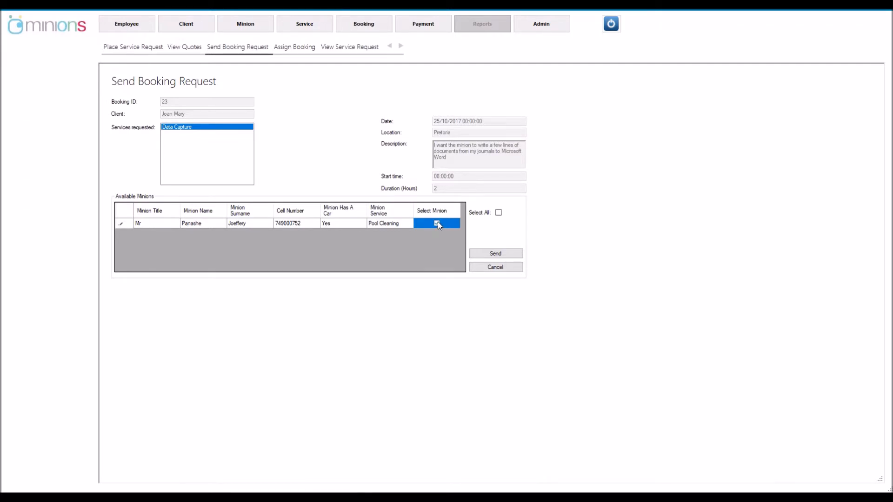
pyautogui.click(494, 254)
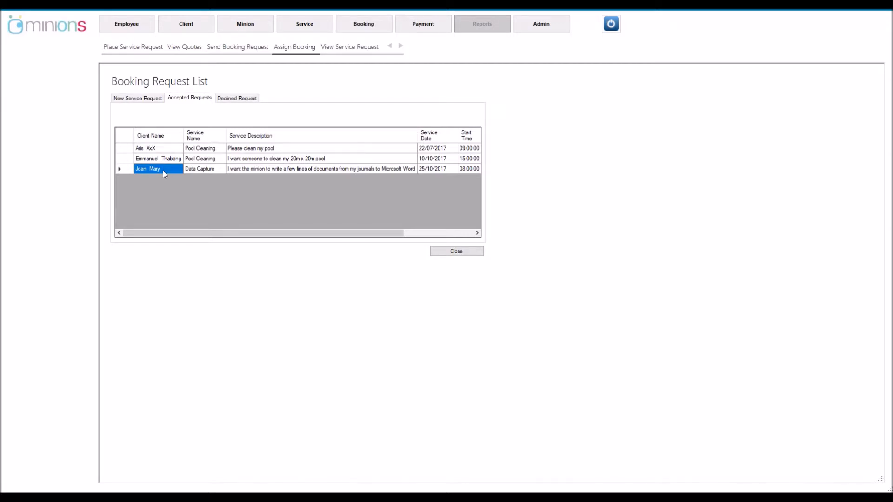
# Select the client's Data Capture request among the accepted booking requests
pyautogui.click(192, 169)
# Tick the accepted minion on the Data Capture booking and assign them to it
pyautogui.doubleClick(192, 171)
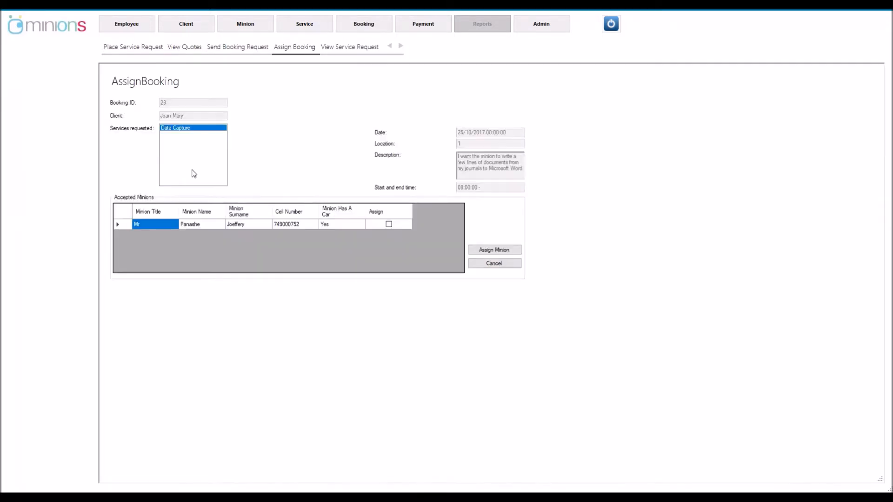
pyautogui.click(389, 225)
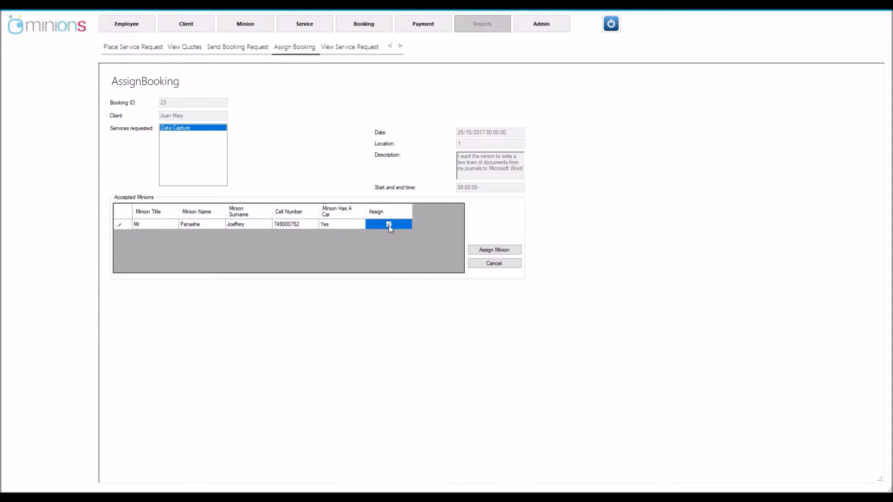
pyautogui.click(489, 251)
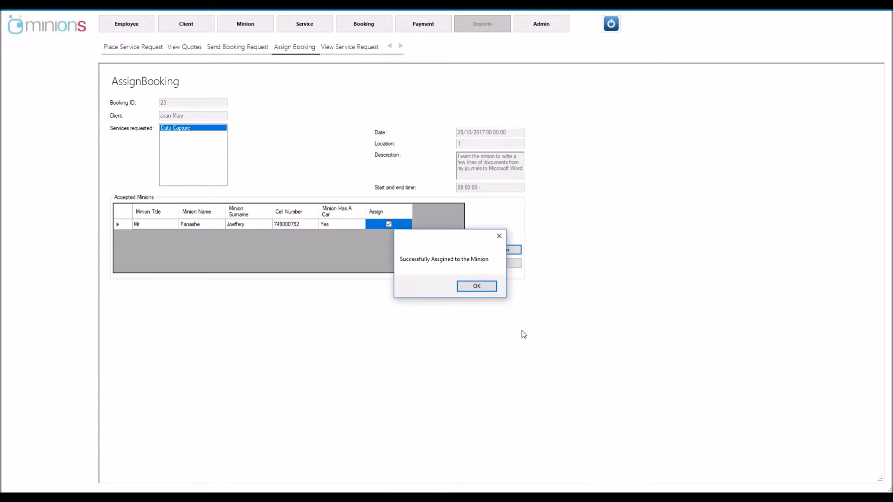
pyautogui.click(476, 286)
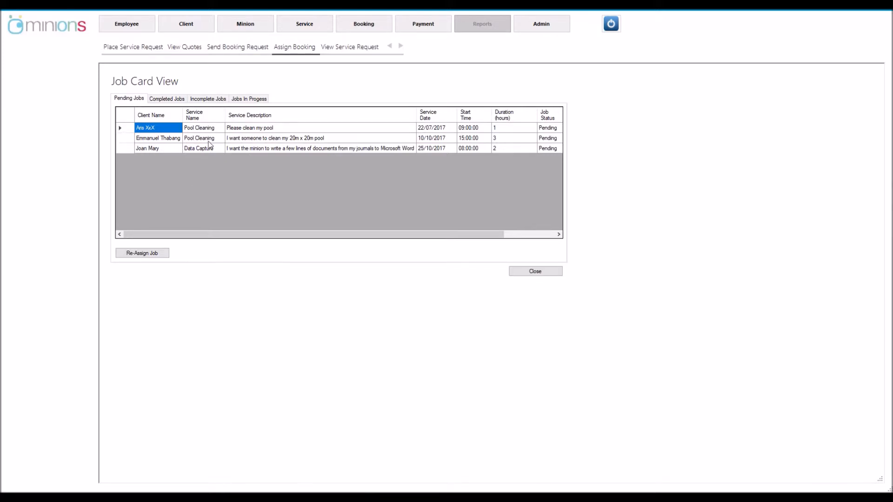
# Open the Job Card for the pending Data Capture job dated 25/10/2017 at 08:00
pyautogui.moveTo(304, 234); pyautogui.dragTo(370, 234)
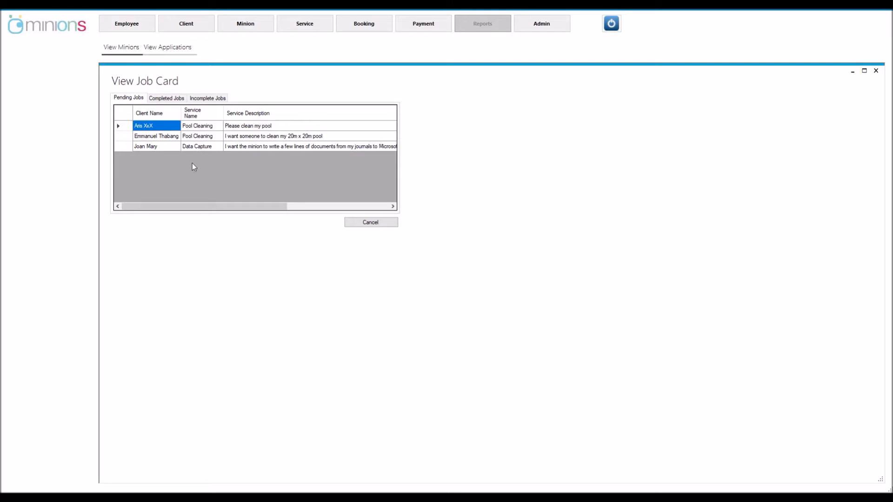
pyautogui.click(145, 146)
pyautogui.doubleClick(145, 146)
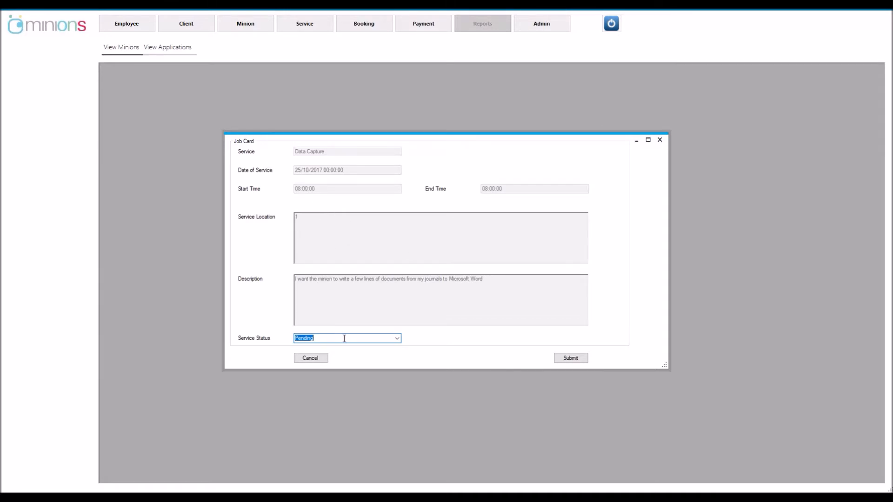
# Change the Data Capture job's service status from Pending to Completed and submit it
pyautogui.click(398, 339)
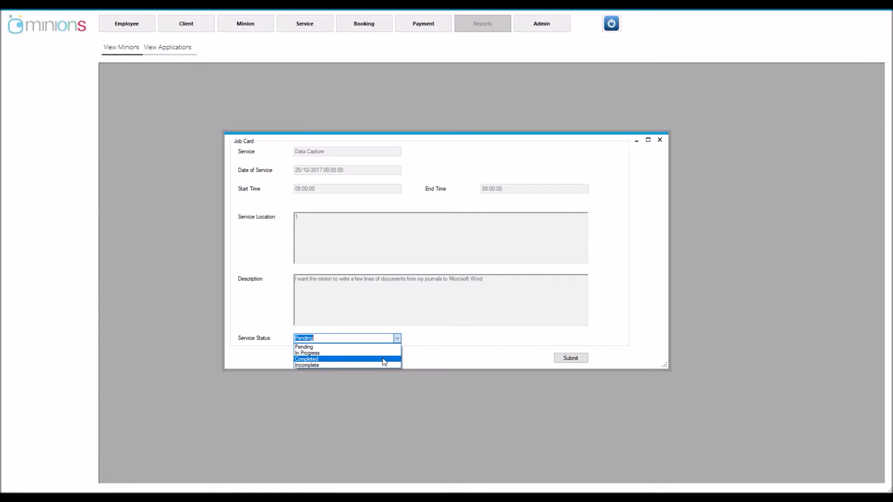
pyautogui.click(384, 359)
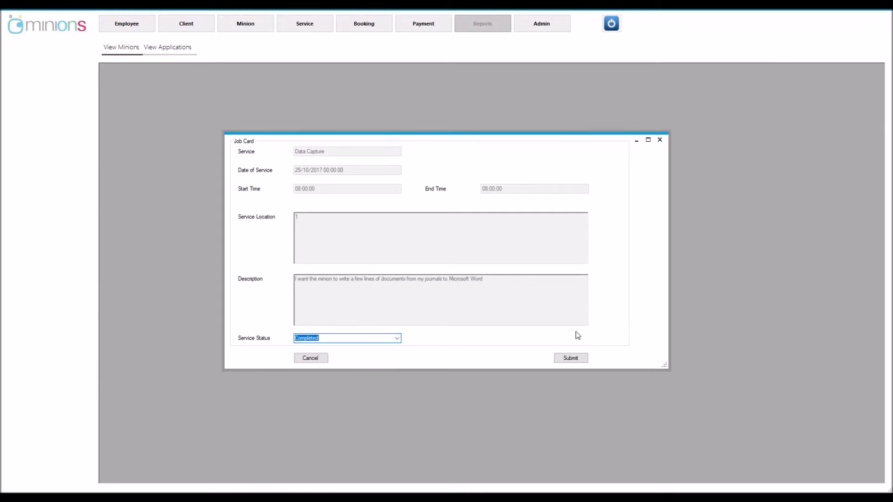
pyautogui.click(571, 359)
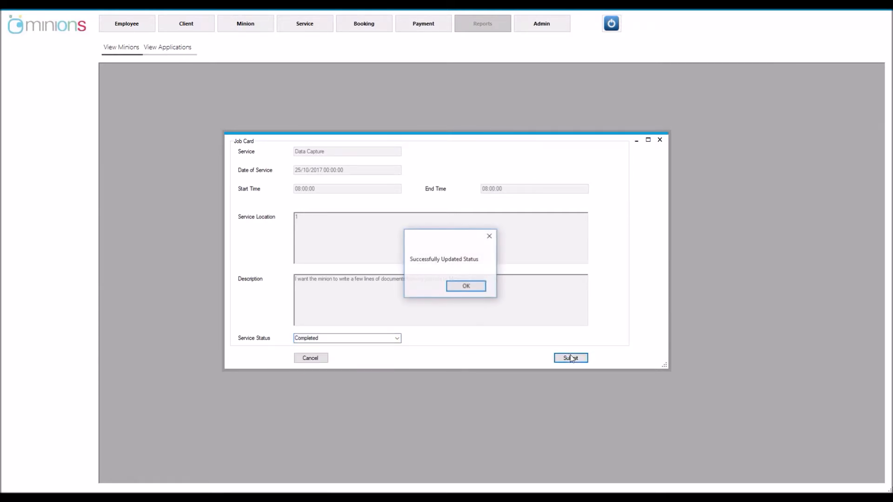
# Acknowledge the status-updated message and select the Data Capture row among the completed jobs
pyautogui.click(465, 287)
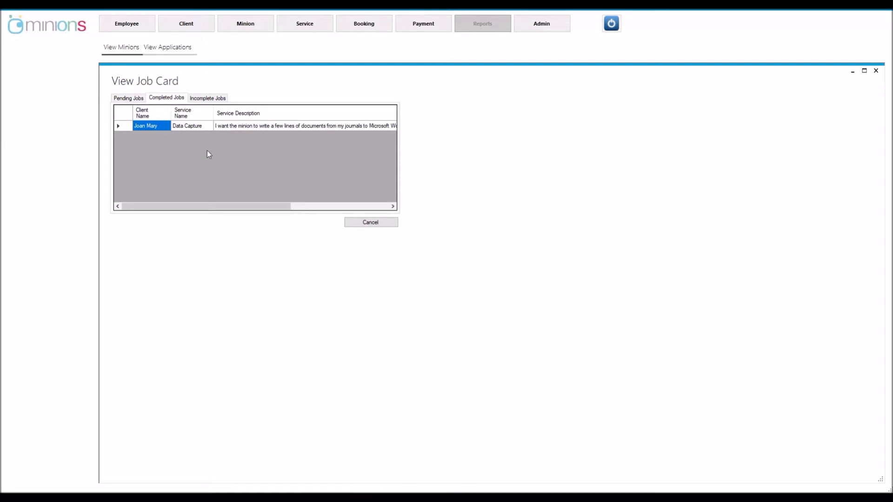
pyautogui.click(124, 126)
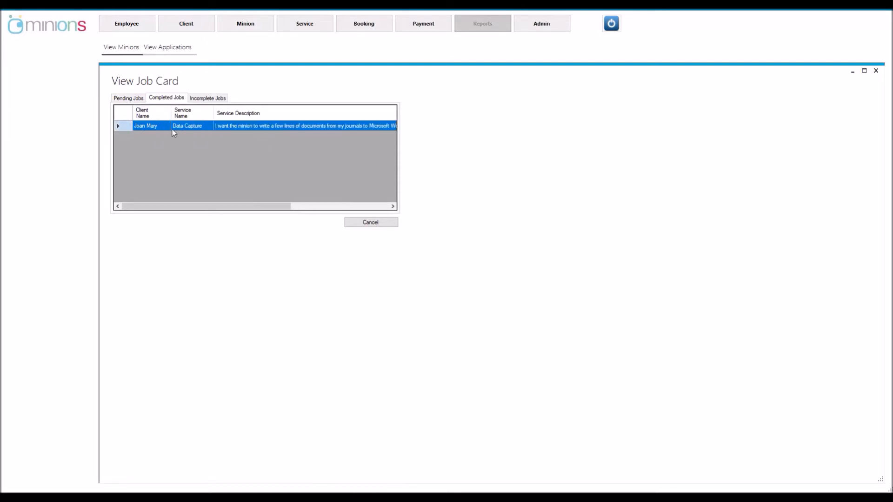
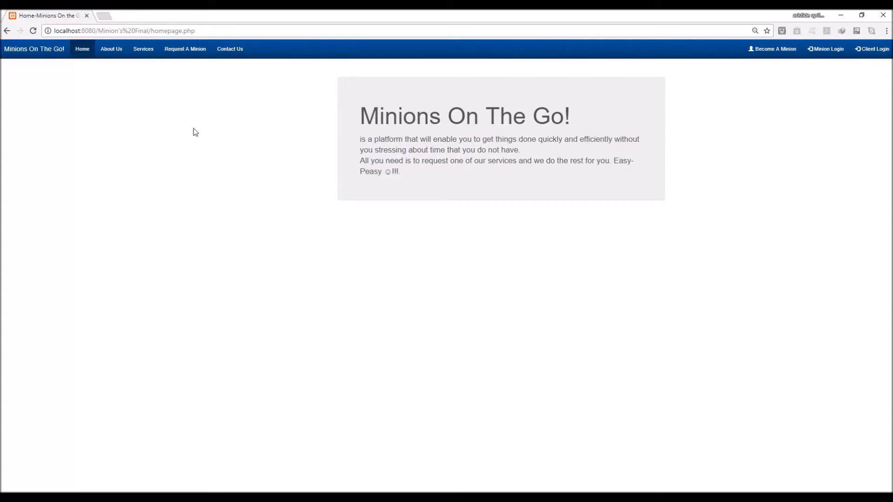
# Select Request A Minion in the top navigation bar to load the client registration form
pyautogui.click(179, 53)
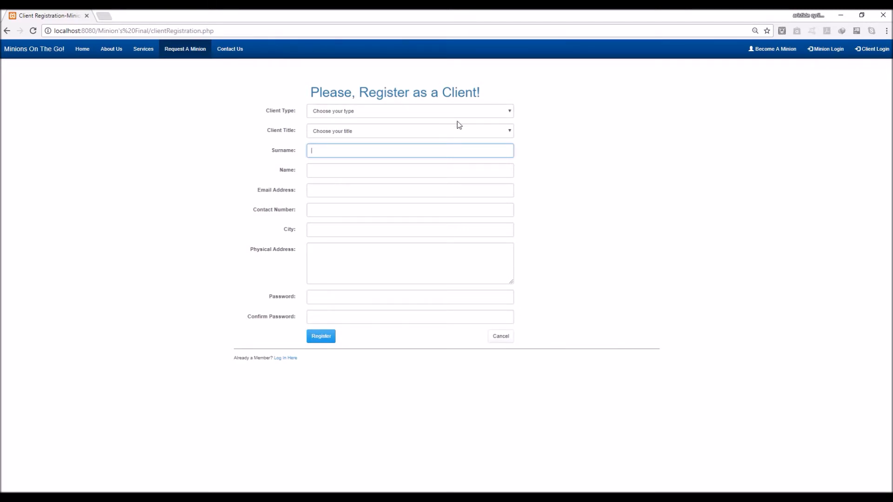
# Set the client type to Personal and the title to Mr
pyautogui.click(487, 113)
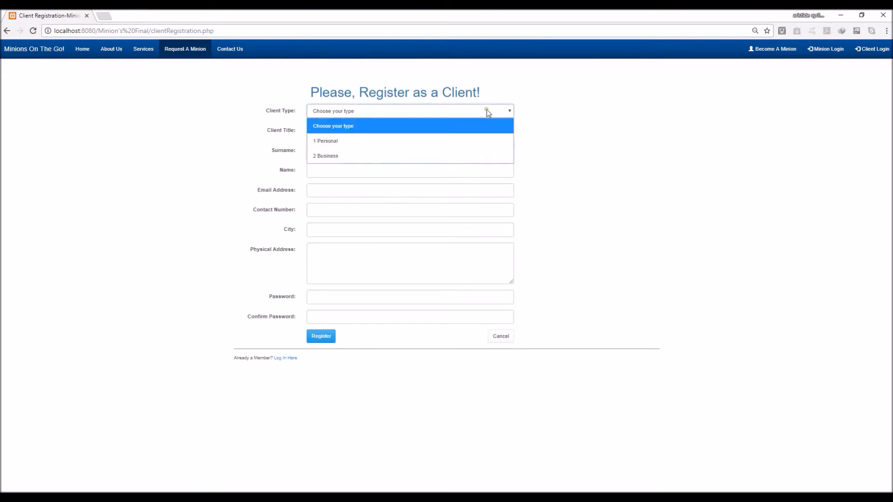
pyautogui.click(467, 143)
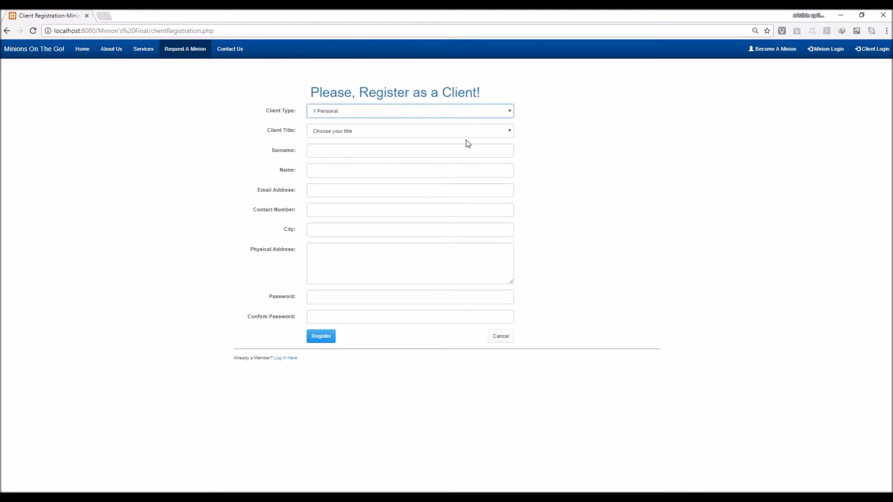
pyautogui.click(469, 132)
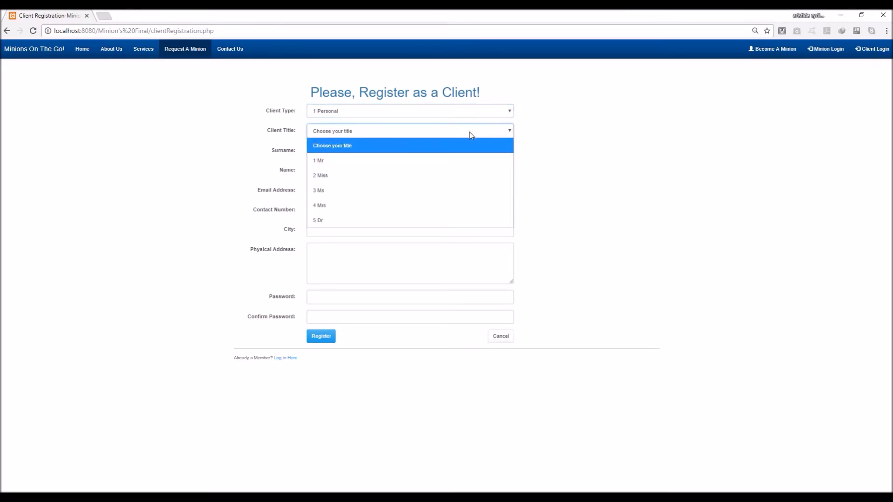
pyautogui.click(438, 163)
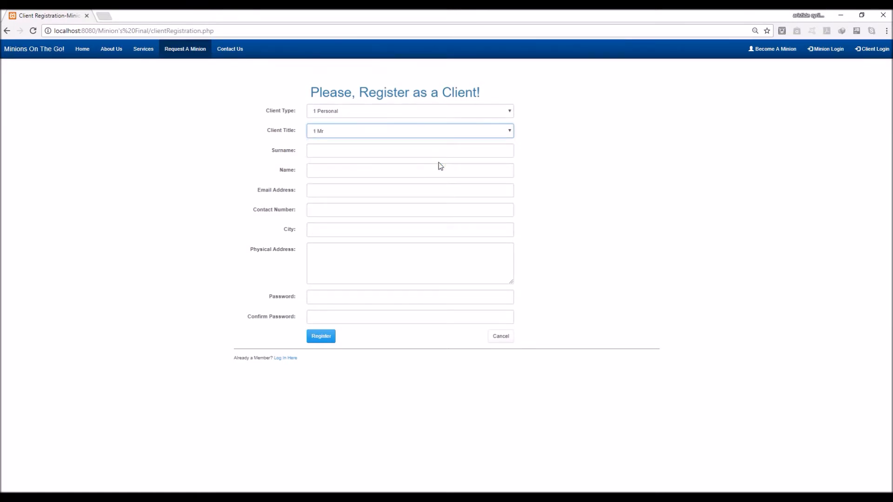
# Fill in the client's surname, name, saved e-mail address and saved contact number
pyautogui.click(443, 151)
pyautogui.write('John')
pyautogui.press('Tab')
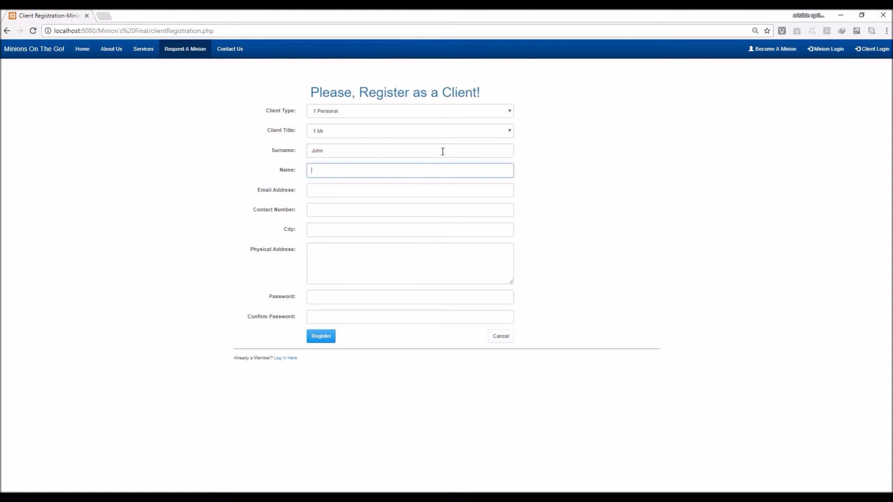
pyautogui.write('Doe')
pyautogui.press('Tab')
pyautogui.write('jo')
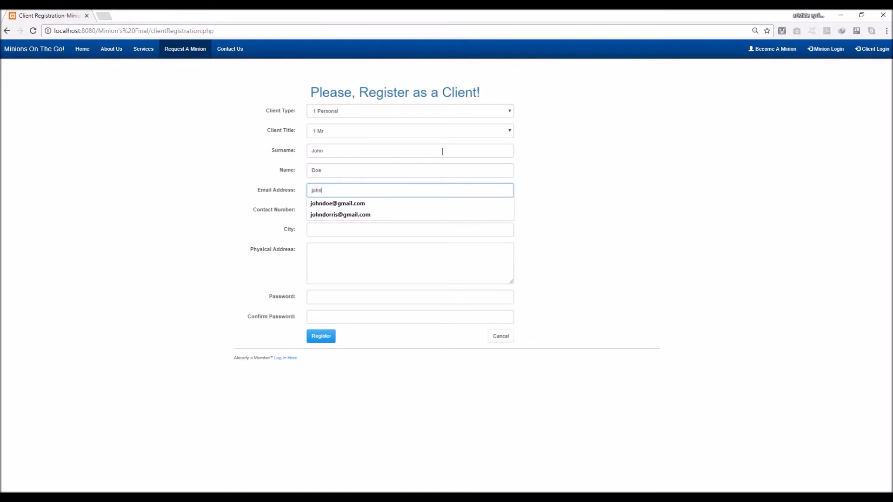
pyautogui.click(388, 203)
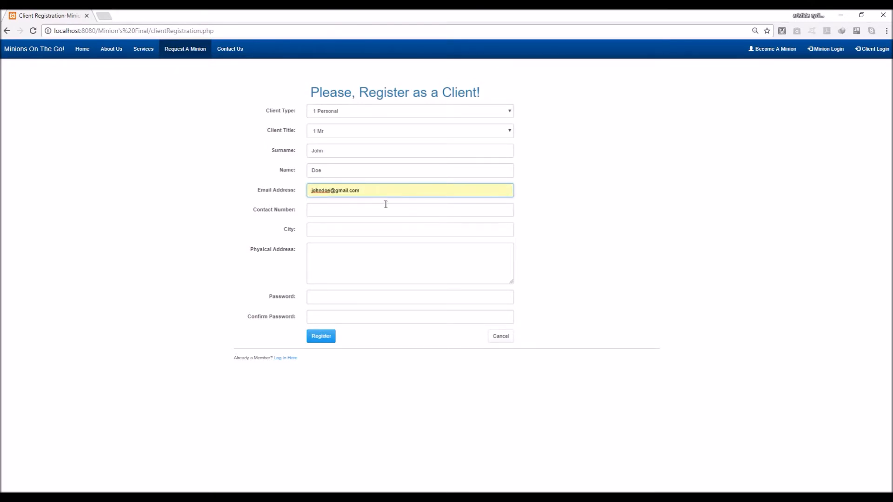
pyautogui.click(382, 211)
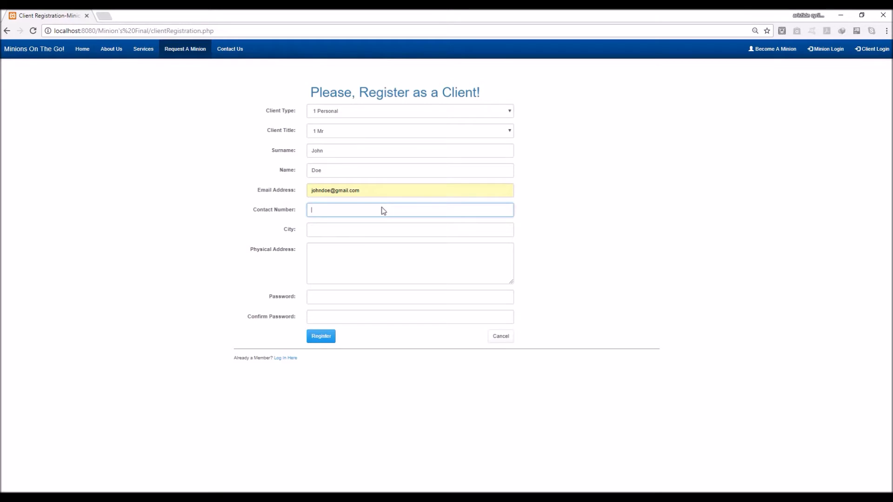
pyautogui.write('07')
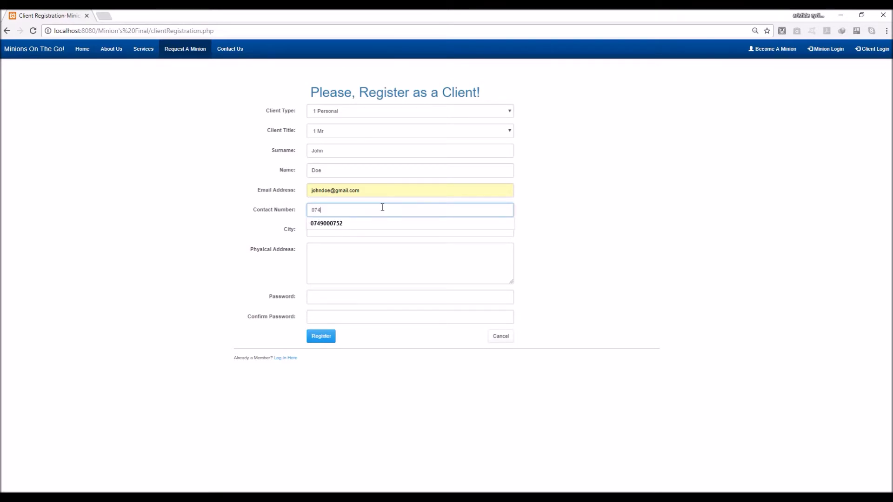
pyautogui.write('4')
pyautogui.click(375, 221)
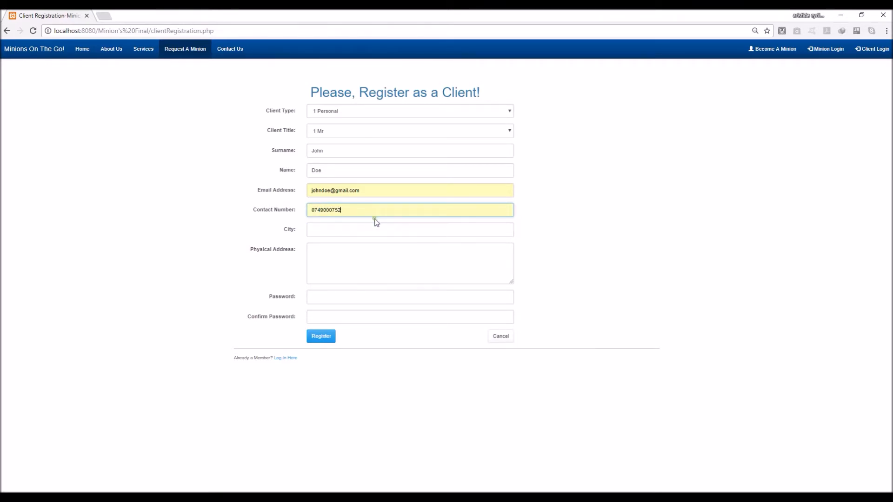
# Set the city to Pretoria and enter the two-line physical address
pyautogui.click(373, 229)
pyautogui.write('Pretoria')
pyautogui.press('Tab')
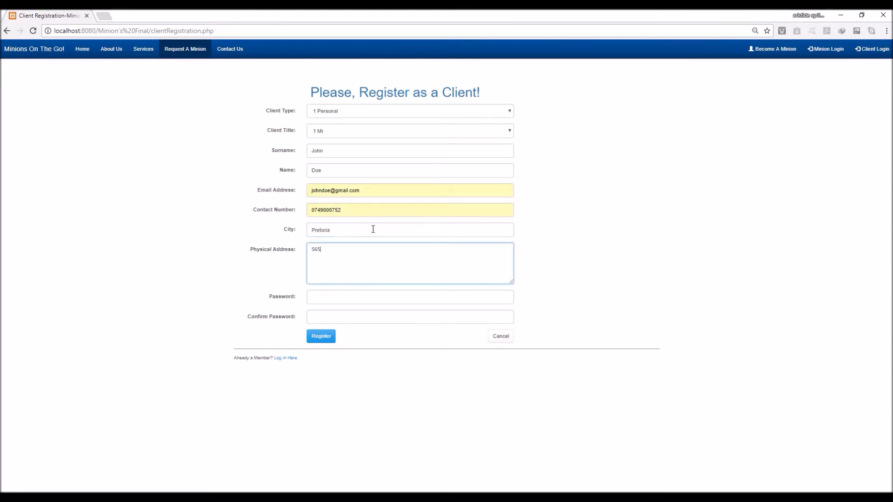
pyautogui.press('Tab')
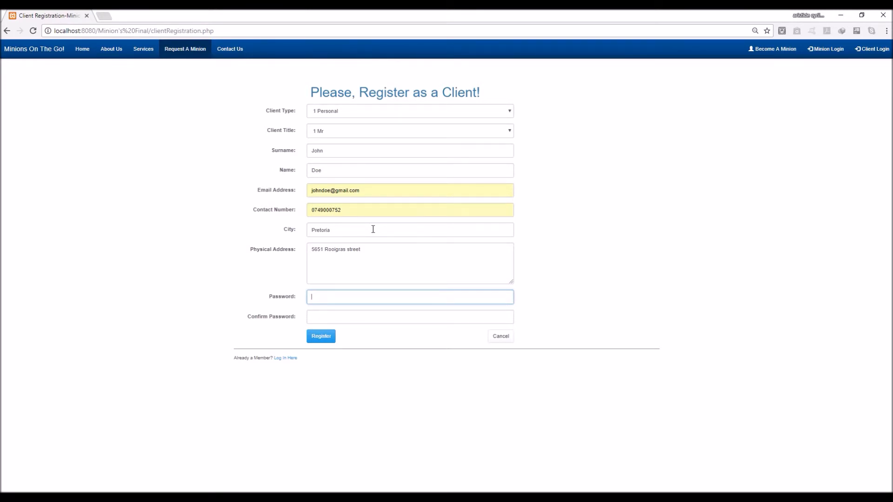
pyautogui.click(357, 258)
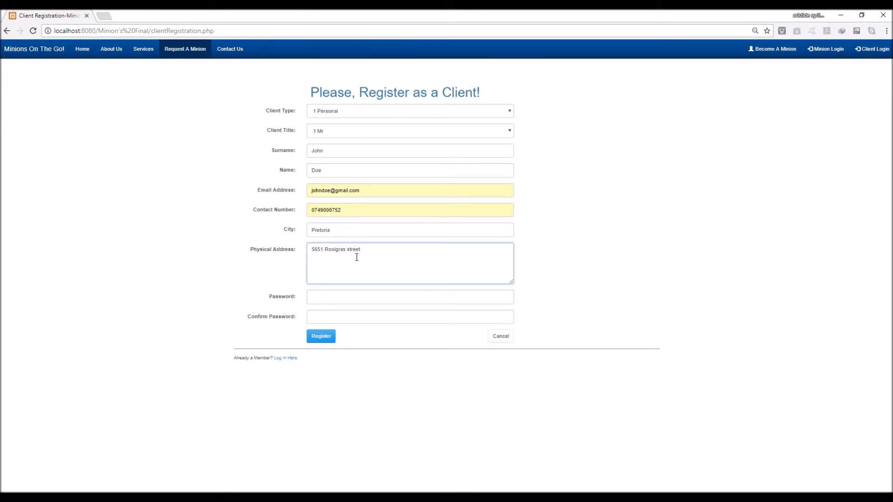
pyautogui.click(370, 253)
pyautogui.press('Return')
pyautogui.write('wA')
pyautogui.write('Waterg')
pyautogui.write('len')
# Enter the account password and its confirmation, then submit the registration
pyautogui.click(366, 295)
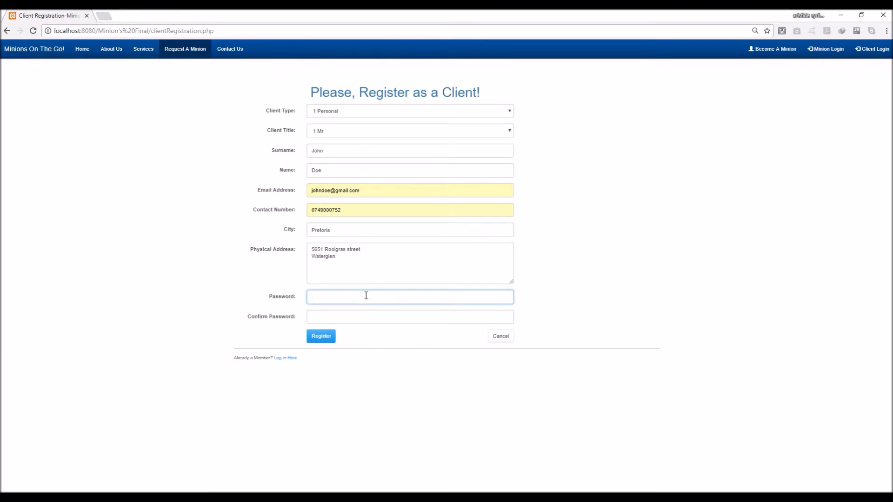
pyautogui.write('123456')
pyautogui.press('Tab')
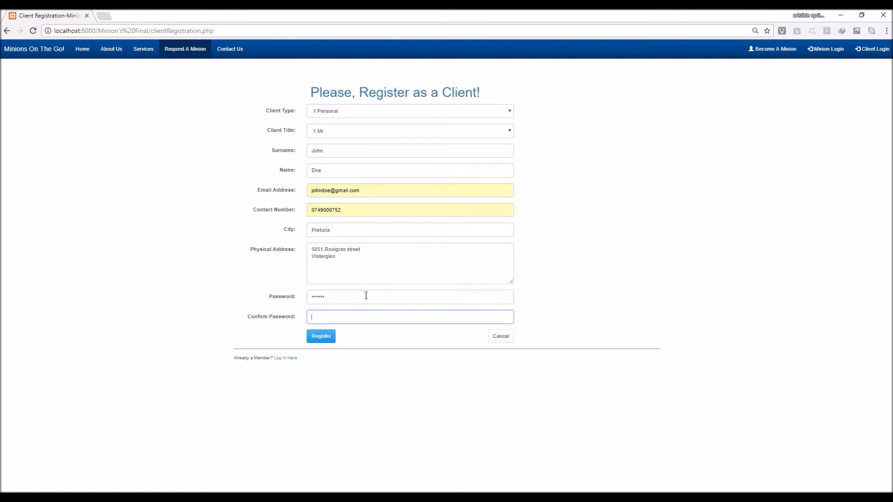
pyautogui.write('1234567')
pyautogui.click(325, 343)
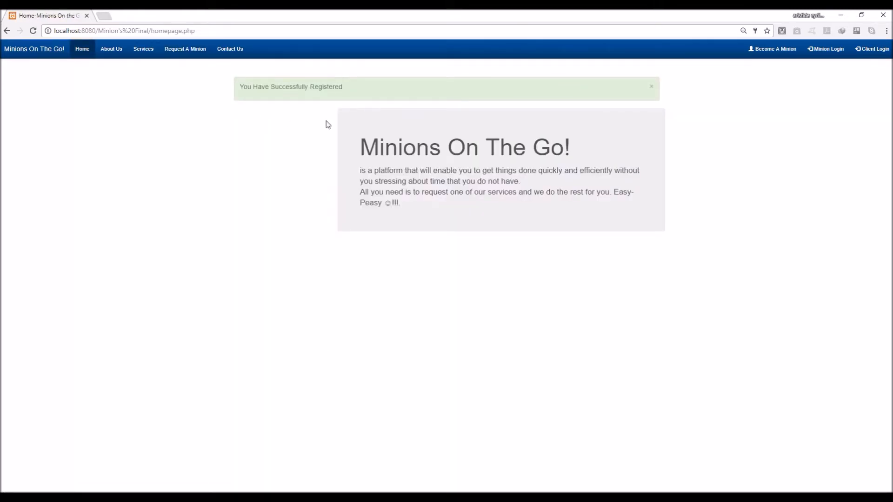
# Close the green 'You Have Successfully Registered' alert
pyautogui.click(651, 89)
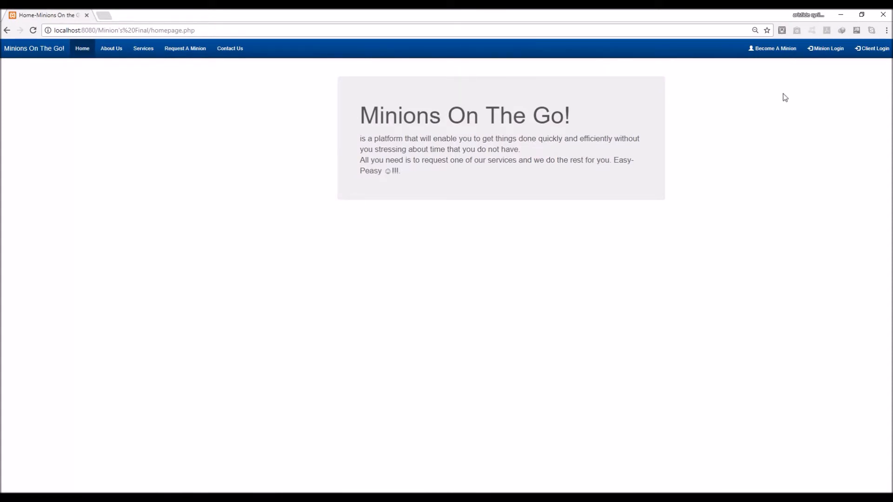
# Log in on the Client Login page with the new client's e-mail and password
pyautogui.click(870, 49)
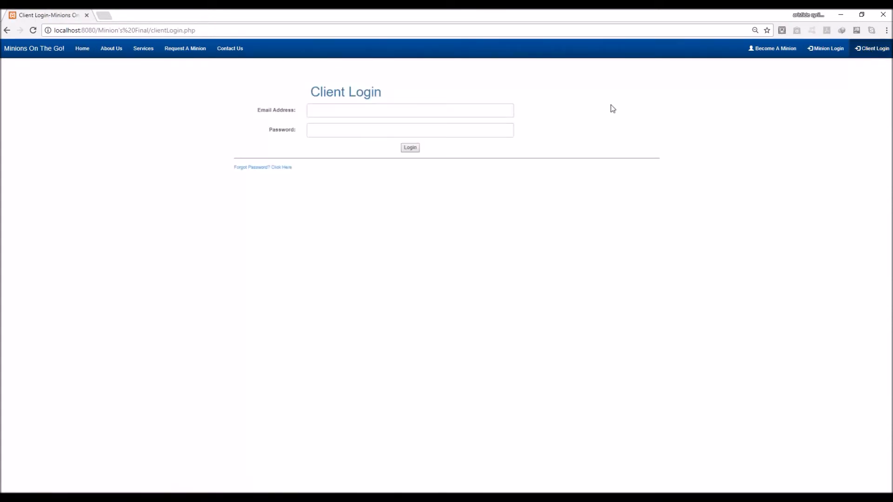
pyautogui.click(458, 105)
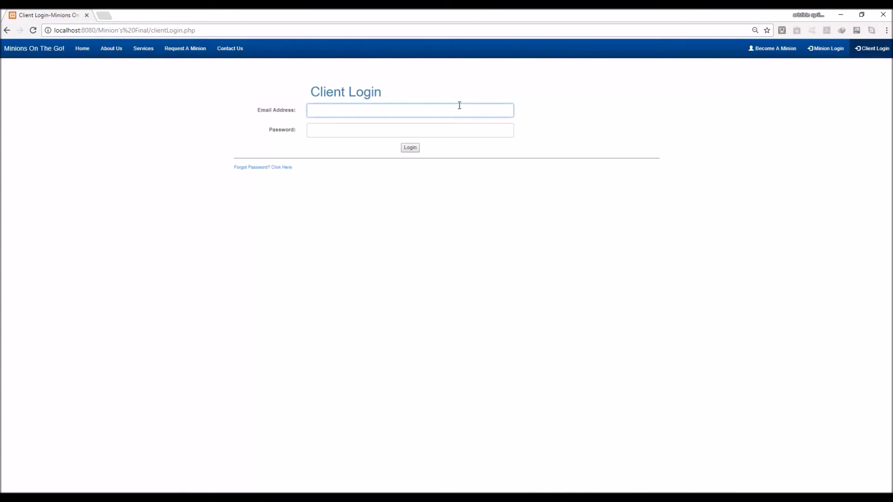
pyautogui.press('Tab')
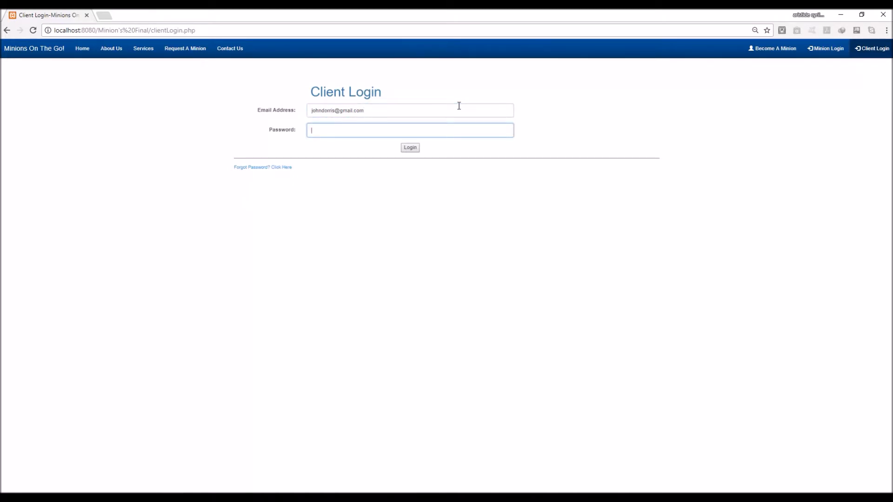
pyautogui.write('******')
pyautogui.press('Return')
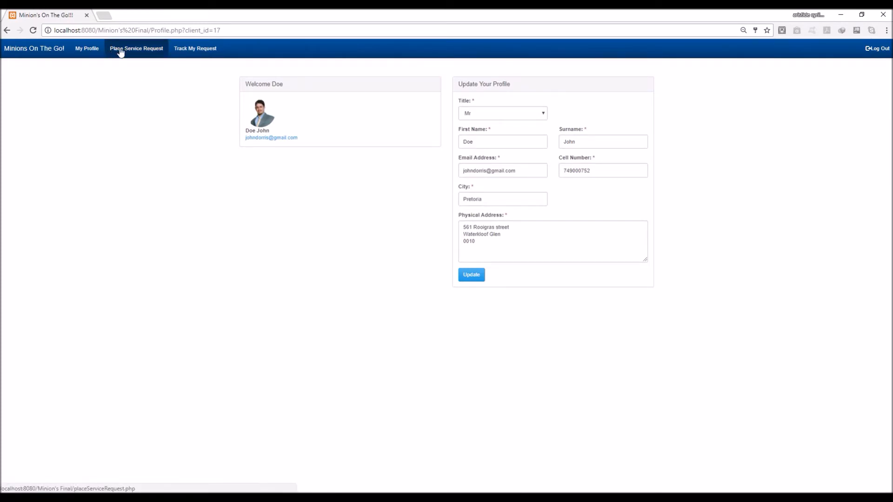
# Start a new service request with category Household and service Pool Cleaning
pyautogui.click(135, 54)
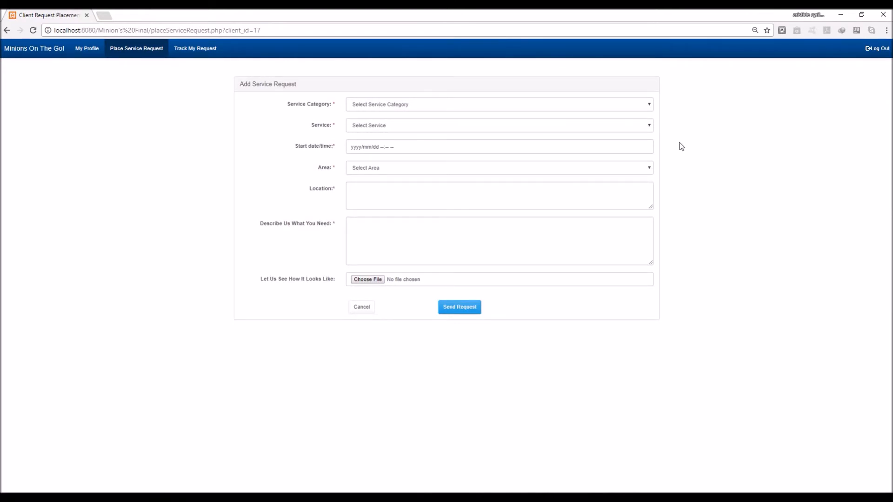
pyautogui.click(632, 108)
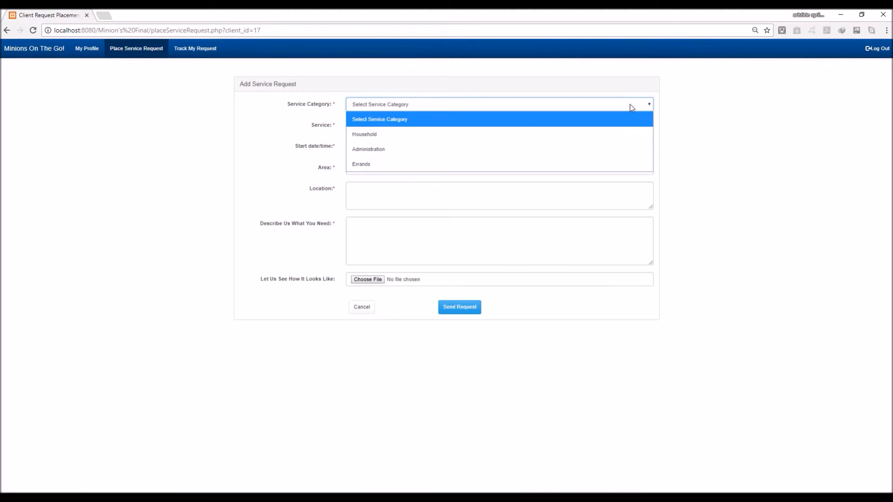
pyautogui.click(598, 135)
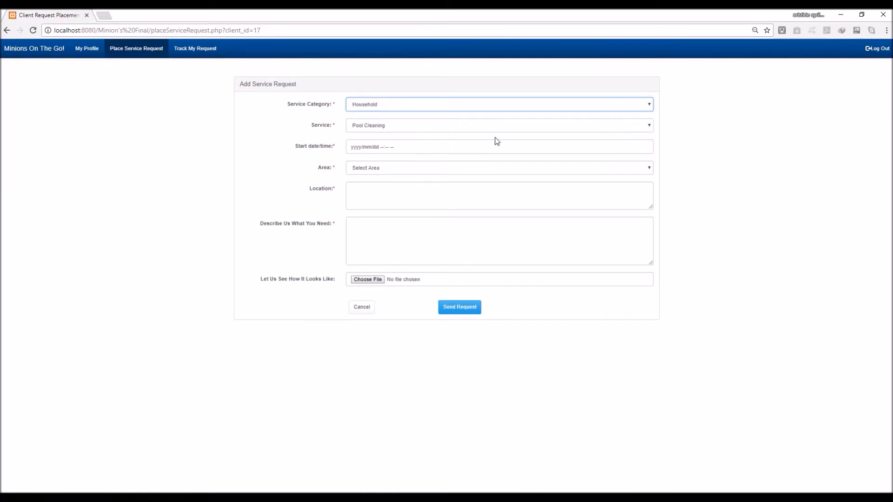
pyautogui.click(536, 127)
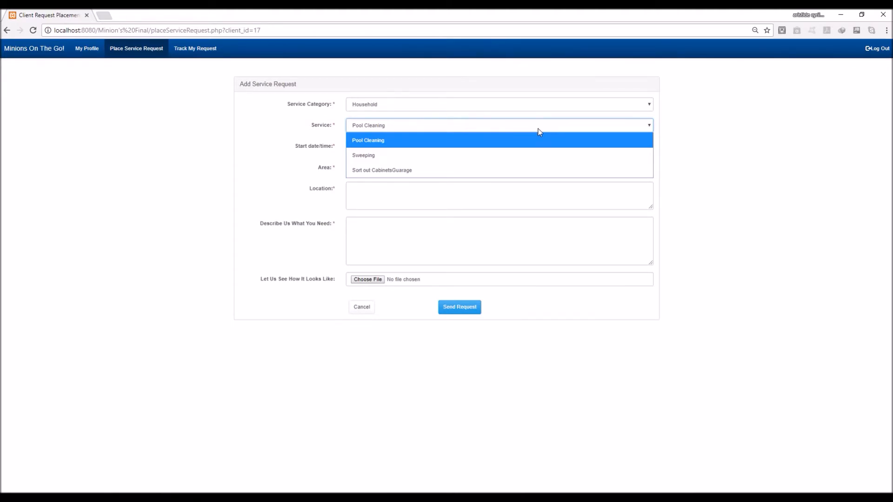
pyautogui.click(535, 141)
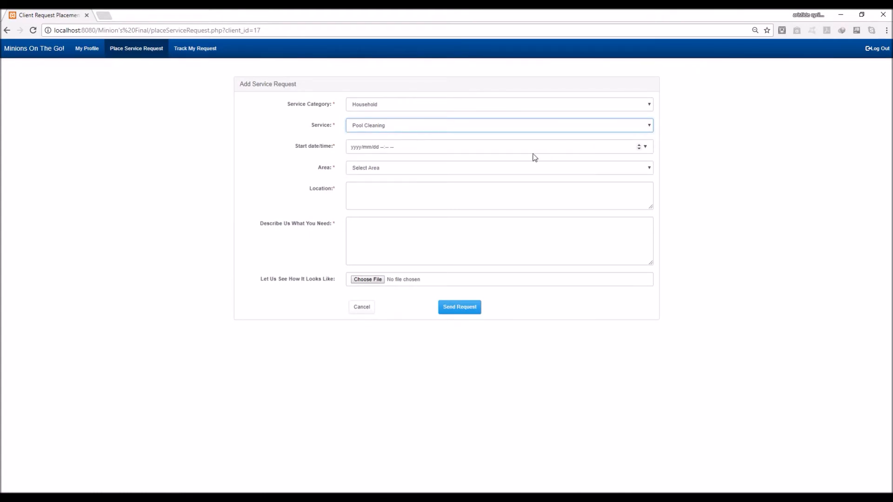
# Set the request's start date to 26 October 2017
pyautogui.click(645, 148)
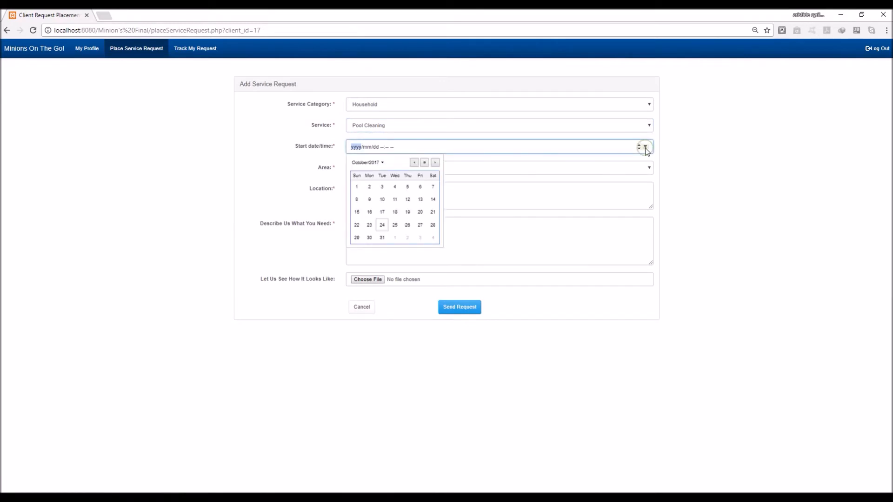
pyautogui.click(407, 226)
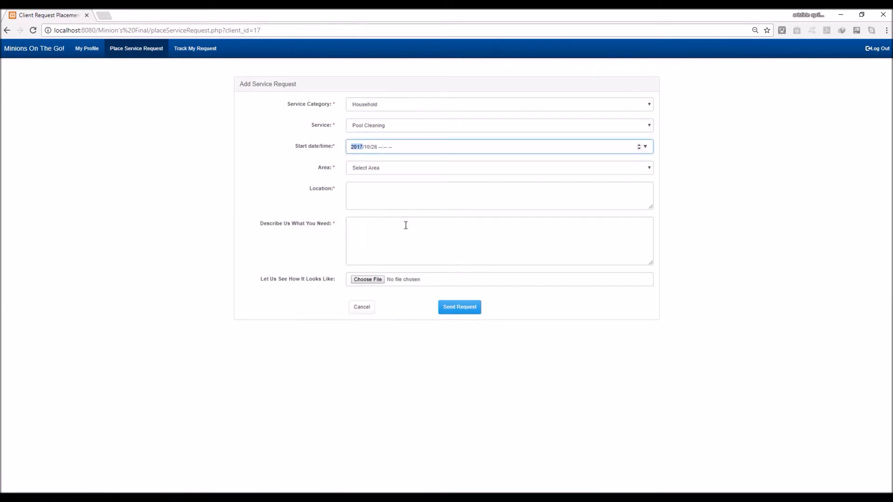
pyautogui.click(380, 147)
# Set the start time to 10:00 AM, the area to Pretoria, and enter the service address
pyautogui.write('1000a')
pyautogui.click(472, 172)
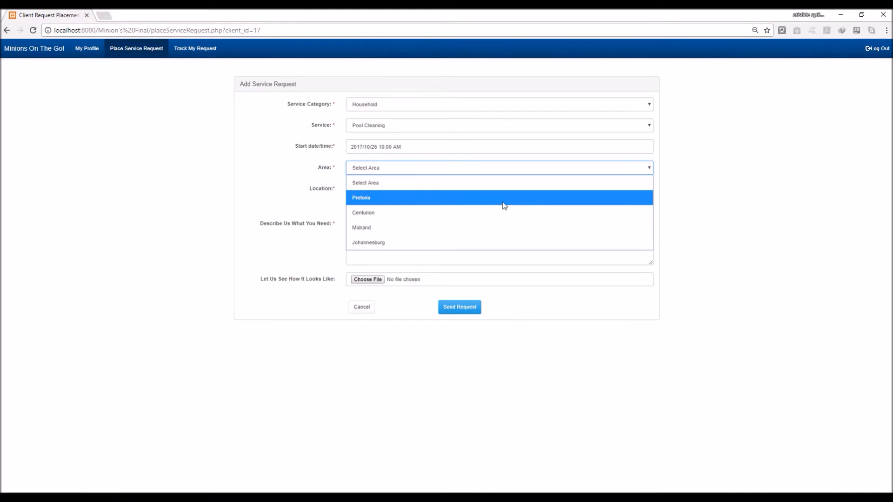
pyautogui.click(504, 205)
pyautogui.click(503, 201)
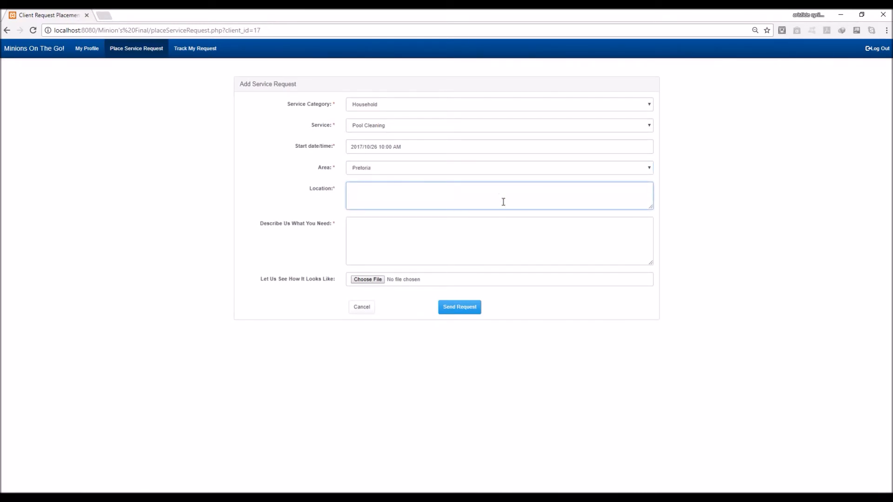
# Describe the job: clean a pool unused since January, necessary items provided, 'Thank You'
pyautogui.click(476, 248)
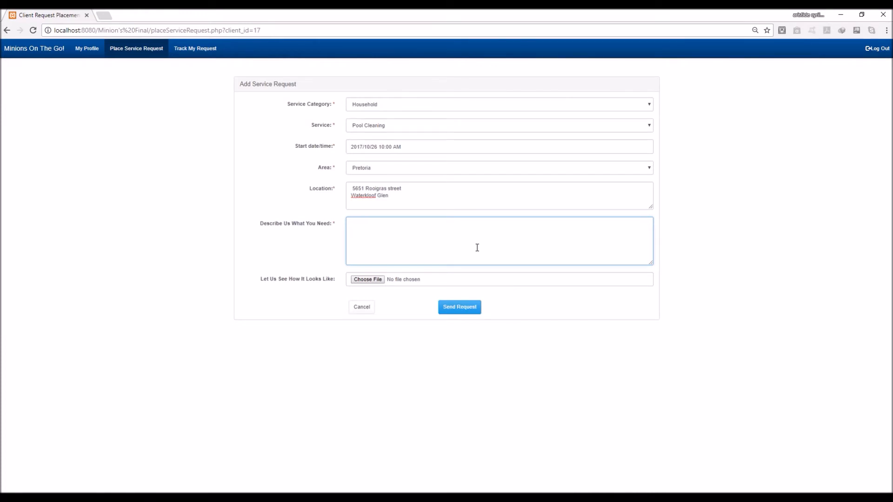
pyautogui.write('would')
pyautogui.write(' like t')
pyautogui.write('someone to c')
pyautogui.write('lean my o')
pyautogui.write('ol')
pyautogui.write('po')
pyautogui.write(', that ')
pyautogui.write('has ')
pyautogui.write('not be')
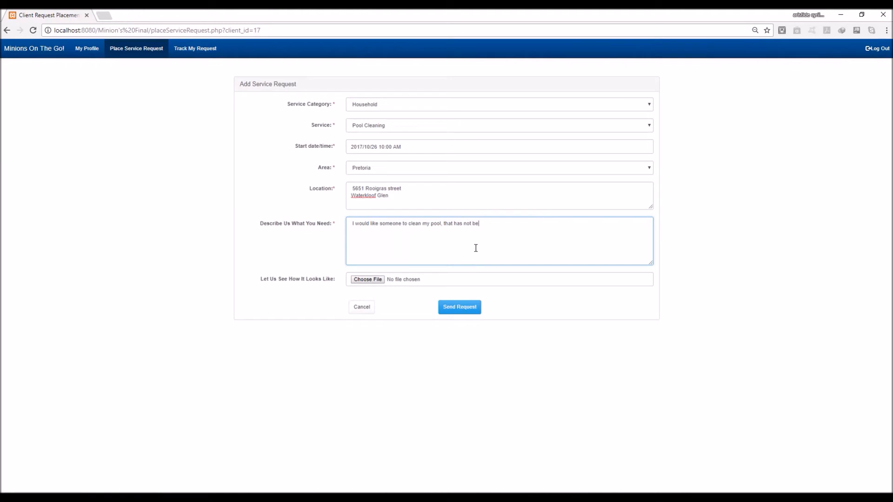
pyautogui.write('en cleaned since Janua')
pyautogui.write('will provide the ')
pyautogui.write('eecessary i')
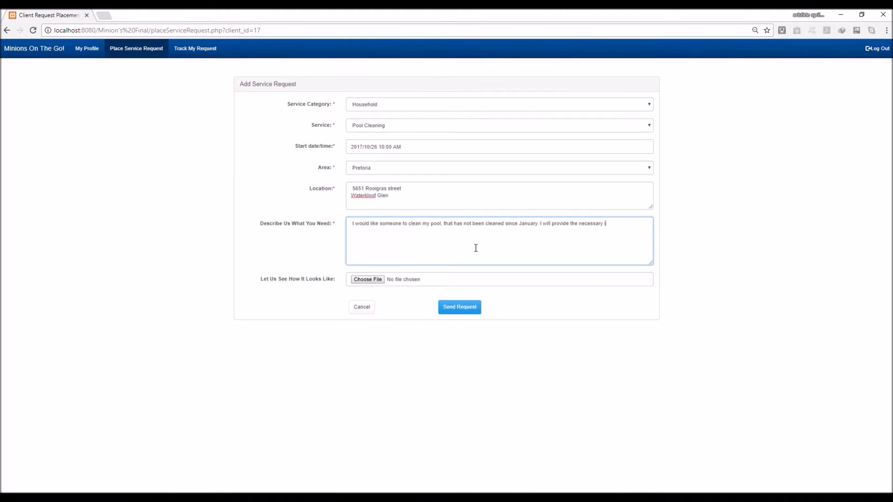
pyautogui.write('tems. ')
pyautogui.write('Thank ')
pyautogui.write('You')
# Attach IMG_0011 from Pictures > backup iphone, send the request, and dismiss the confirmation
pyautogui.click(455, 278)
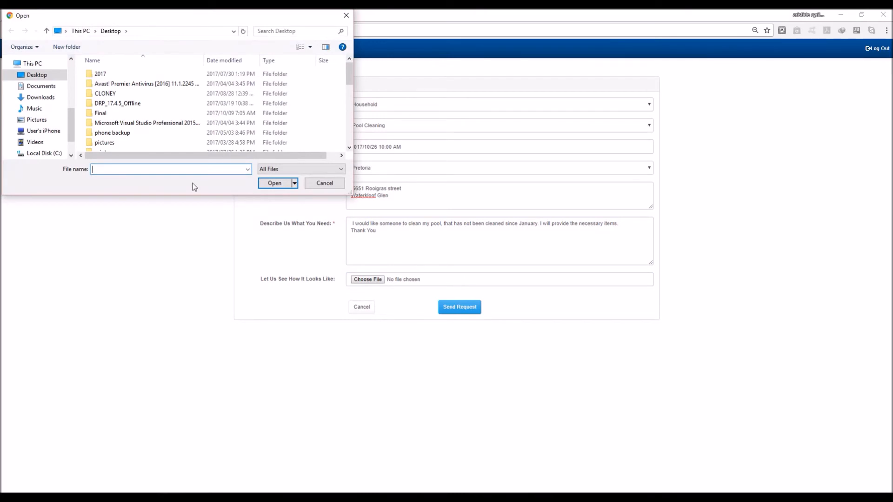
pyautogui.click(50, 121)
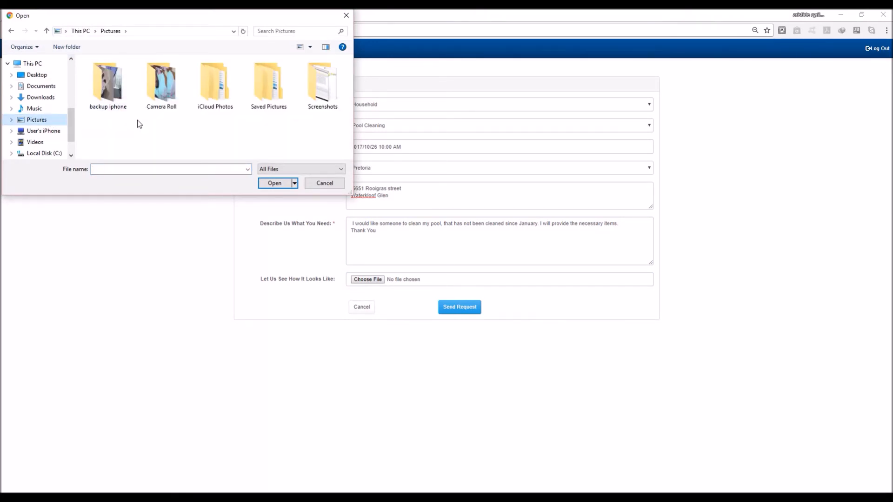
pyautogui.doubleClick(124, 96)
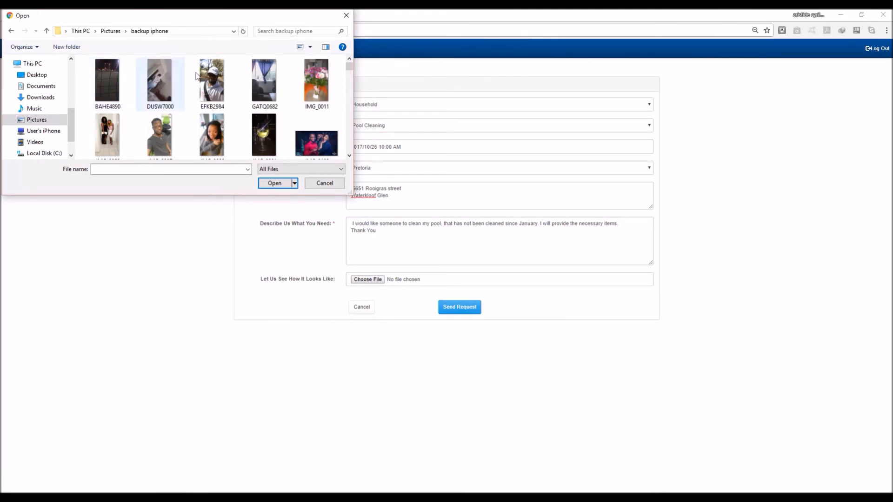
pyautogui.click(318, 87)
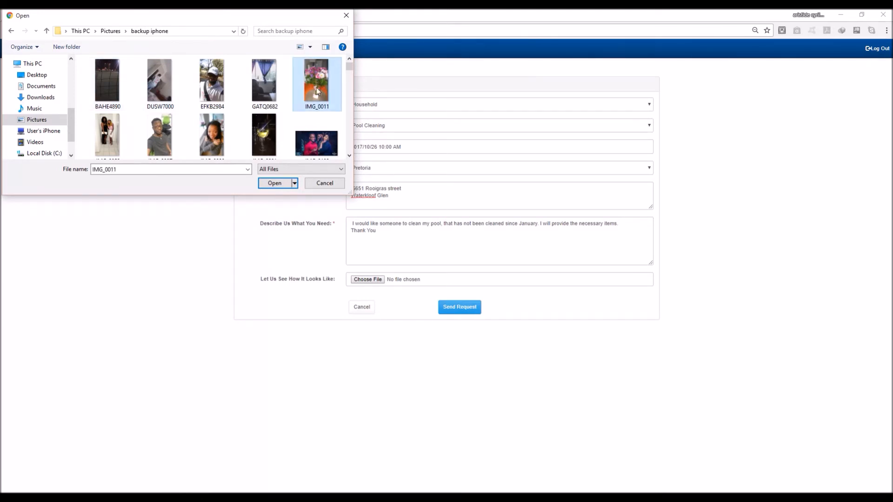
pyautogui.click(275, 184)
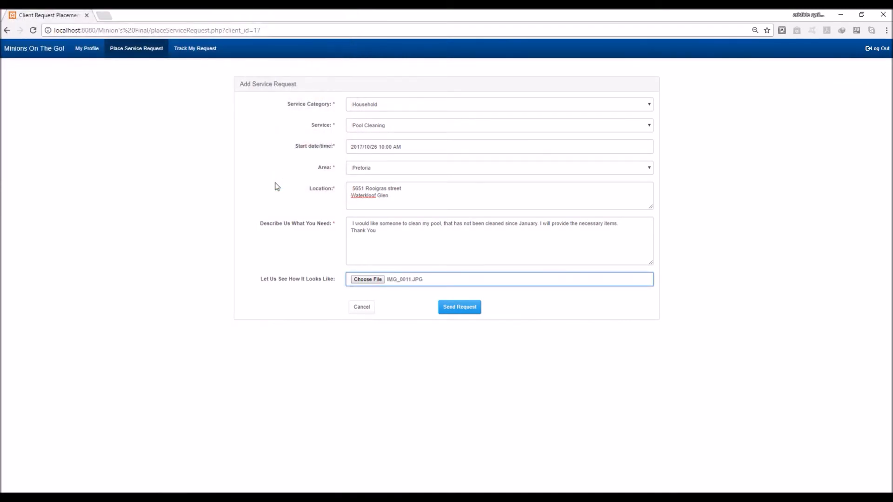
pyautogui.click(457, 312)
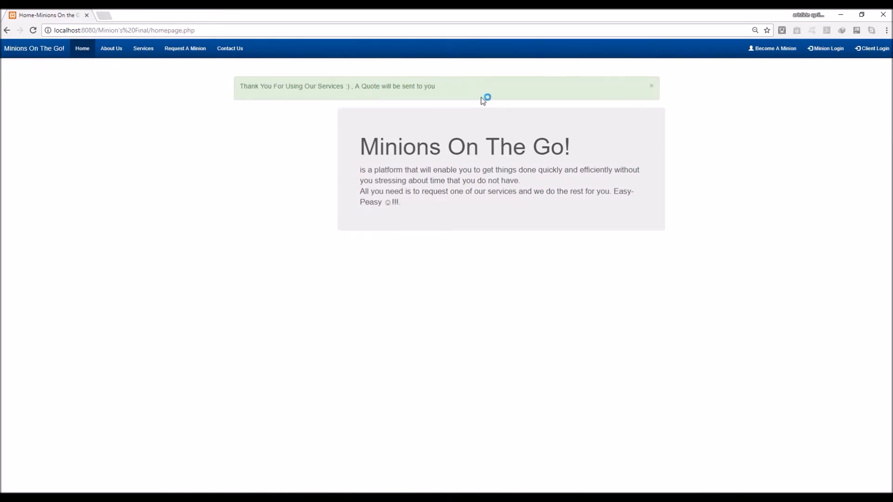
pyautogui.click(651, 88)
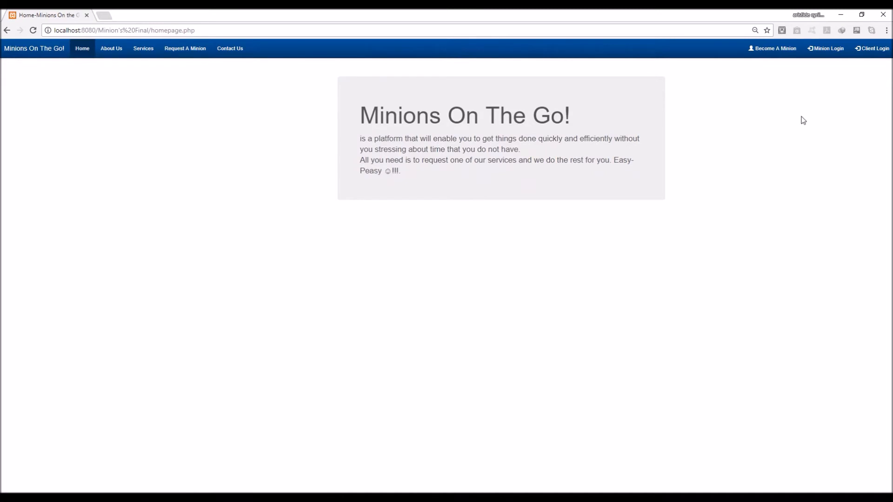
# Attempt a client login with a mistyped e-mail and the password
pyautogui.click(875, 55)
pyautogui.click(438, 108)
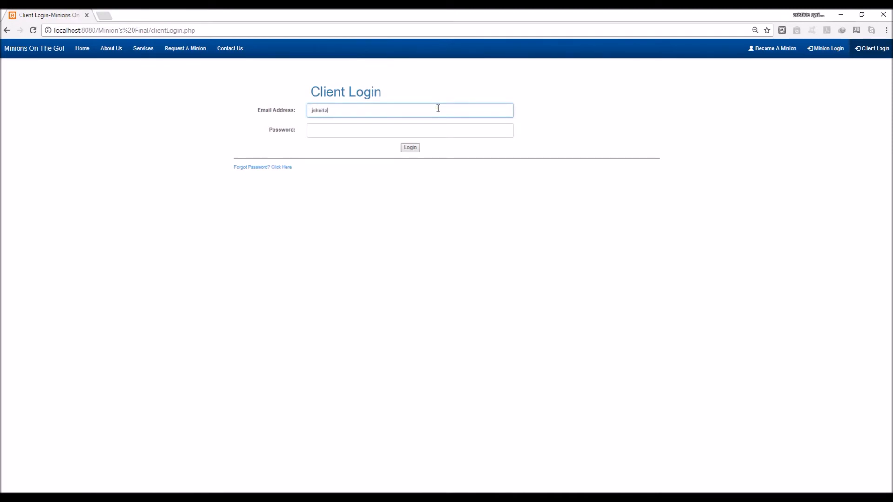
pyautogui.press('Tab')
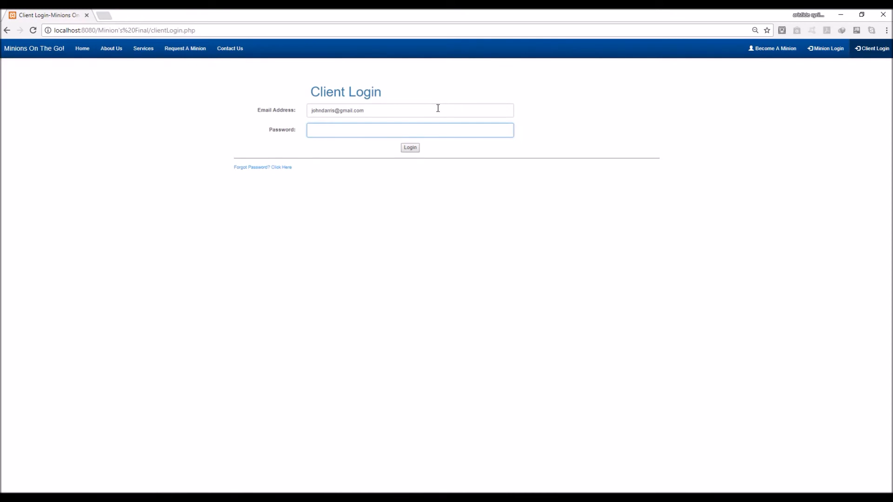
pyautogui.write('••••••')
pyautogui.press('Return')
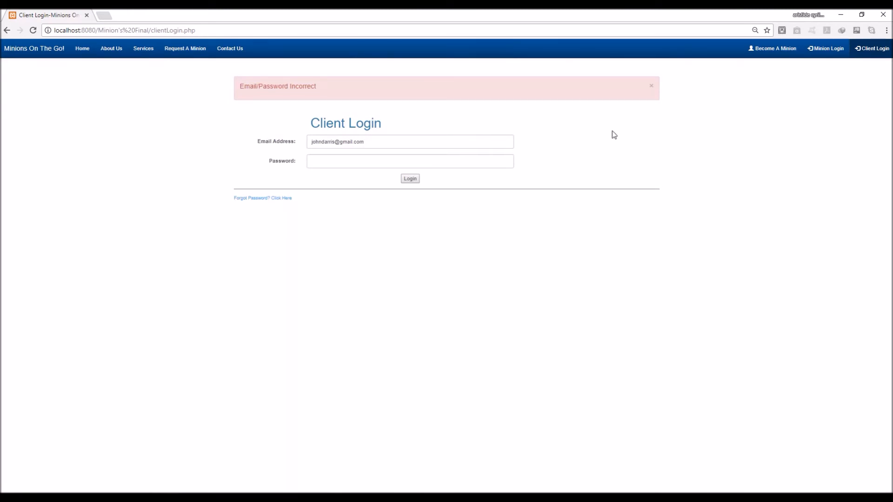
# Dismiss the login warning and retry with the password re-entered
pyautogui.click(651, 85)
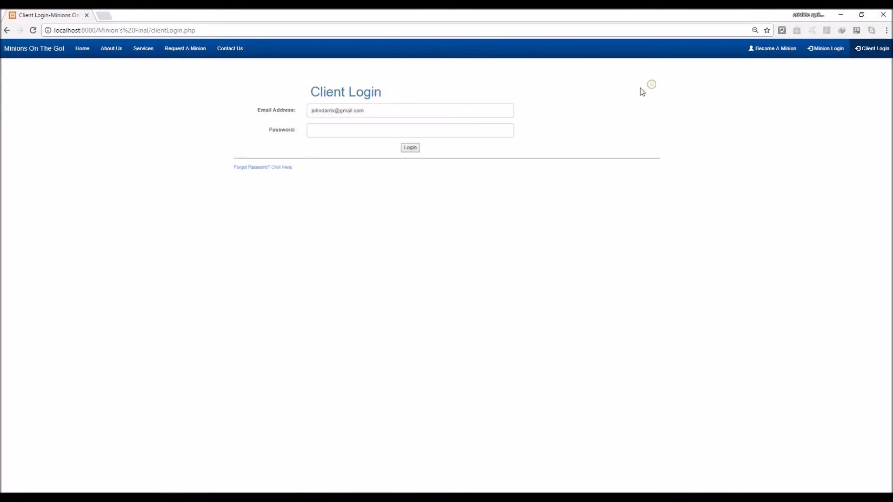
pyautogui.click(489, 128)
pyautogui.write('•••••••')
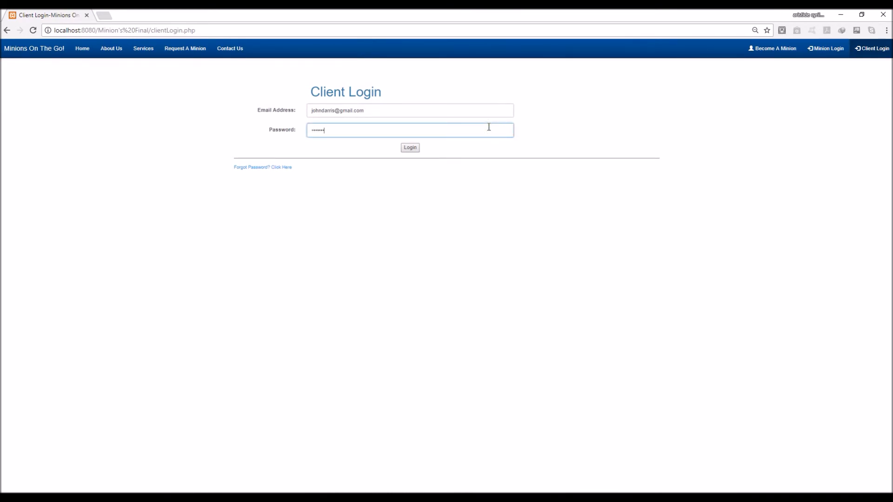
pyautogui.press('Return')
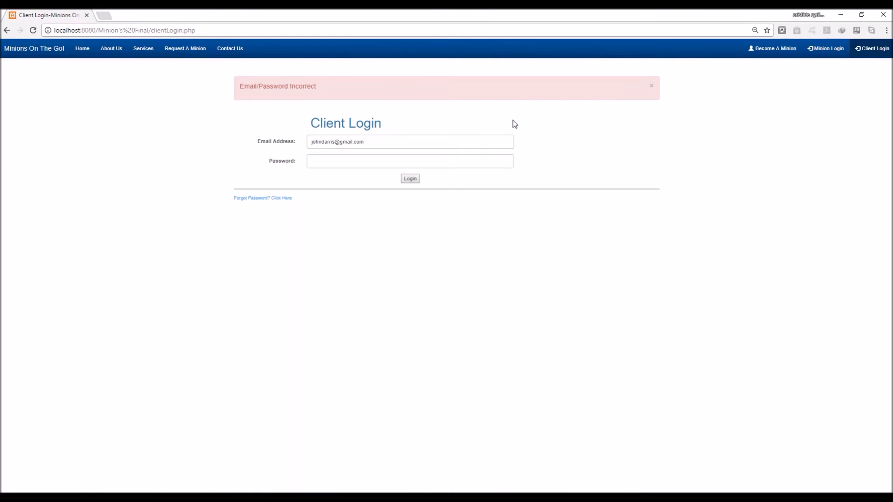
# Fix the e-mail typo, re-enter the password and sign in successfully
pyautogui.click(327, 143)
pyautogui.press('BackSpace')
pyautogui.write('o')
pyautogui.click(345, 159)
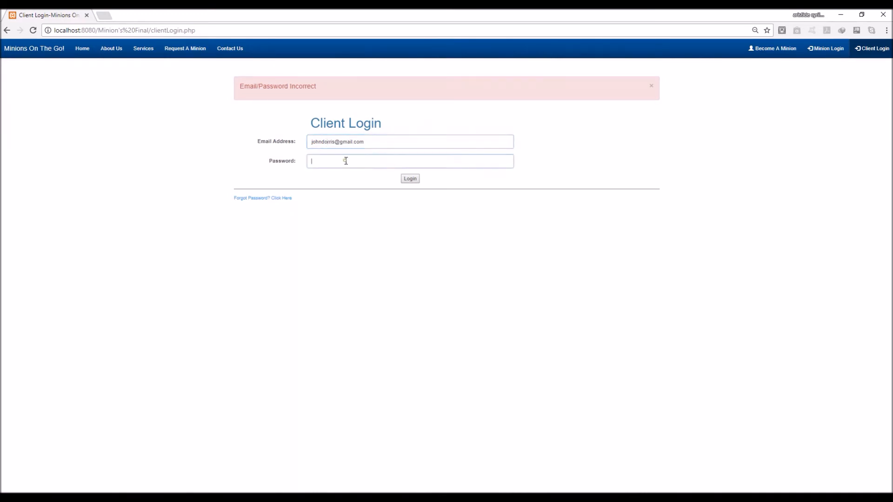
pyautogui.write('••••••')
pyautogui.press('Return')
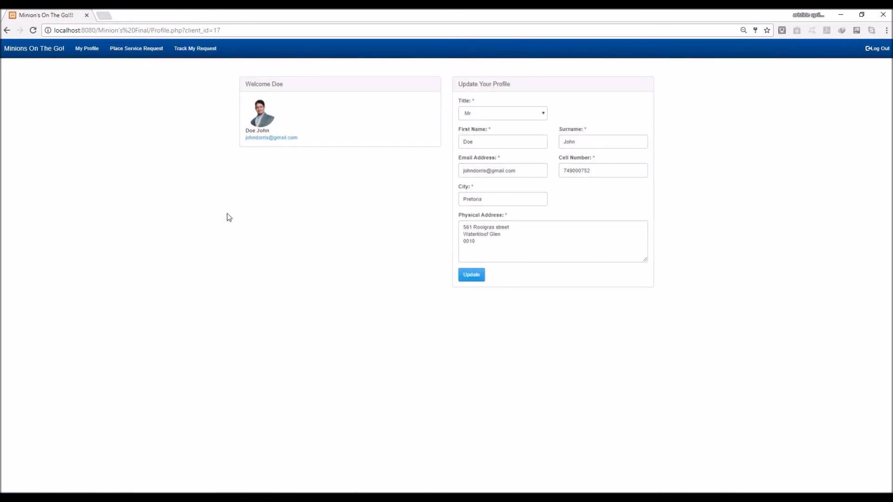
# Check the service requests list showing the pool-cleaning request as Pending, then log out
pyautogui.click(198, 51)
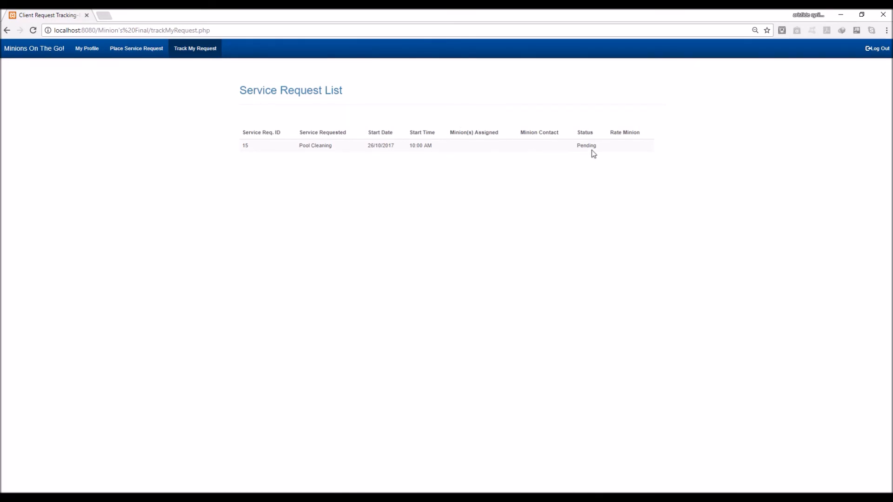
pyautogui.click(875, 52)
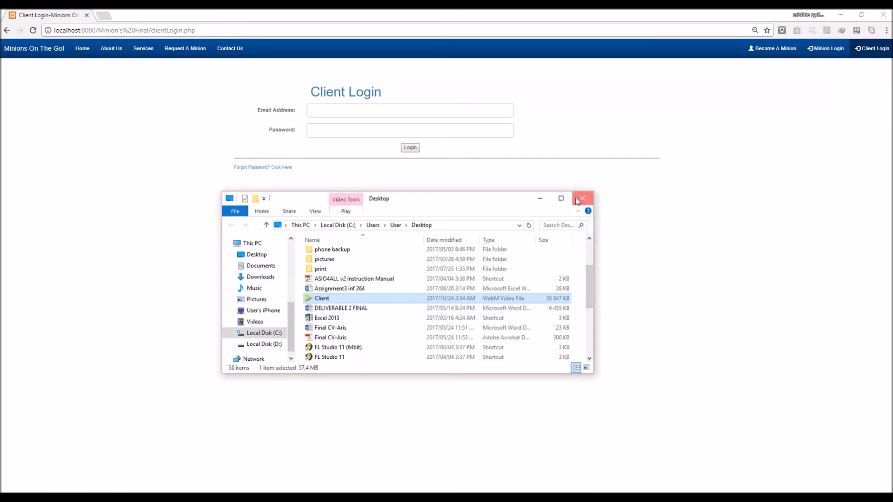
# Close File Explorer, return Home and load the Become A Minion application form
pyautogui.click(578, 198)
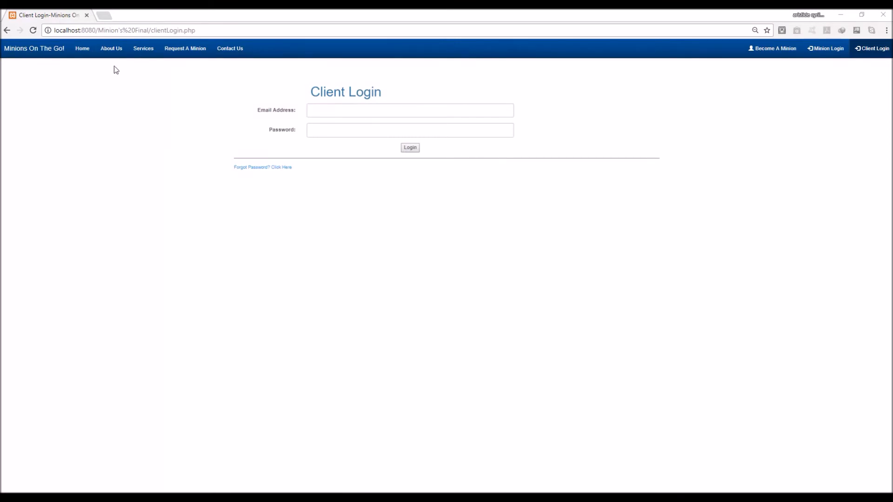
pyautogui.click(84, 50)
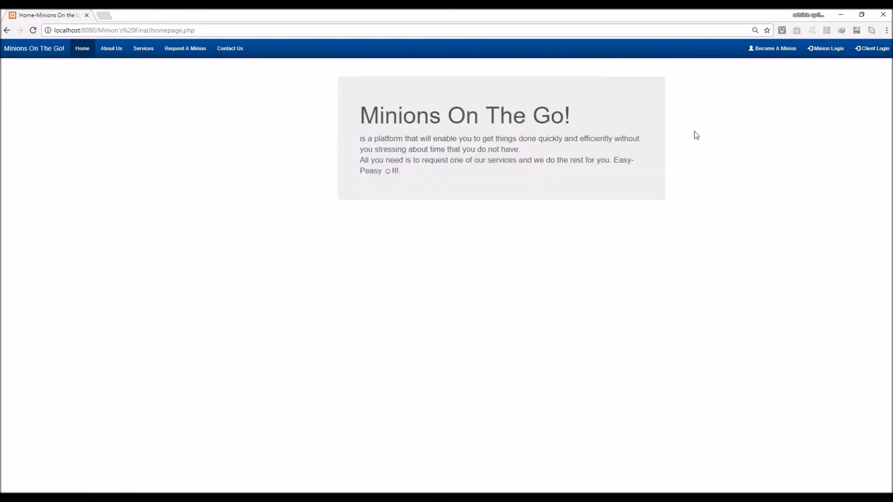
pyautogui.click(775, 52)
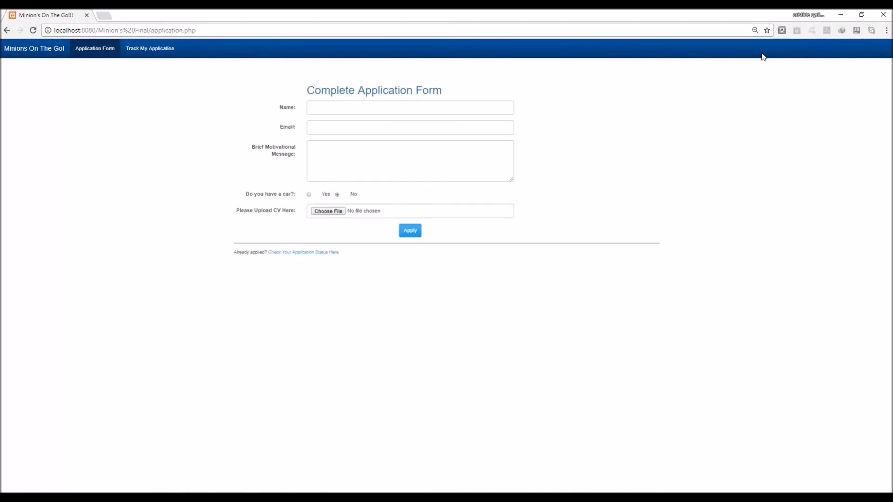
pyautogui.click(465, 107)
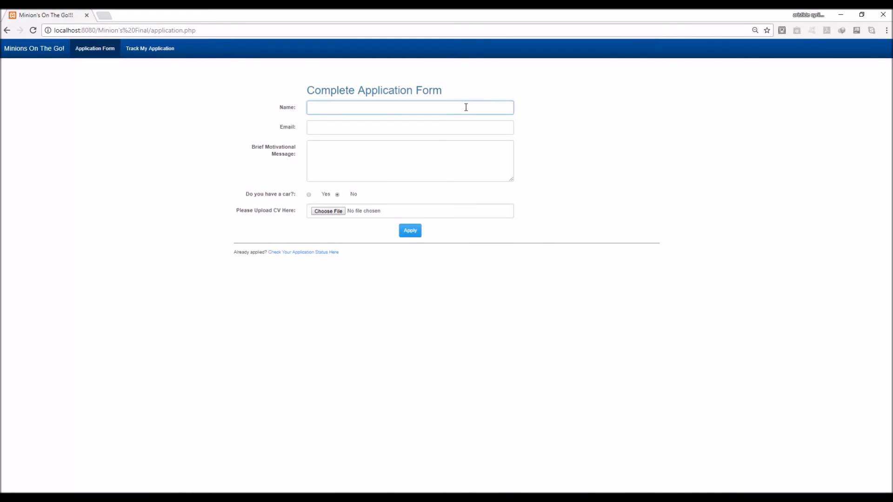
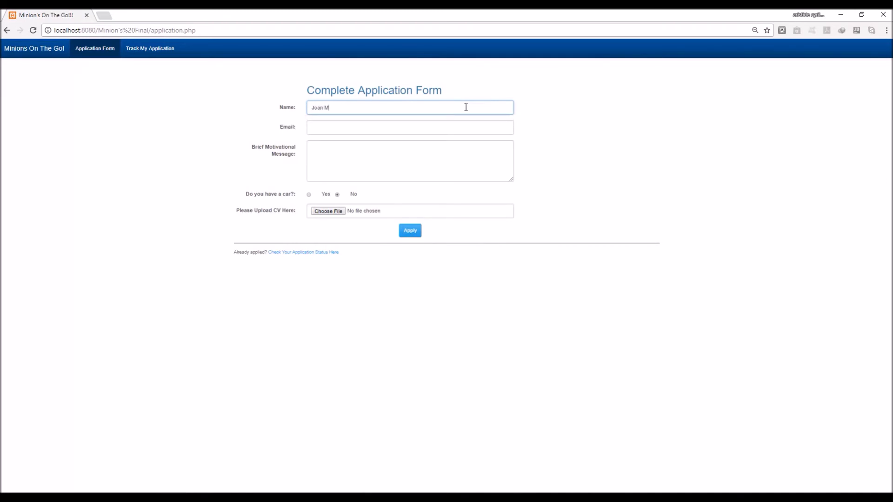
# Enter the applicant's full name and e-mail, the message 'I WOULD LIKE TO BE PART OF THE TEAM', and answer Yes to having a car
pyautogui.press('Tab')
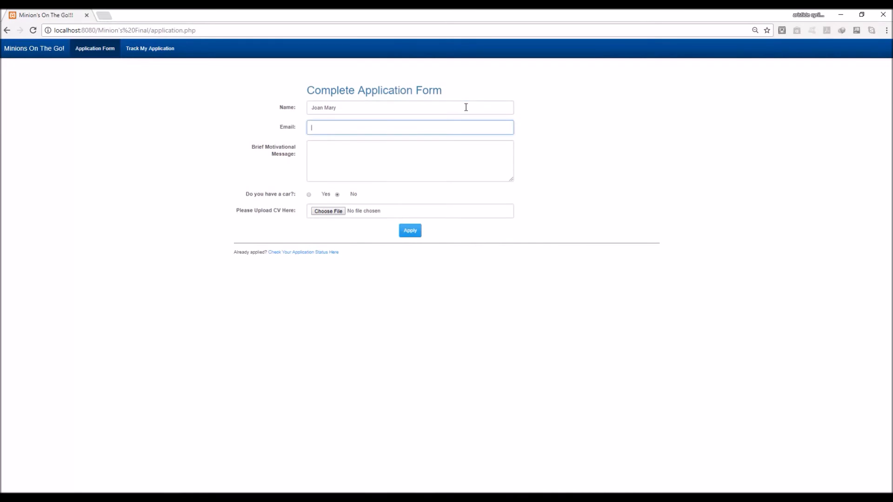
pyautogui.press('Tab')
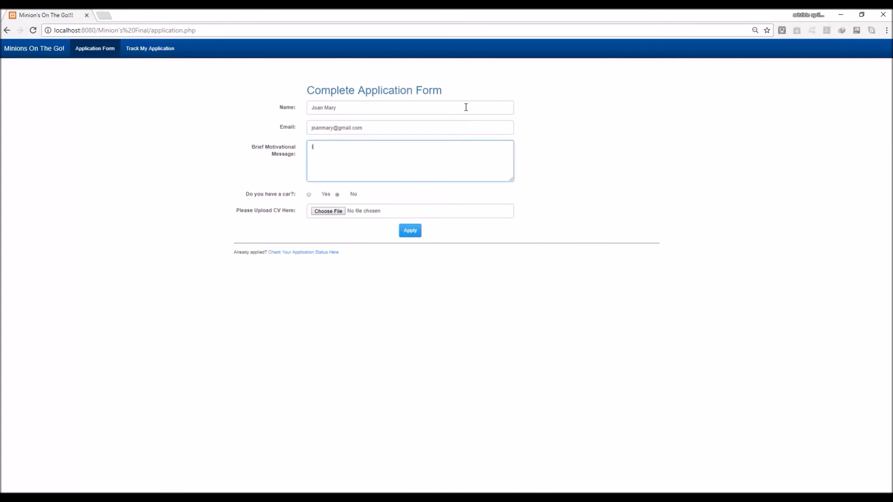
pyautogui.write('I WOULD LIKE TO BE PART OF THE TEAM')
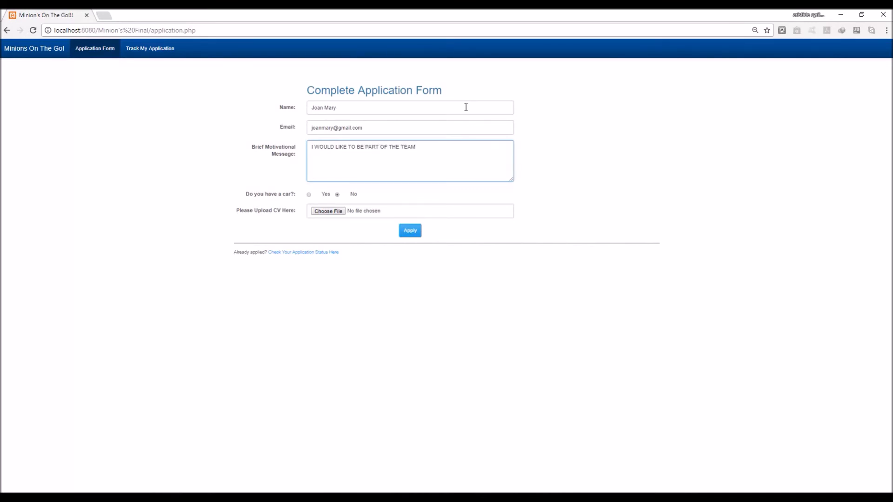
pyautogui.click(308, 195)
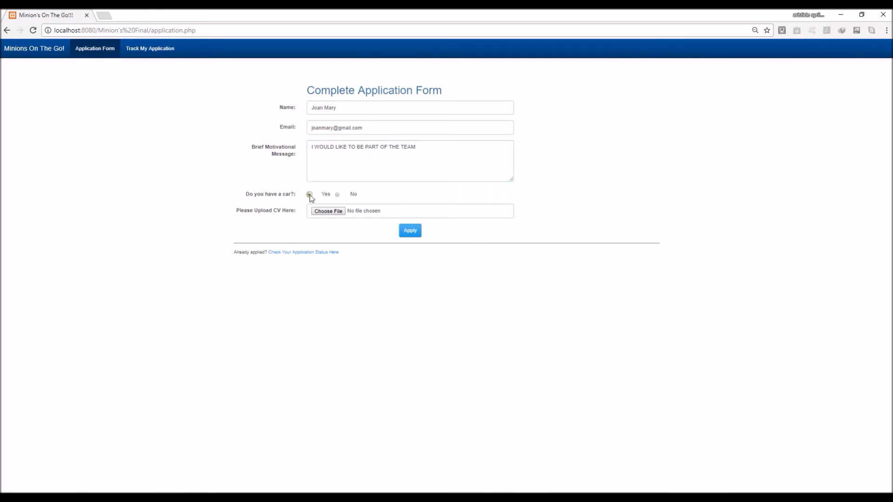
# Attach Final CV-Aris.pdf from the Desktop as the CV and submit the application
pyautogui.click(371, 215)
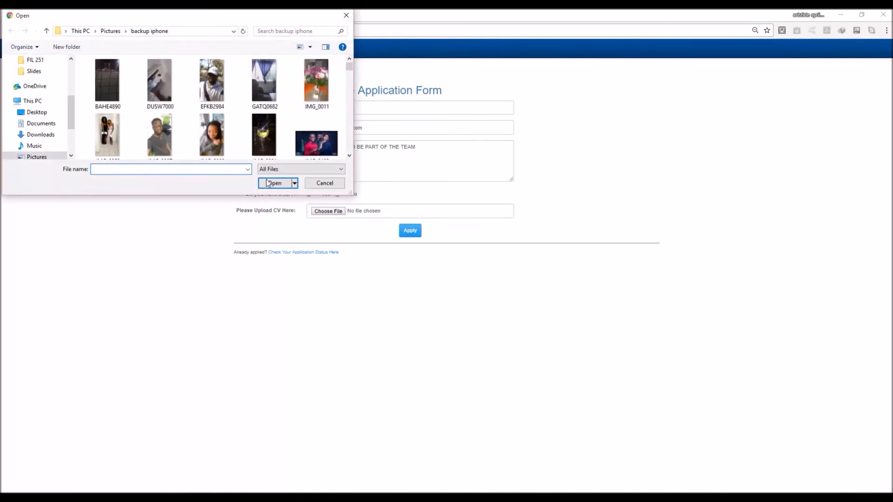
pyautogui.click(36, 112)
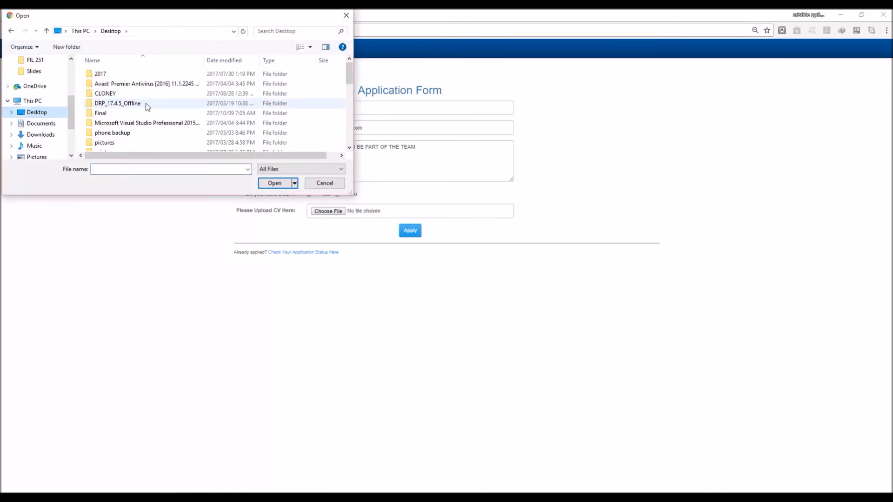
pyautogui.scroll(-3, 157, 109)
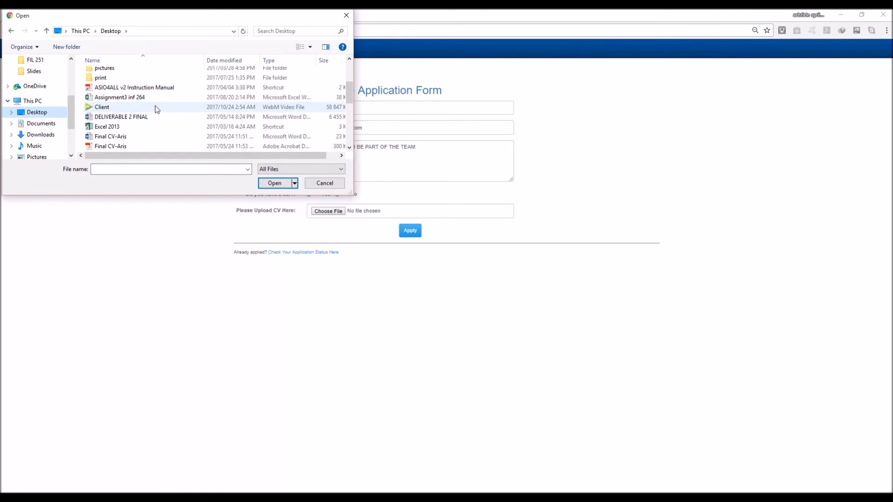
pyautogui.click(138, 145)
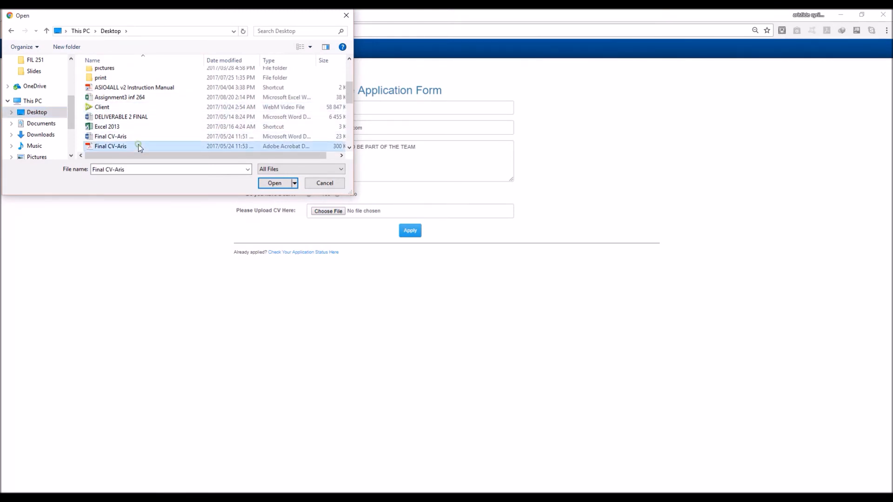
pyautogui.click(261, 184)
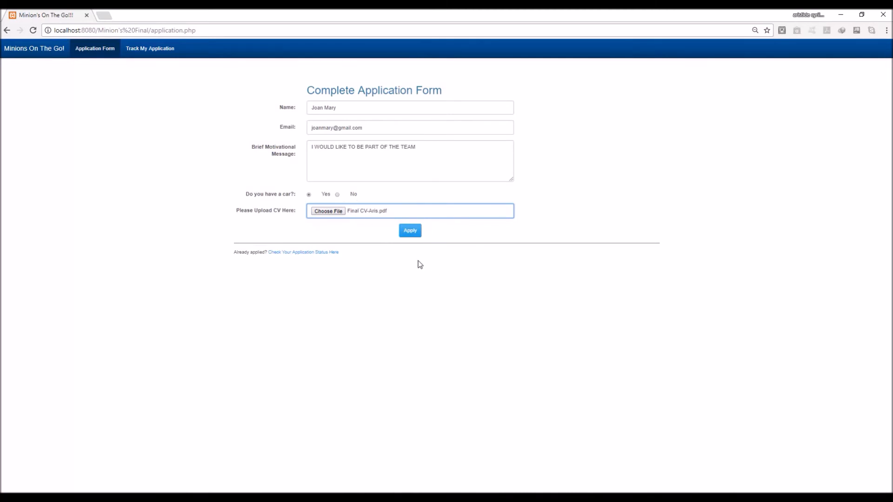
pyautogui.click(415, 234)
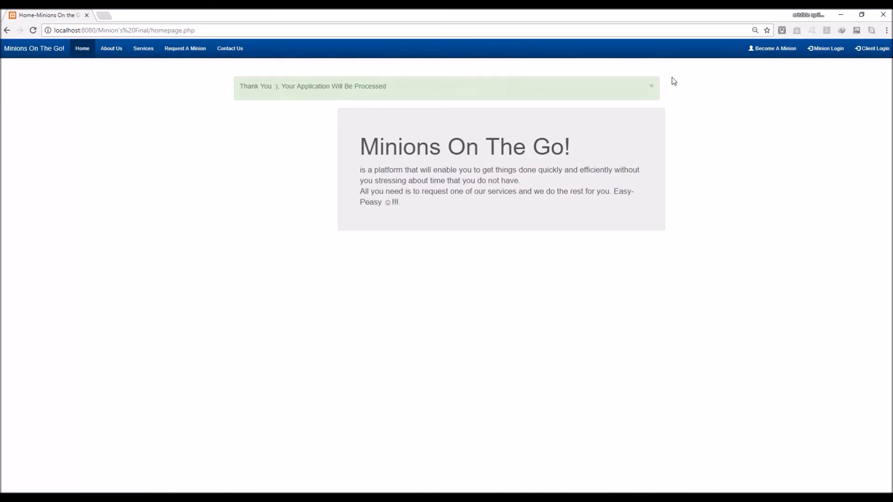
# Close the green 'Your Application Will Be Processed' alert
pyautogui.click(652, 86)
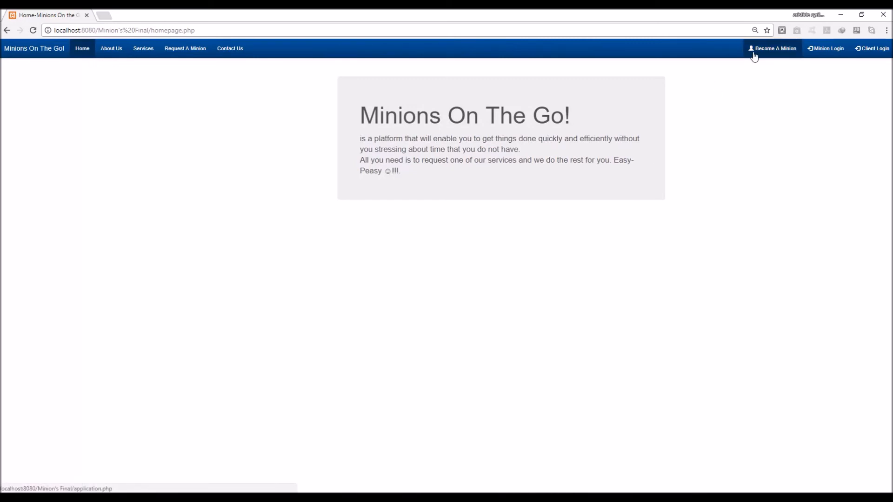
# Track application number 10, see its Pending status, then leave the status page
pyautogui.click(768, 55)
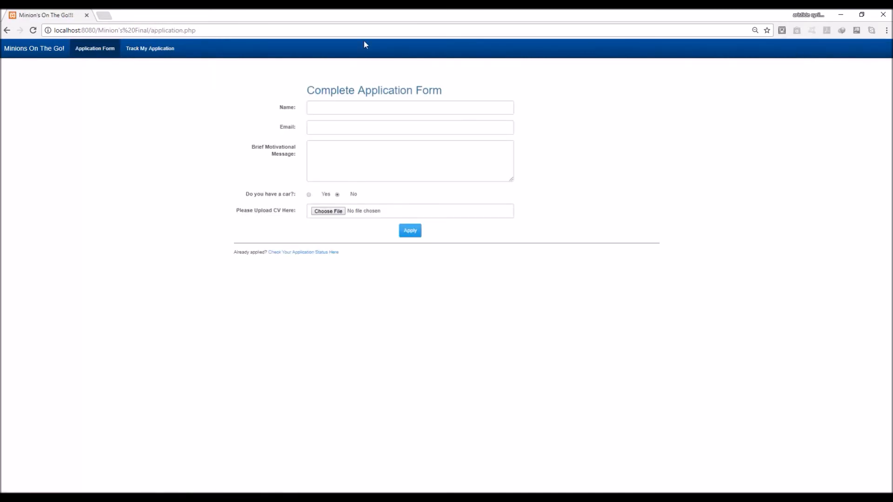
pyautogui.click(151, 52)
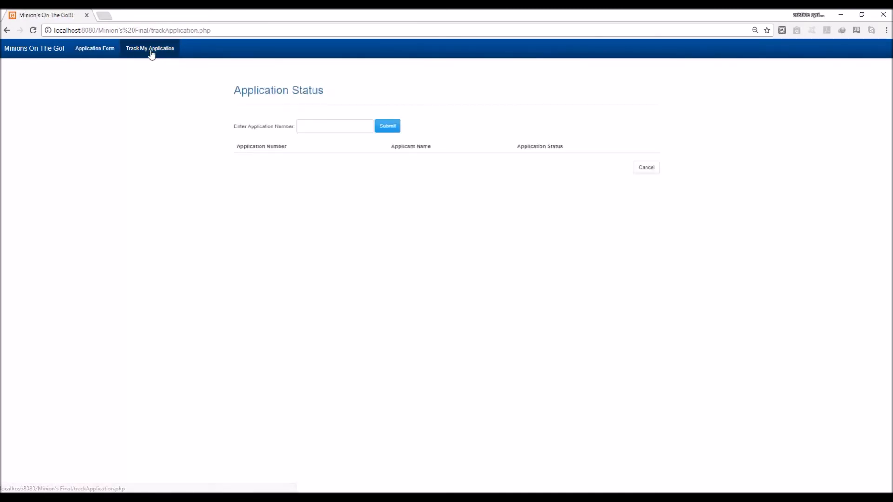
pyautogui.click(341, 131)
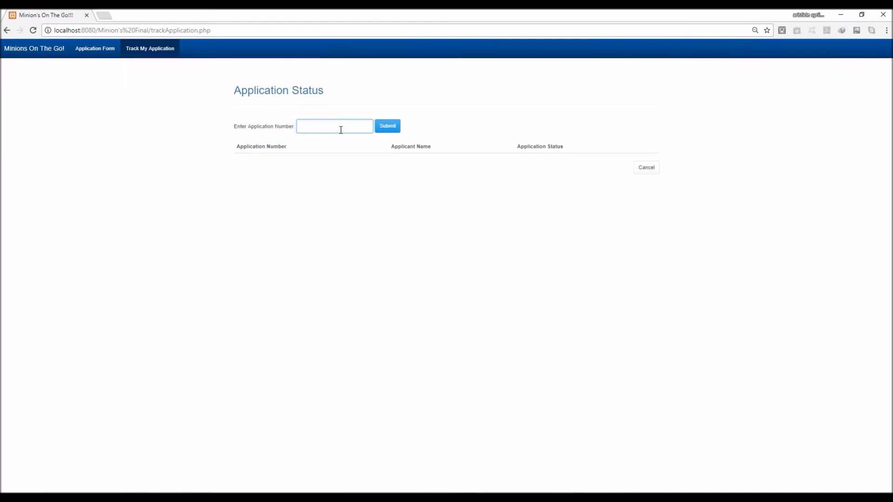
pyautogui.write('10')
pyautogui.click(396, 126)
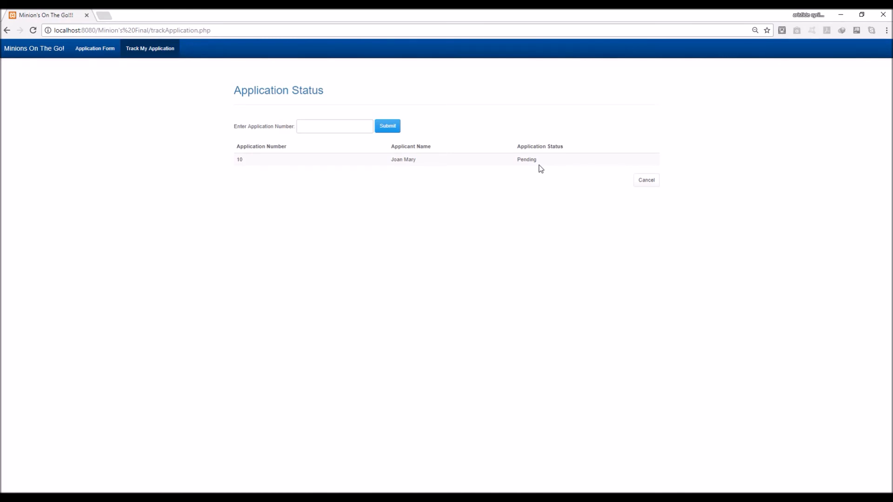
pyautogui.click(647, 181)
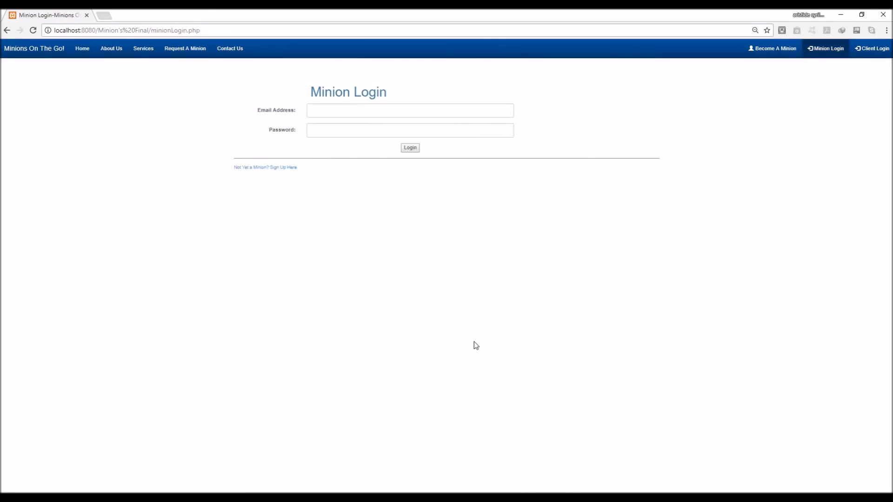
pyautogui.click(424, 110)
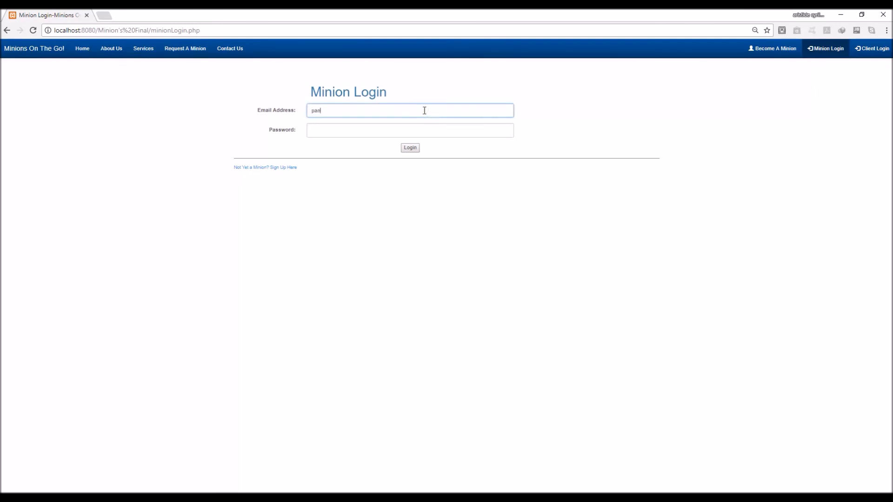
pyautogui.press('Tab')
pyautogui.write('•••')
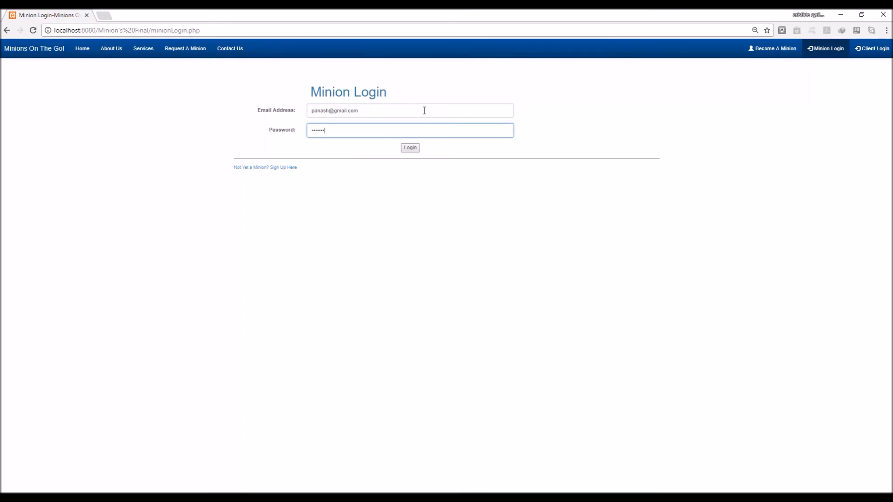
pyautogui.press('Return')
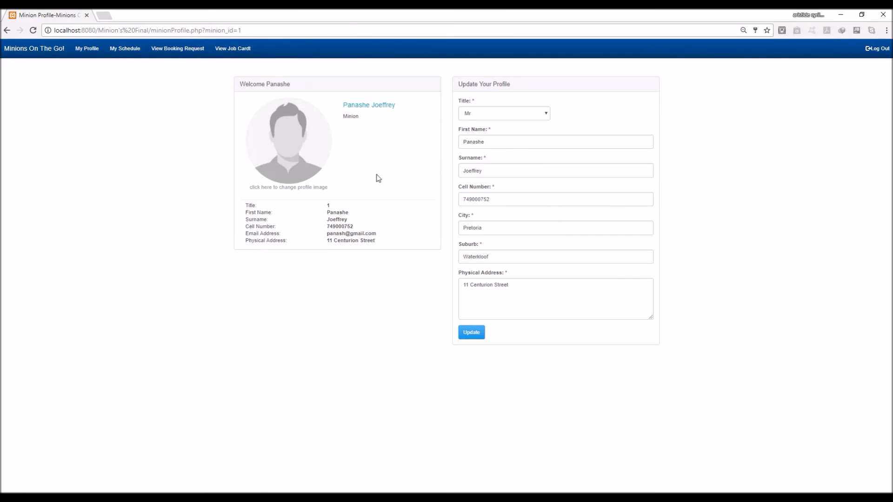
# Shorten the surname from Joeffrey to Joe, save the profile and dismiss the success alert
pyautogui.click(491, 172)
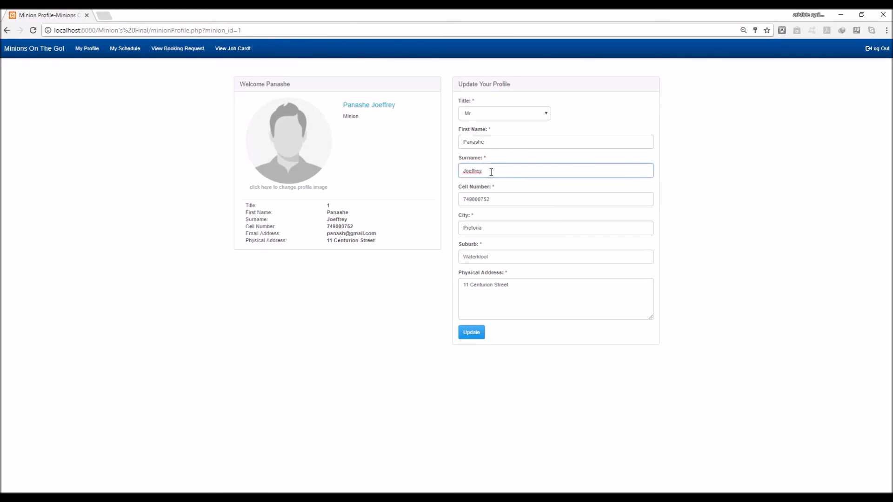
pyautogui.press('BackSpace')
pyautogui.press('BackSpace')
pyautogui.click(478, 333)
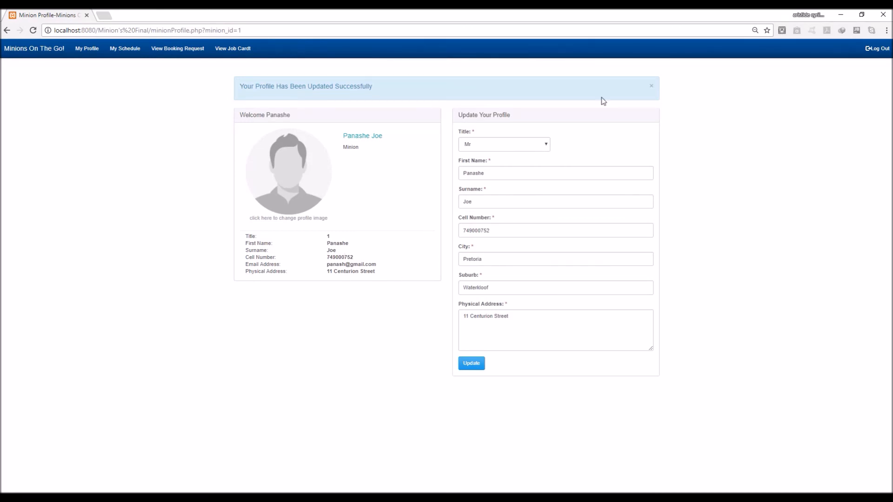
pyautogui.click(649, 87)
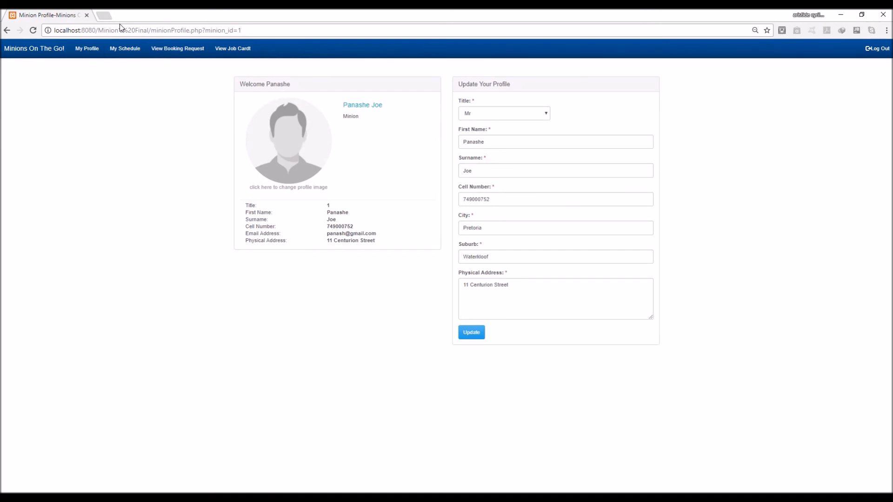
pyautogui.click(129, 55)
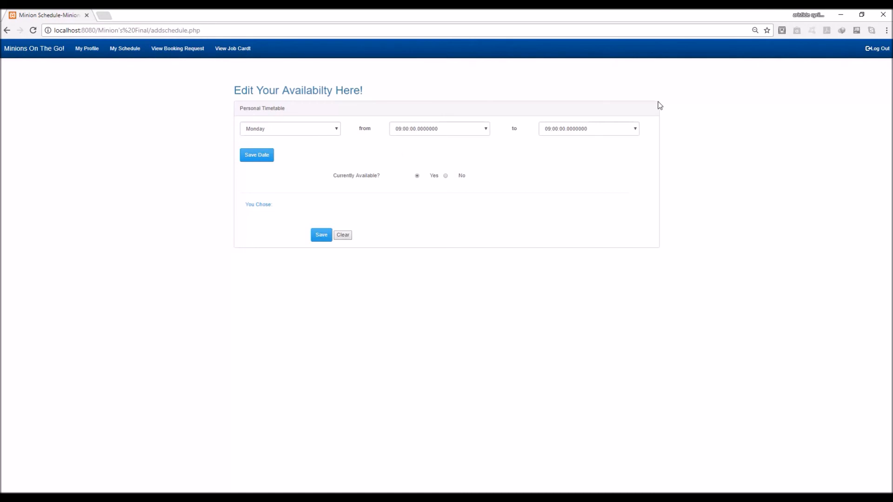
# Add Monday and Tuesday availability slots from 09:00 to 14:00
pyautogui.click(635, 128)
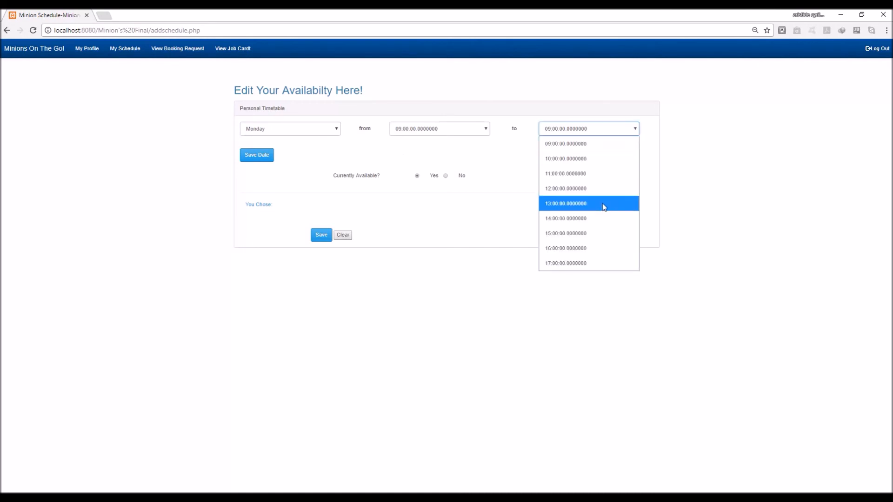
pyautogui.click(585, 219)
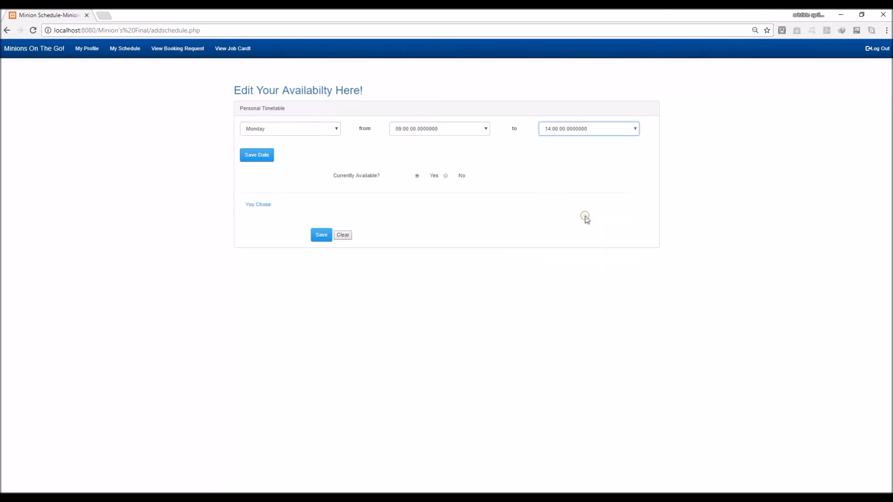
pyautogui.click(261, 159)
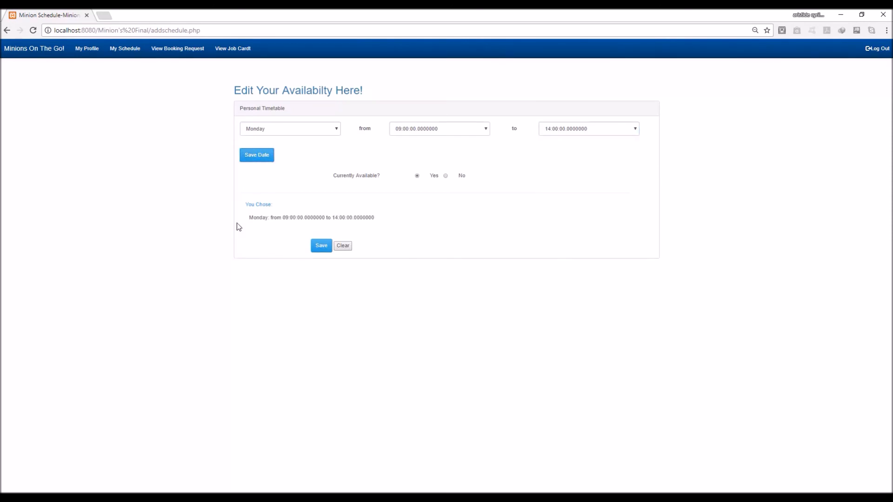
pyautogui.click(338, 129)
pyautogui.click(304, 163)
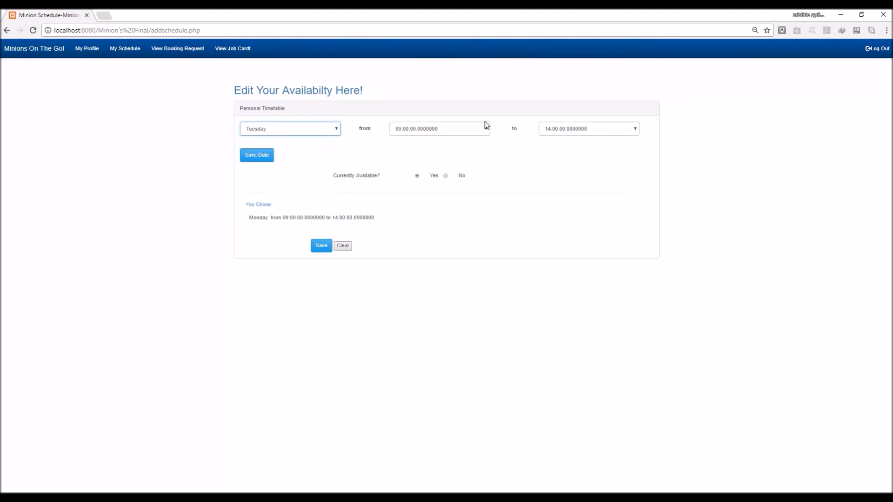
pyautogui.click(255, 155)
# Add a Friday 14:00–17:00 slot and save the weekly schedule
pyautogui.click(334, 133)
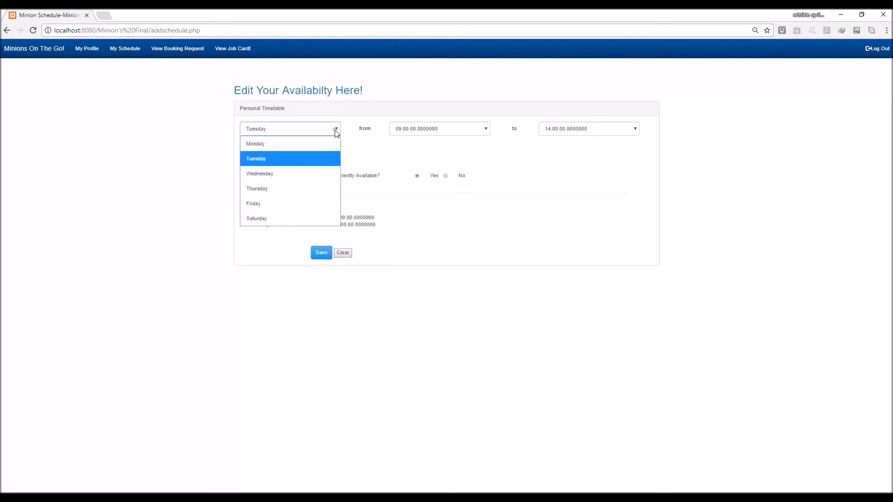
pyautogui.click(291, 203)
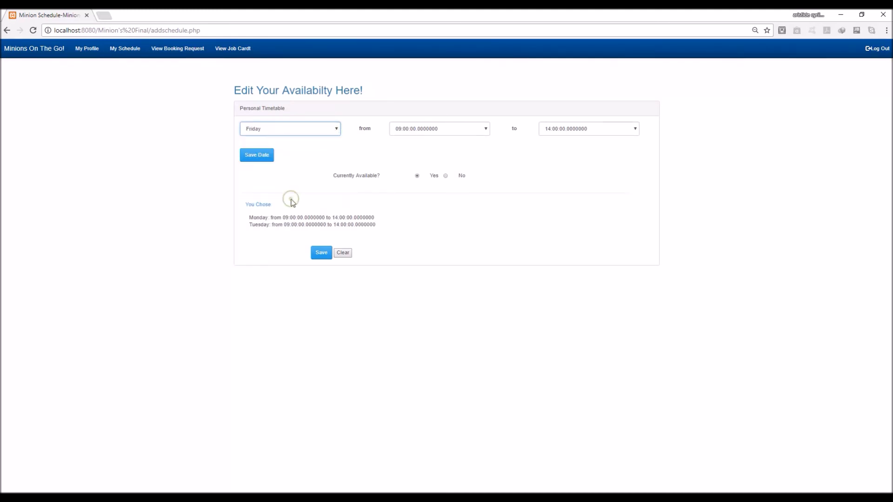
pyautogui.click(485, 129)
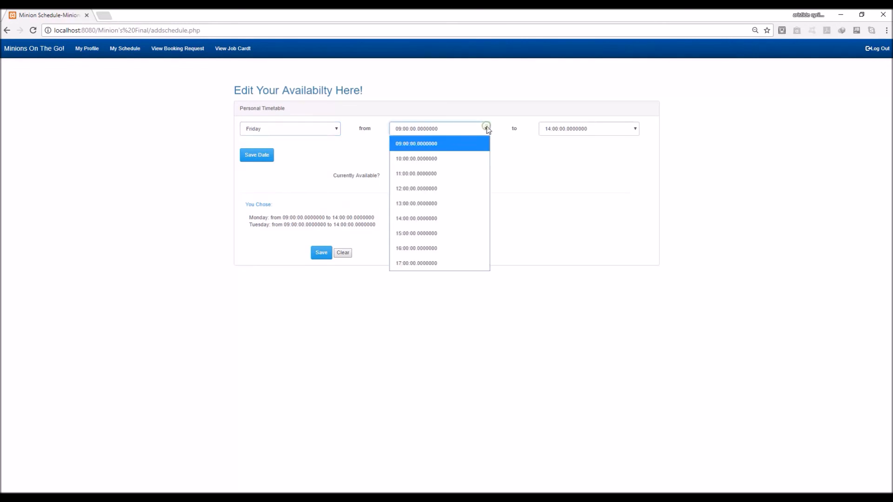
pyautogui.click(432, 221)
pyautogui.click(637, 129)
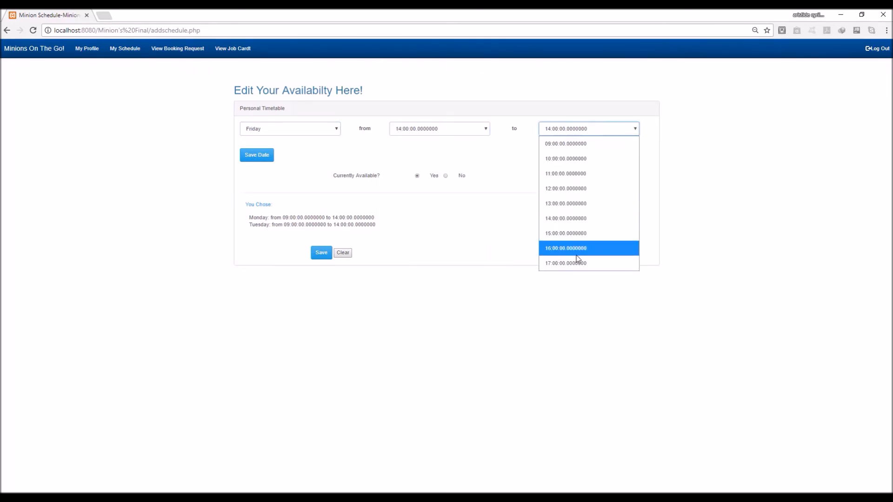
pyautogui.click(585, 263)
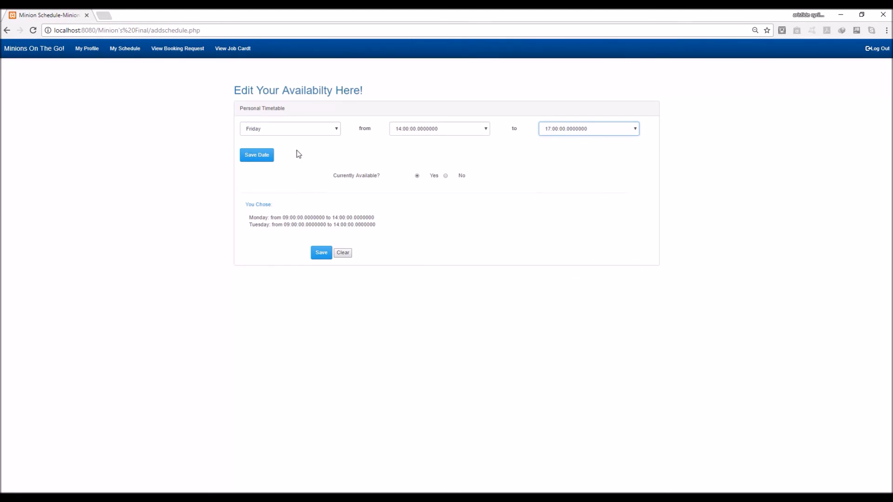
pyautogui.click(254, 157)
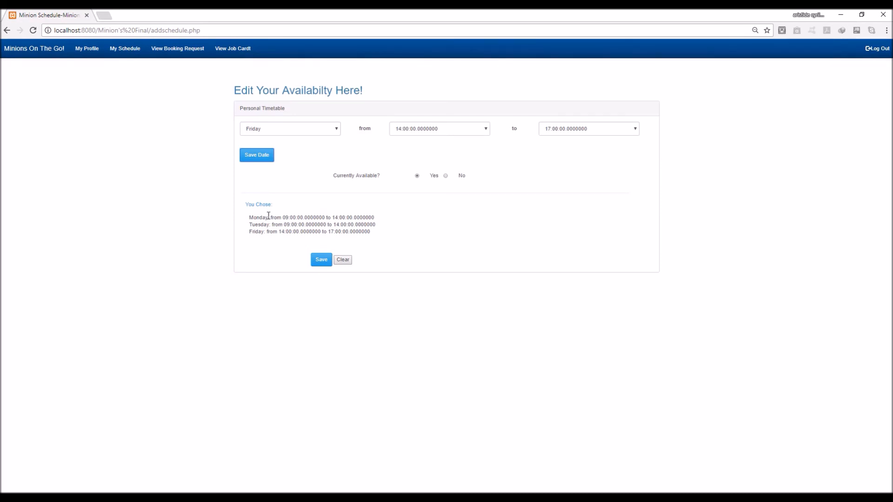
pyautogui.click(324, 263)
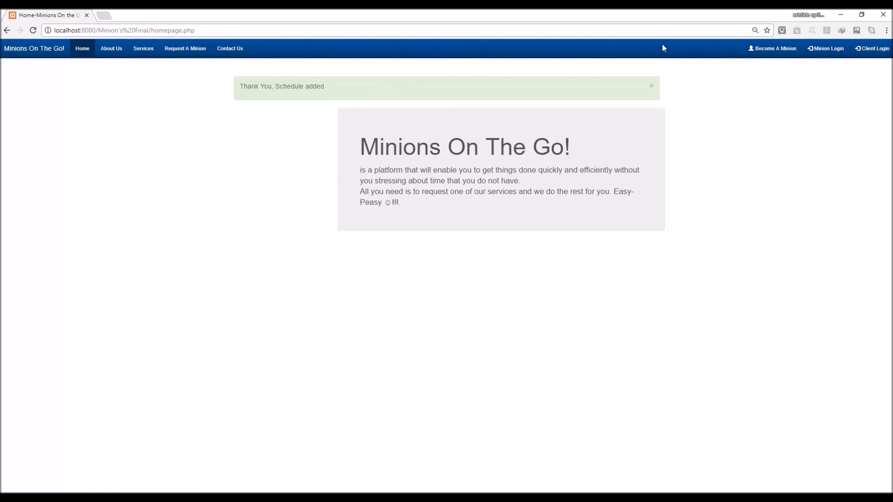
# Dismiss the schedule-added alert and log in with the minion's e-mail and password
pyautogui.click(653, 89)
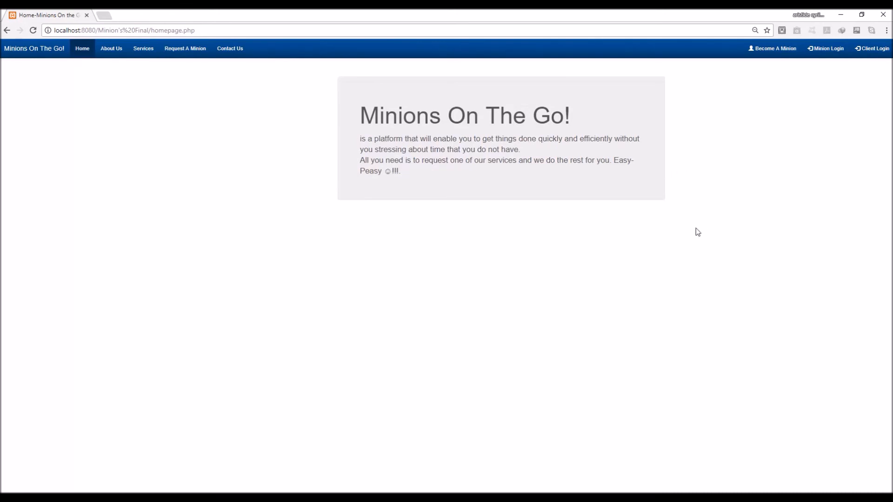
pyautogui.click(822, 54)
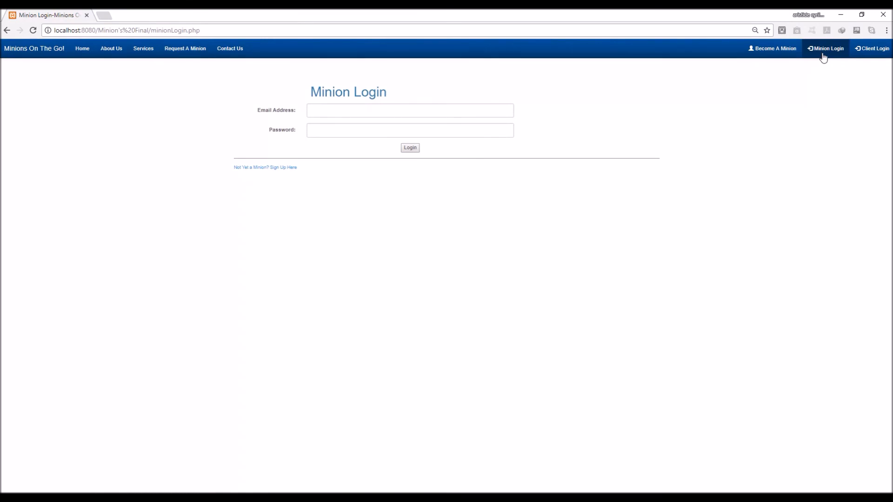
pyautogui.click(492, 106)
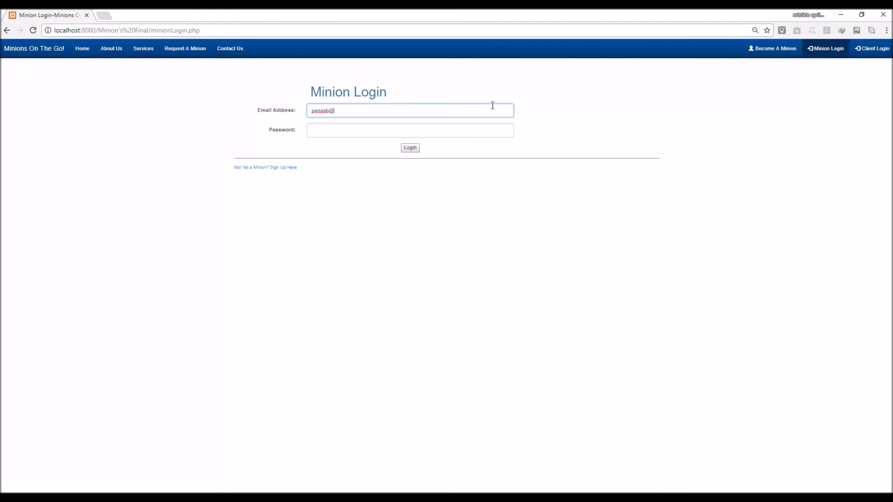
pyautogui.press('Tab')
pyautogui.write('•••••••')
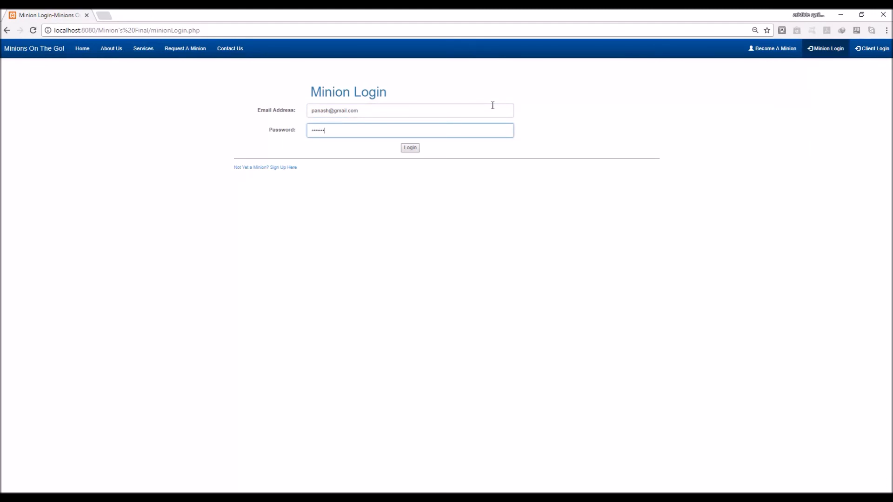
pyautogui.press('Return')
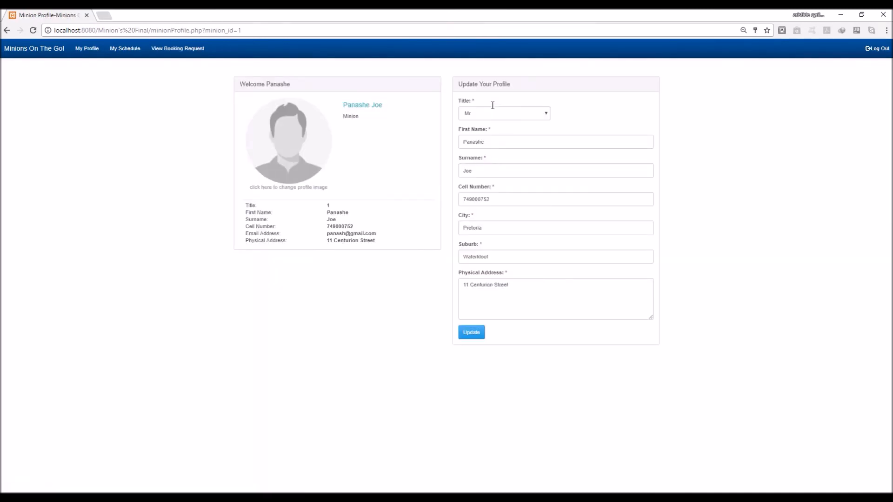
pyautogui.click(181, 51)
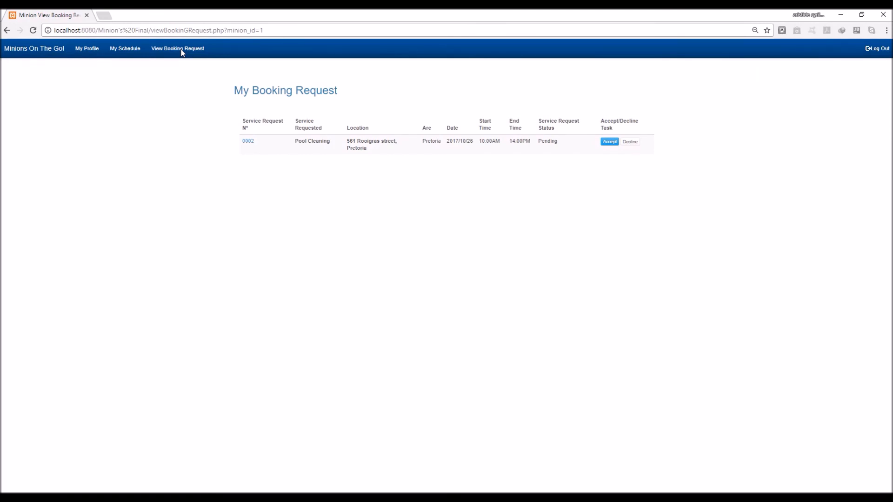
# View the pending Pool Cleaning request for 2017/10/26, 10:00AM–14:00PM
pyautogui.click(182, 50)
# Log out of the minion account, then go to Home
pyautogui.click(877, 52)
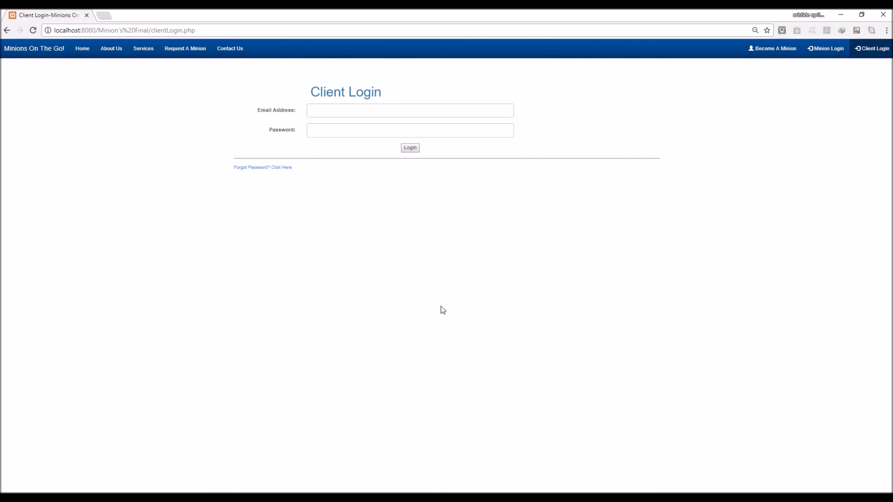
pyautogui.click(79, 54)
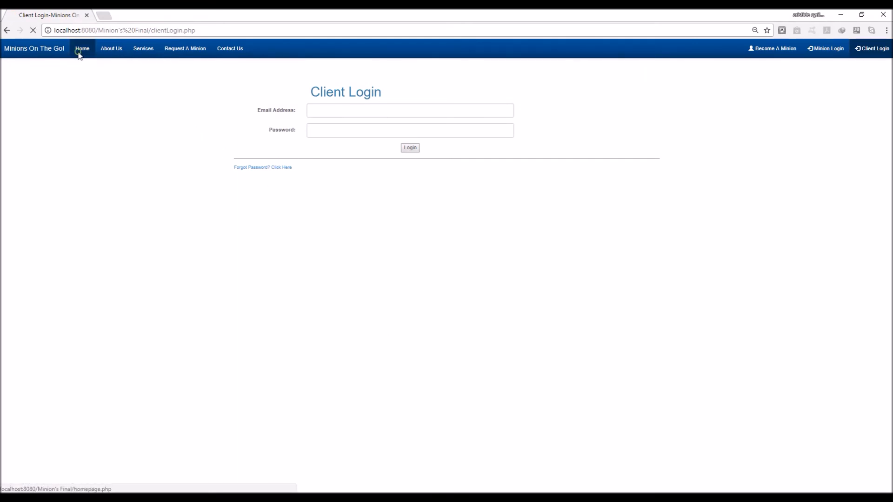